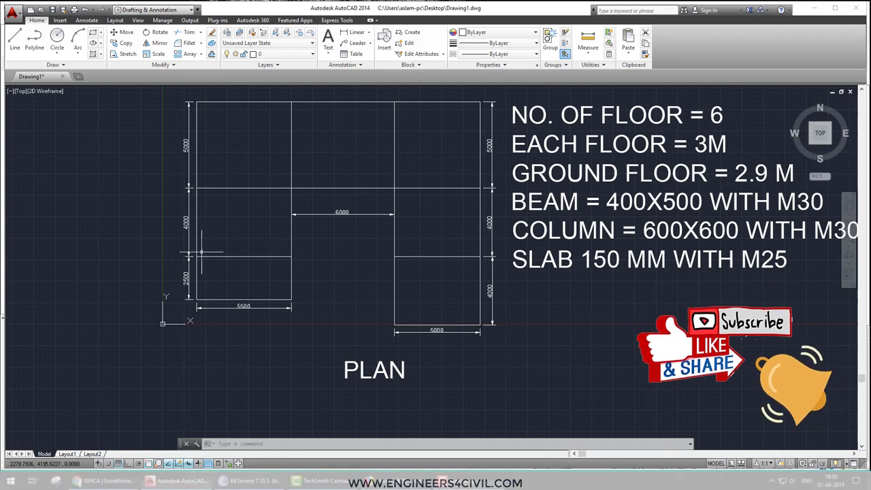
# - Sketch x, y and z axis arrows and labels over the plan, then clear them
pyautogui.moveTo(317, 258); pyautogui.dragTo(303, 286, button='middle')
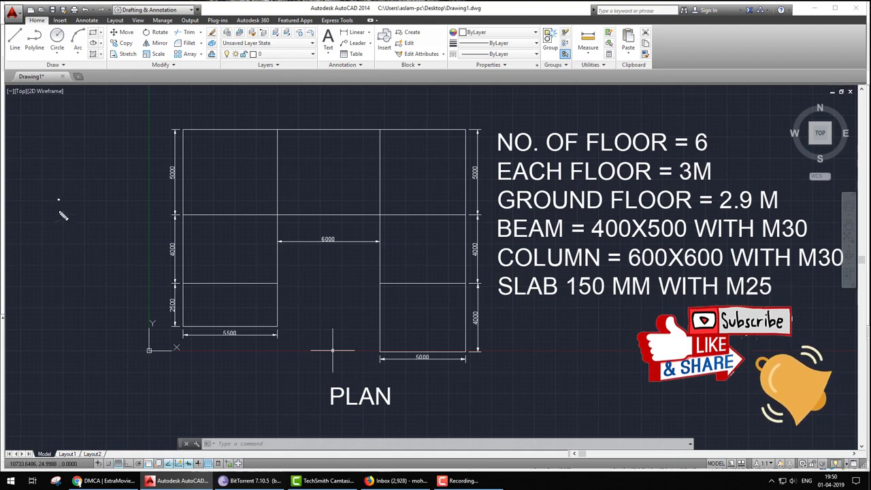
pyautogui.click(57, 199)
pyautogui.moveTo(108, 239)
pyautogui.mouseDown()
pyautogui.moveTo(102, 258)
pyautogui.moveTo(124, 257)
pyautogui.mouseUp()
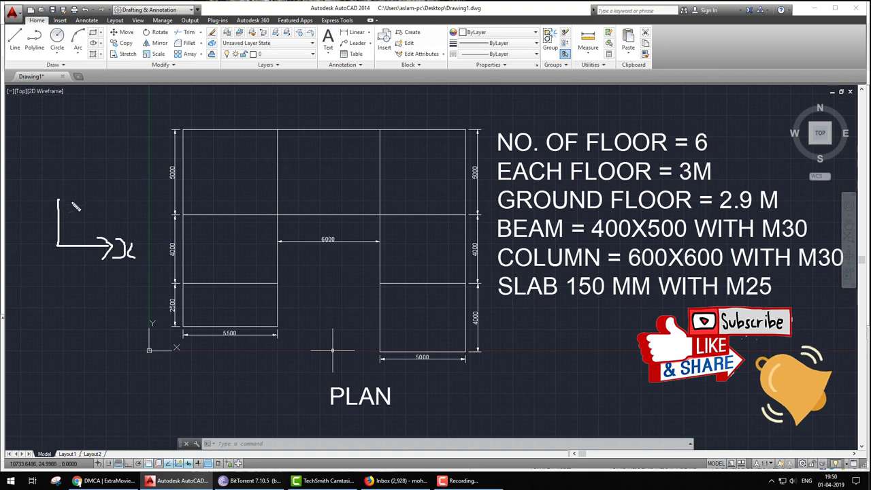
pyautogui.moveTo(59, 202)
pyautogui.mouseDown()
pyautogui.moveTo(47, 212)
pyautogui.moveTo(80, 216)
pyautogui.mouseUp()
pyautogui.moveTo(65, 153); pyautogui.dragTo(61, 177)
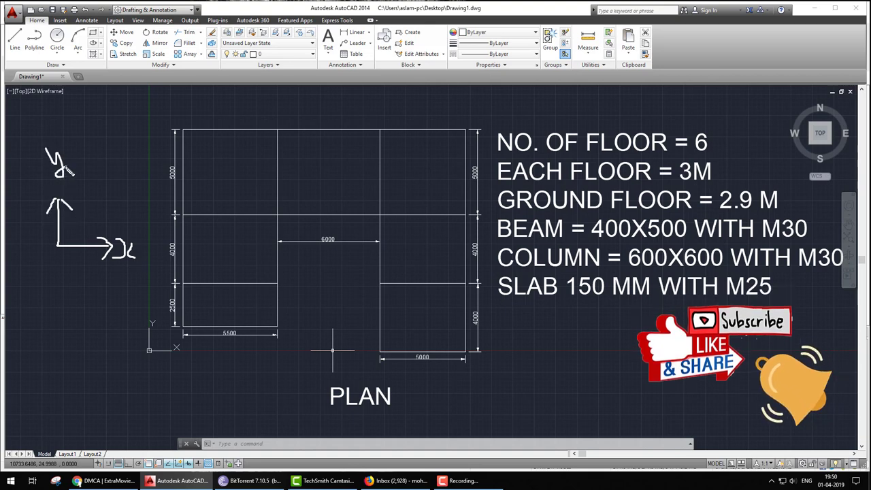
pyautogui.moveTo(65, 362); pyautogui.dragTo(99, 400)
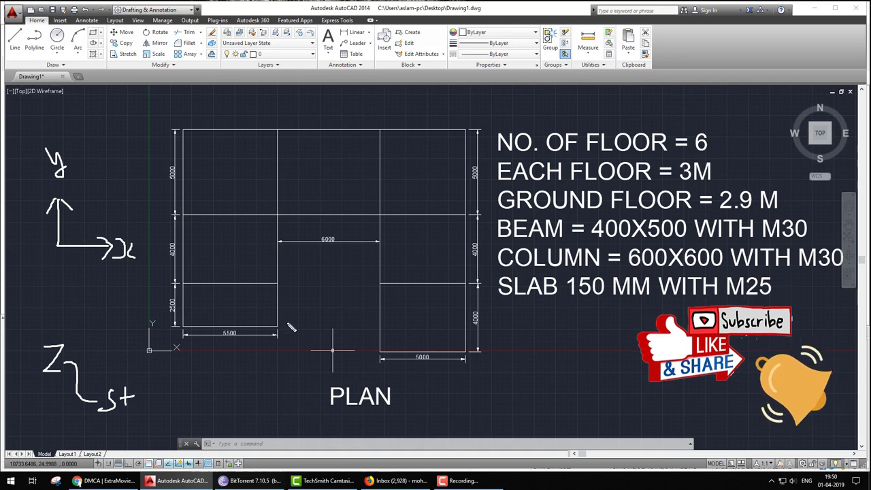
pyautogui.press('Escape')
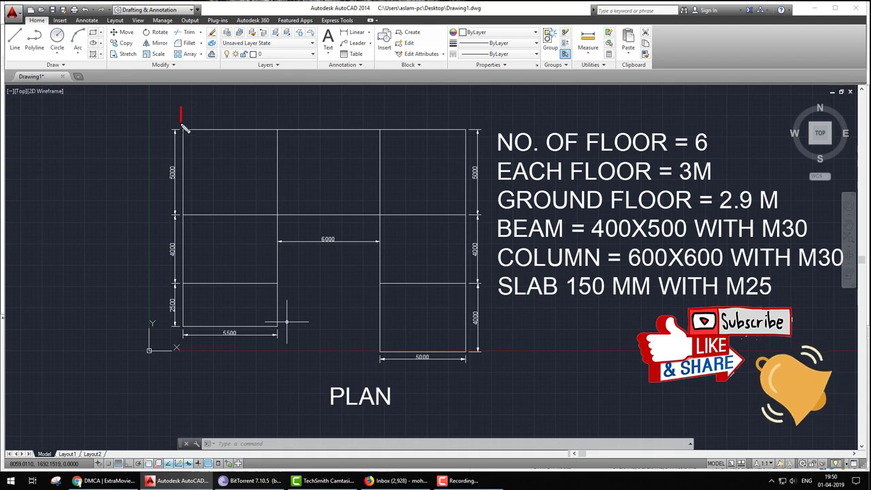
# - Trace the four vertical column lines in red and underline the 6000 bay width
pyautogui.moveTo(185, 177); pyautogui.dragTo(197, 403)
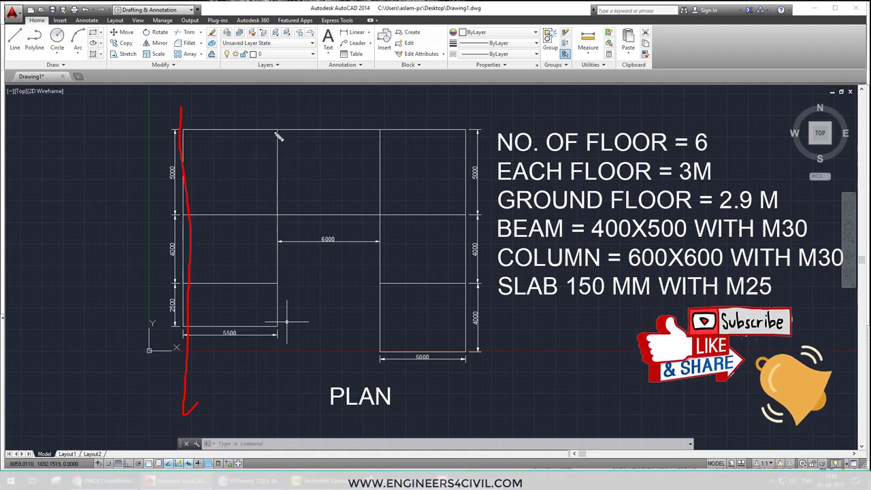
pyautogui.moveTo(276, 106); pyautogui.dragTo(277, 335)
pyautogui.moveTo(280, 365); pyautogui.dragTo(277, 382)
pyautogui.moveTo(379, 95); pyautogui.dragTo(392, 395)
pyautogui.moveTo(463, 108); pyautogui.dragTo(476, 408)
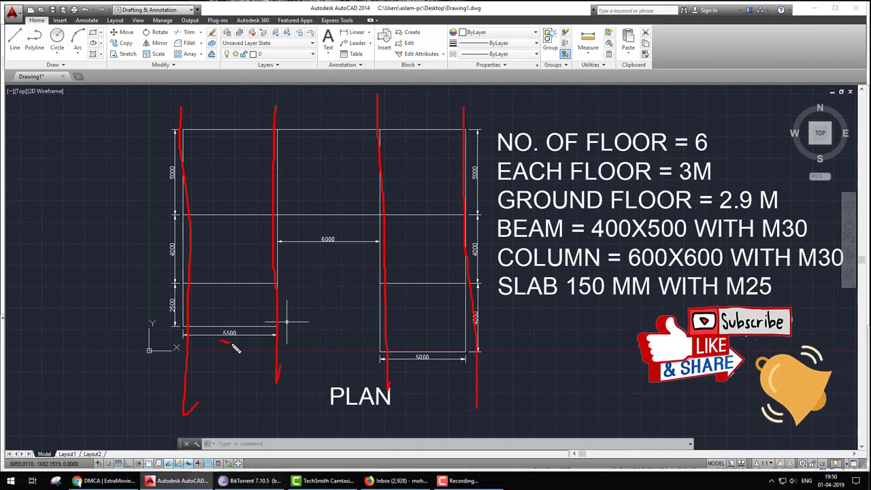
pyautogui.moveTo(313, 251); pyautogui.dragTo(342, 251)
# - Trace the two lowest horizontal grid lines in yellow and label the bottom one 0
pyautogui.moveTo(218, 331); pyautogui.dragTo(383, 330)
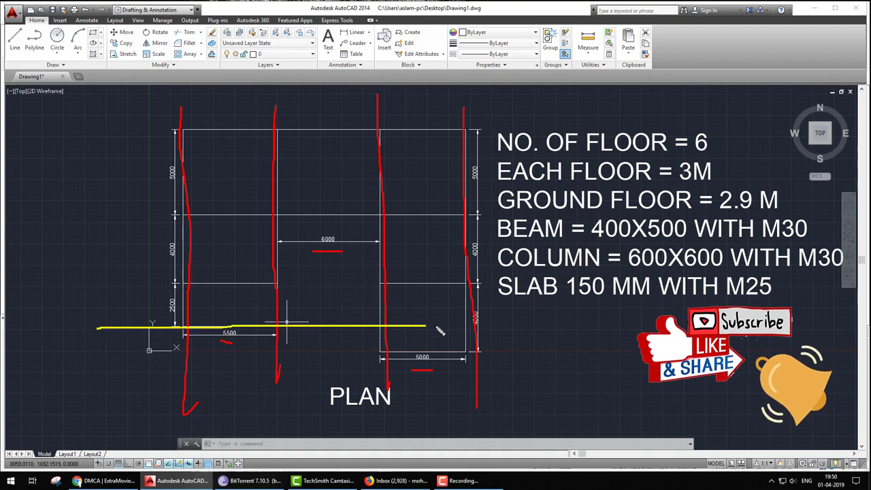
pyautogui.moveTo(111, 357); pyautogui.dragTo(421, 364)
pyautogui.moveTo(87, 363)
pyautogui.mouseDown()
pyautogui.moveTo(85, 379)
pyautogui.moveTo(88, 362)
pyautogui.mouseUp()
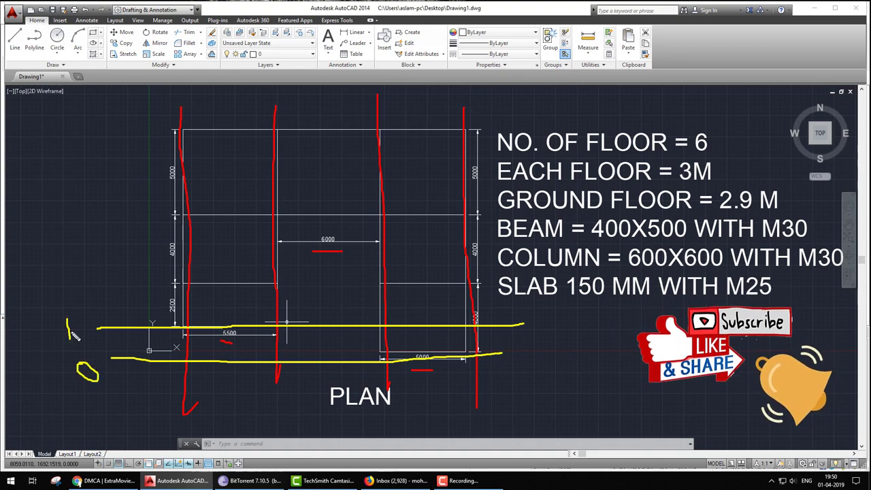
pyautogui.moveTo(73, 326); pyautogui.dragTo(85, 319)
# - Trace the middle, upper and top horizontal grid lines in yellow, labelling them 8 and 13
pyautogui.moveTo(80, 286); pyautogui.dragTo(495, 276)
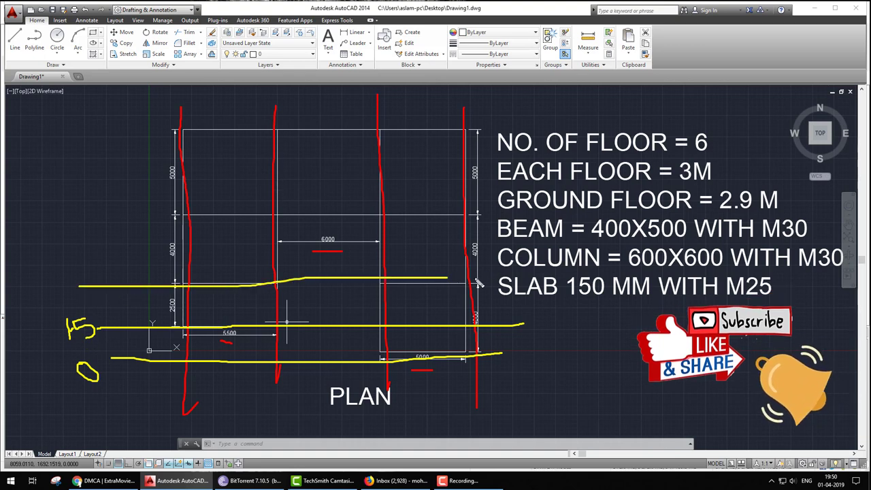
pyautogui.moveTo(163, 305); pyautogui.dragTo(179, 311)
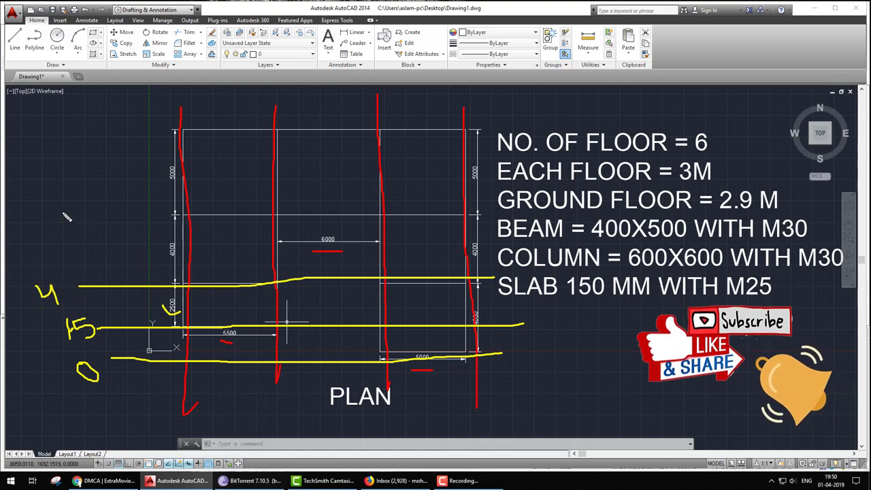
pyautogui.moveTo(473, 215); pyautogui.dragTo(499, 211)
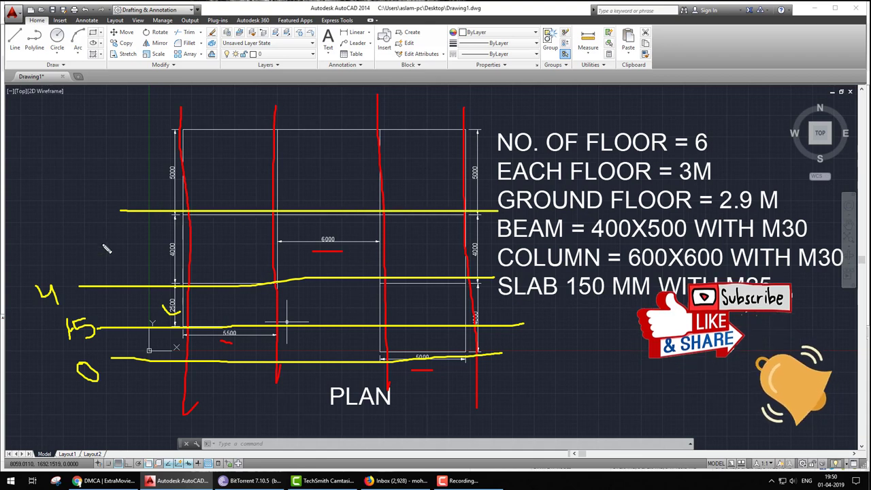
pyautogui.moveTo(106, 206); pyautogui.dragTo(100, 229)
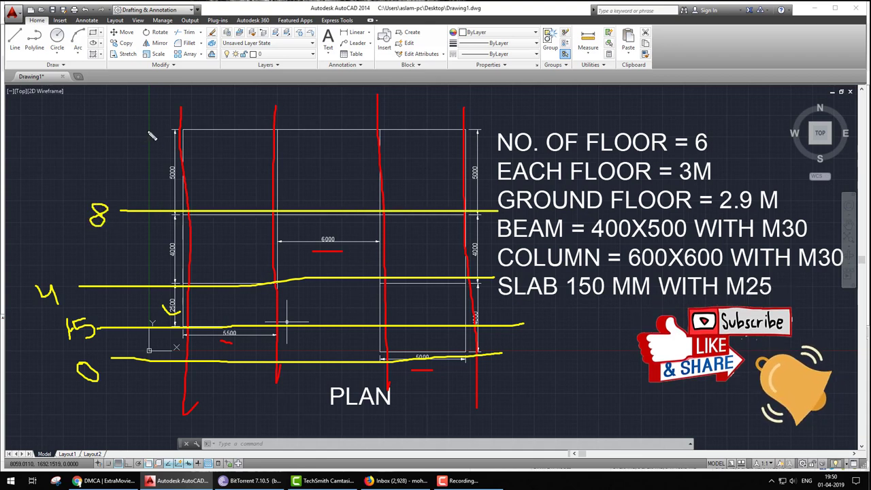
pyautogui.moveTo(330, 135); pyautogui.dragTo(479, 122)
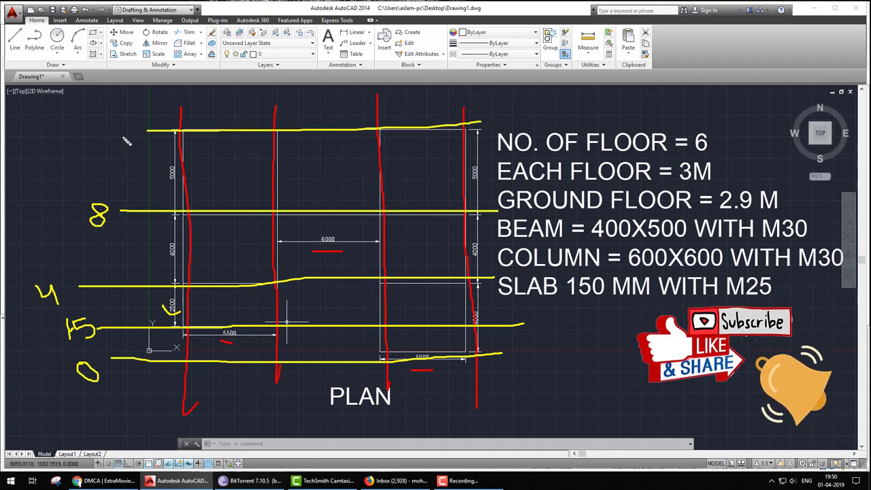
pyautogui.moveTo(117, 126); pyautogui.dragTo(126, 141)
# - Write 5.5, 11.5 and 16.5 under the column lines, then erase all screen markings
pyautogui.moveTo(266, 408)
pyautogui.mouseDown()
pyautogui.moveTo(265, 422)
pyautogui.moveTo(294, 411)
pyautogui.moveTo(297, 427)
pyautogui.mouseUp()
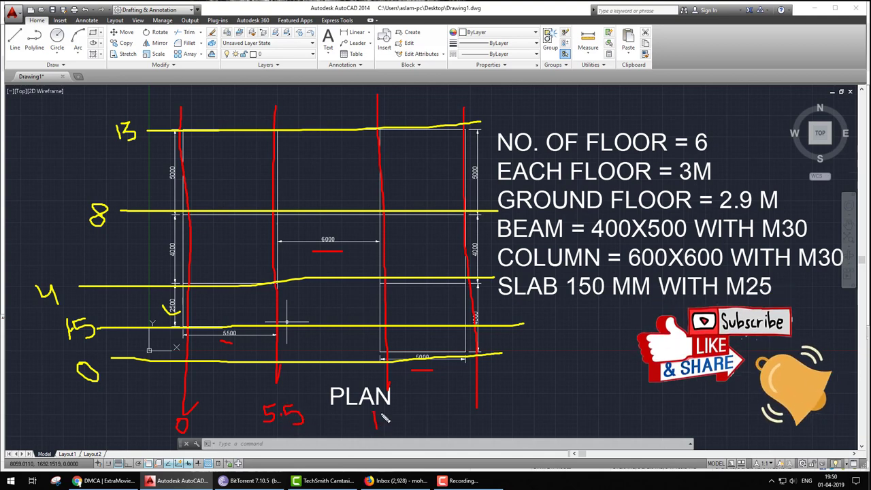
pyautogui.moveTo(401, 411); pyautogui.dragTo(403, 422)
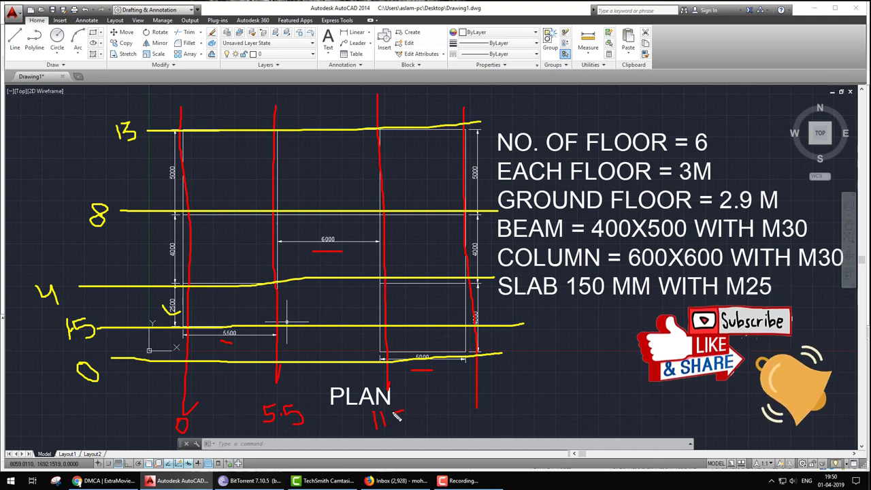
pyautogui.moveTo(472, 410)
pyautogui.mouseDown()
pyautogui.moveTo(470, 428)
pyautogui.moveTo(505, 426)
pyautogui.mouseUp()
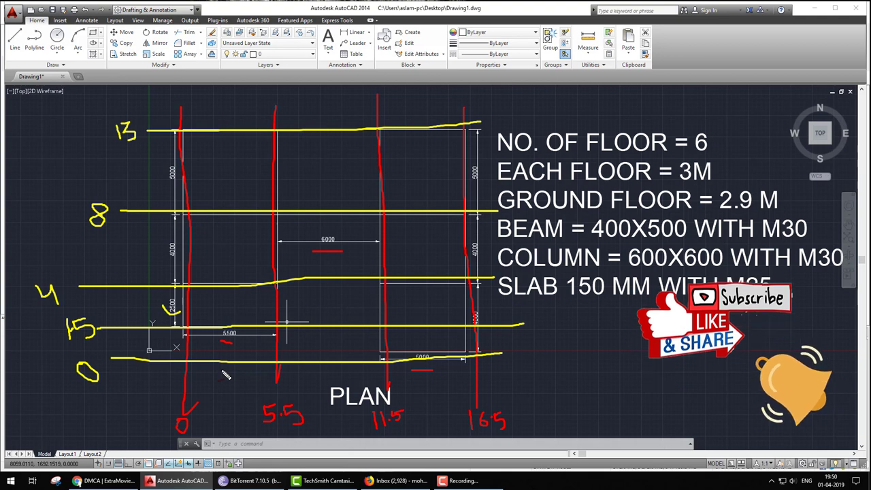
pyautogui.press('Escape')
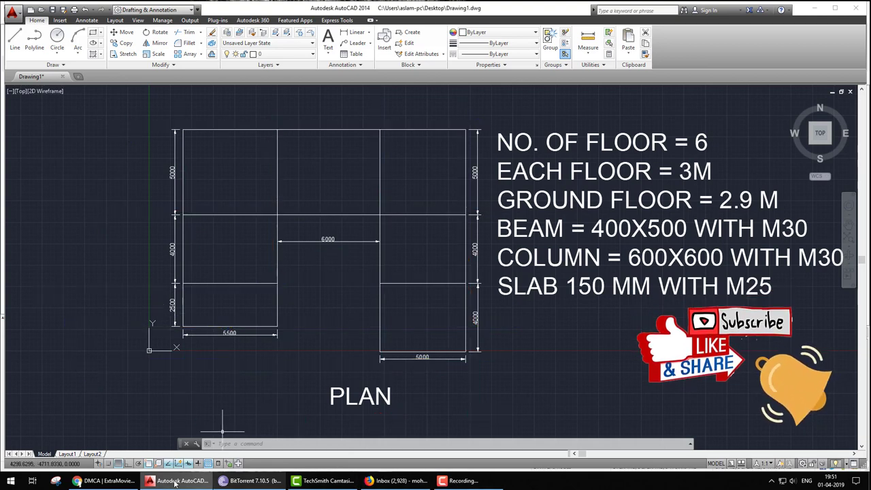
# - Minimise AutoCAD to the desktop and launch ETABS 2016 from its icon
pyautogui.press('super+d')
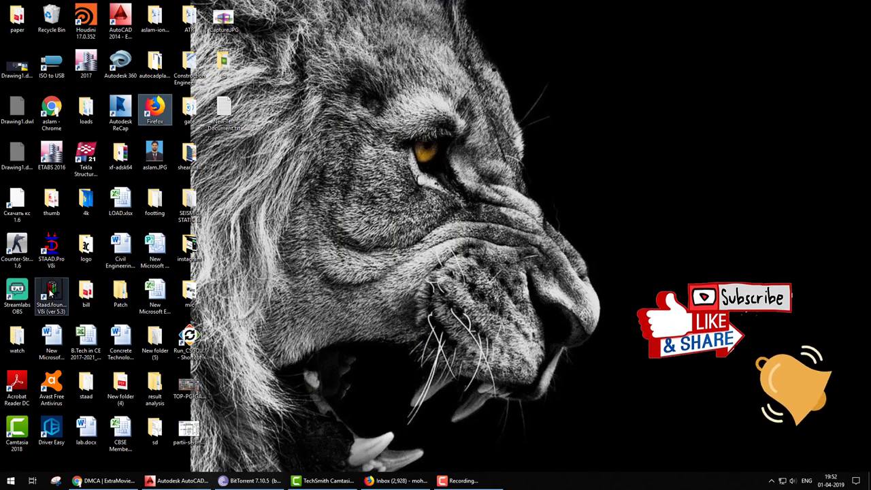
pyautogui.doubleClick(52, 157)
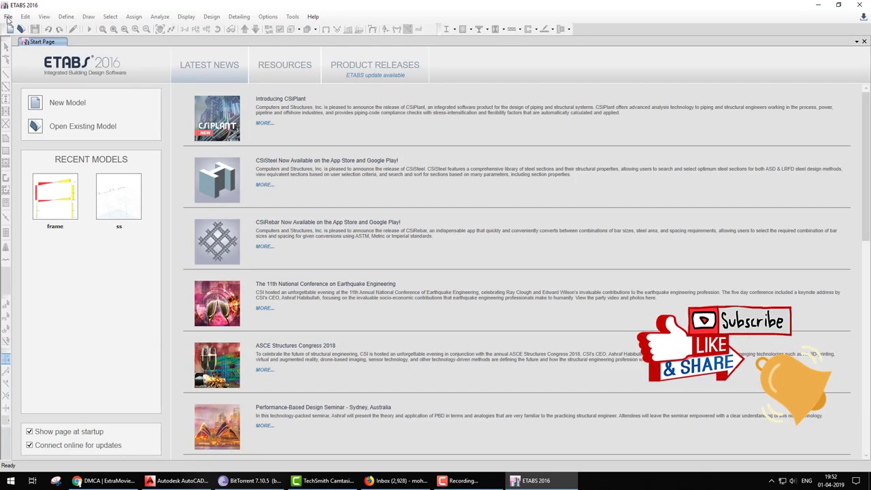
# - Start a new model with built-in settings and Custom Grid Spacing, opening its grid data
pyautogui.hotkey('ctrl', 'n')
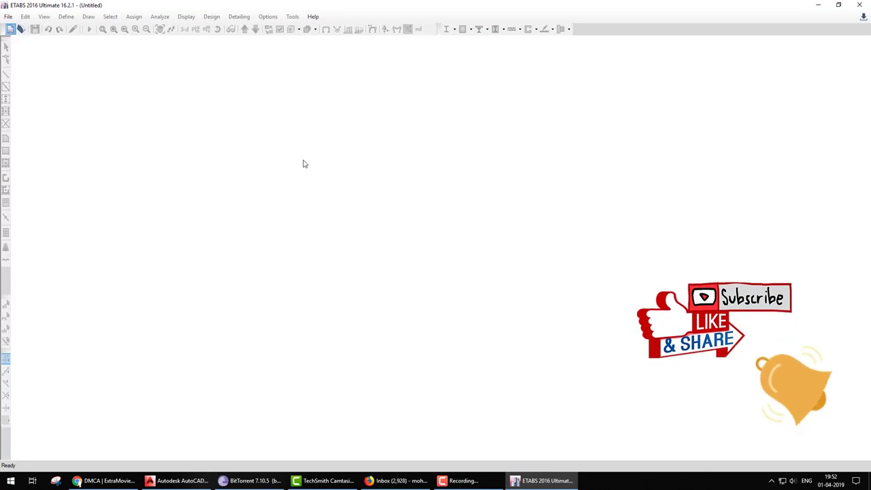
pyautogui.click(381, 217)
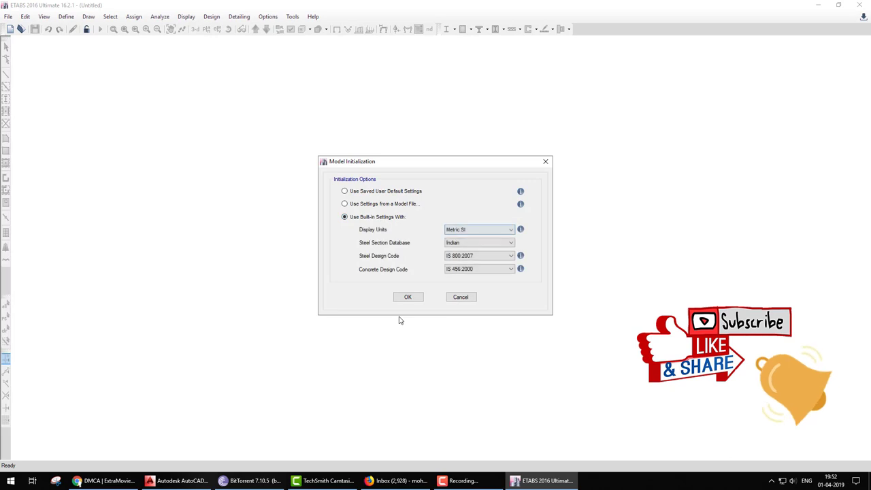
pyautogui.click(408, 299)
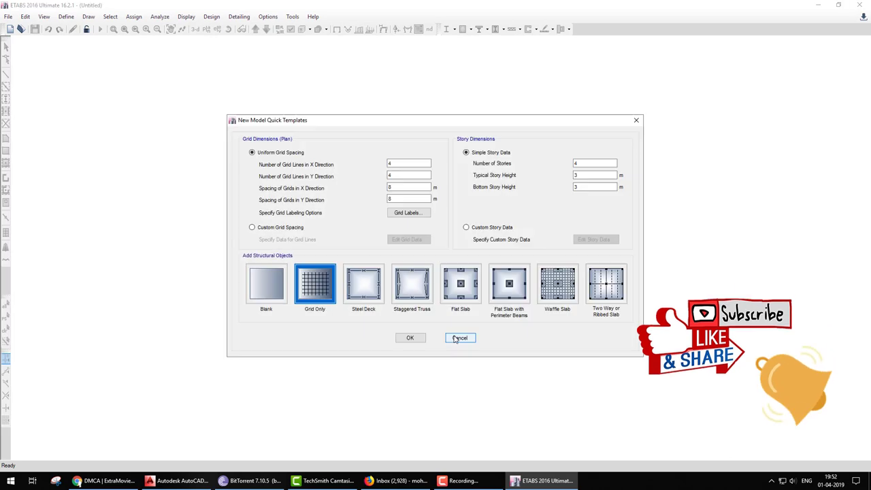
pyautogui.click(291, 229)
pyautogui.click(406, 239)
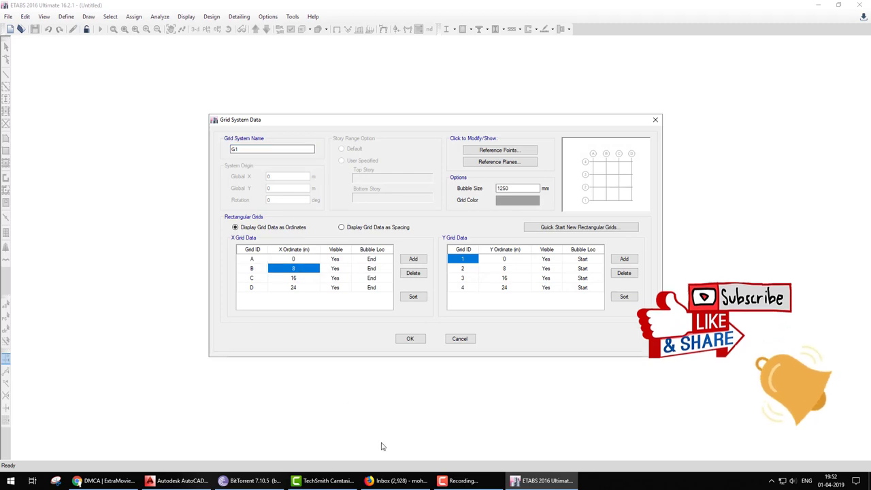
pyautogui.click(190, 481)
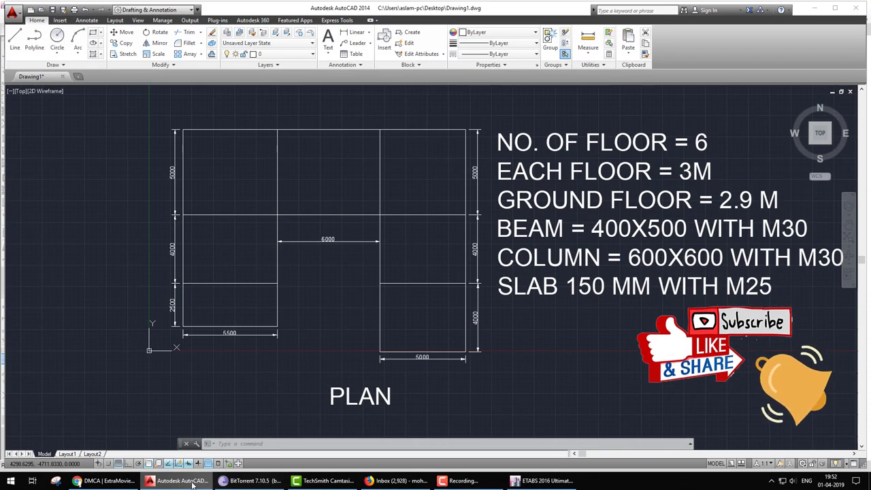
# - Enter X ordinates 0, 5.5, 11.5, 16.5 and Y ordinates 1.5, 2.5, 8, adding a fifth Y line
pyautogui.click(193, 483)
pyautogui.write('5.5')
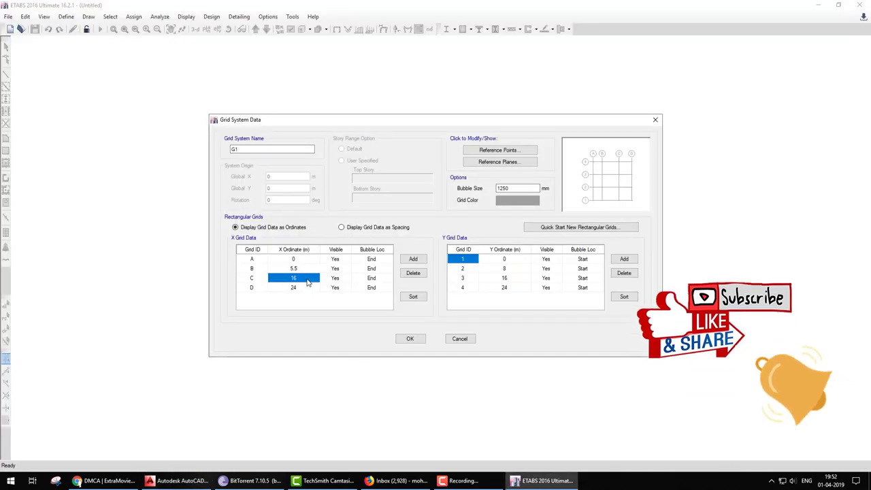
pyautogui.write('11.5')
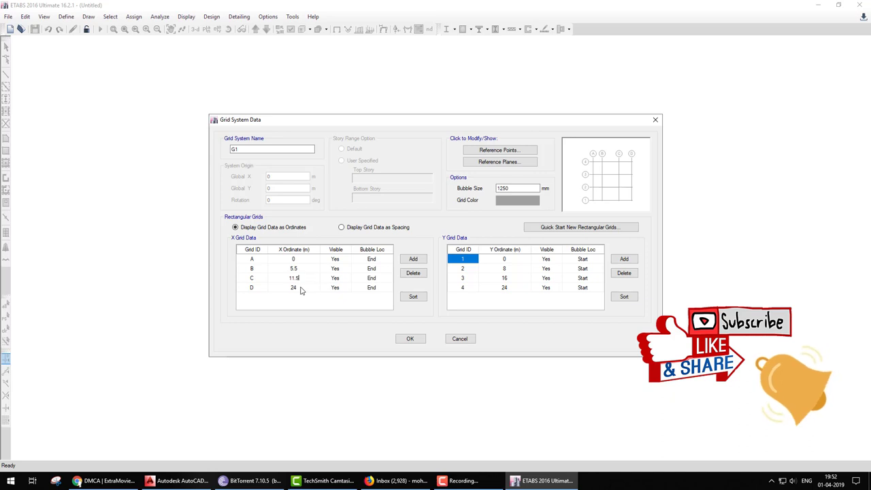
pyautogui.write('1')
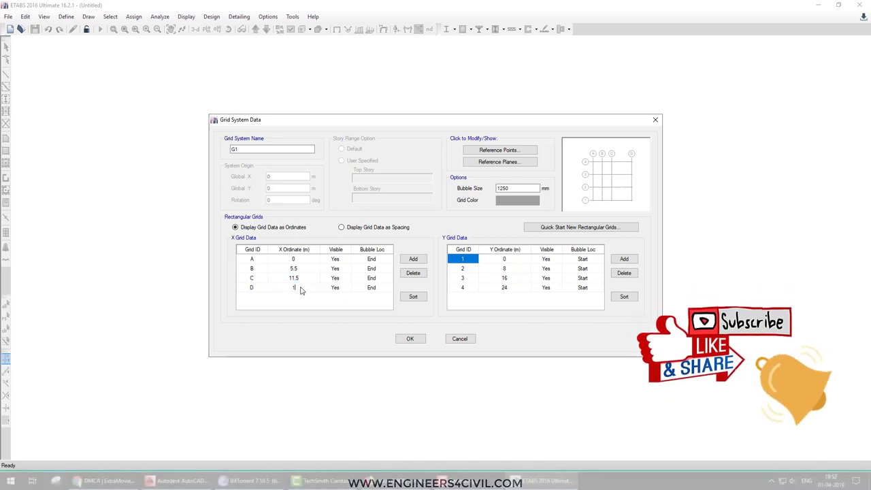
pyautogui.write('6.5')
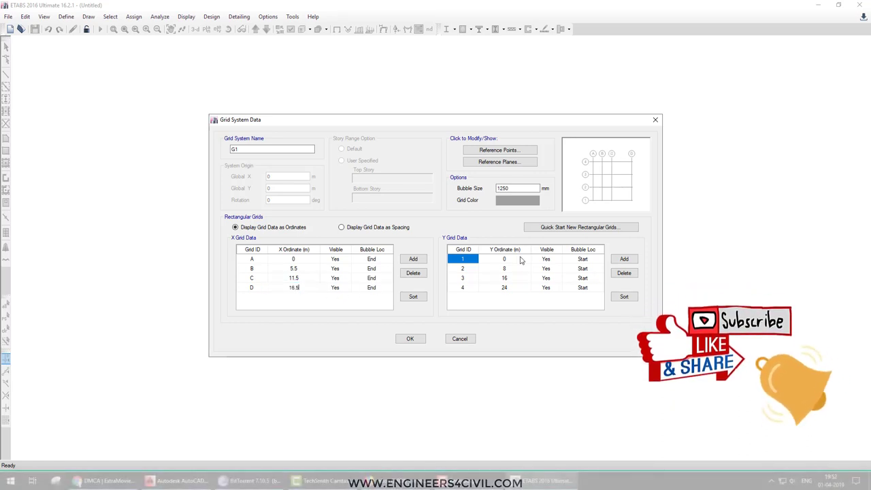
pyautogui.click(507, 268)
pyautogui.write('1.5')
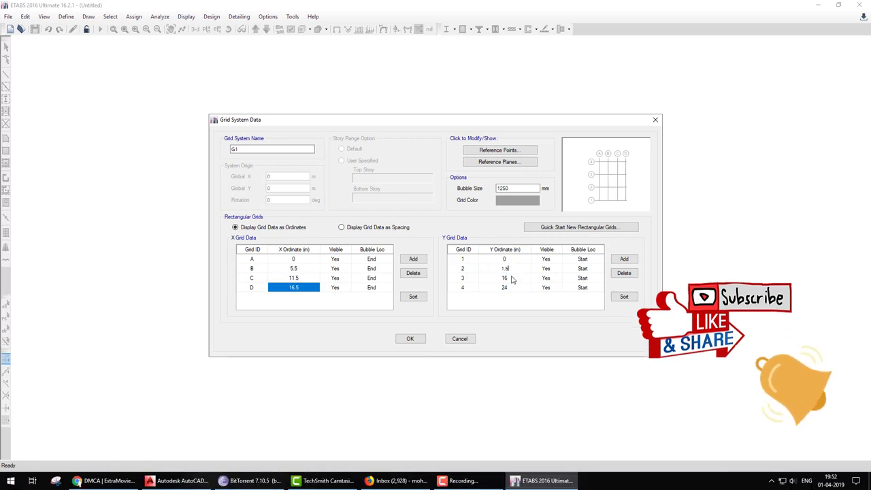
pyautogui.click(512, 277)
pyautogui.write('2.5')
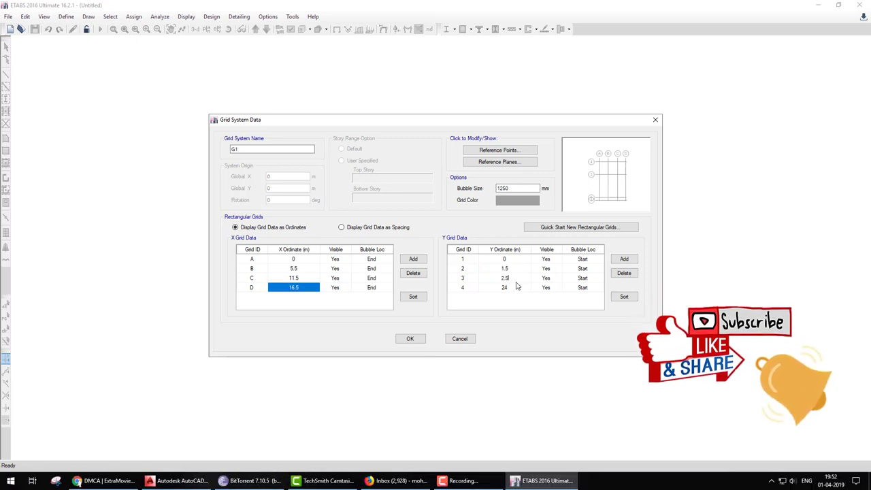
pyautogui.click(514, 289)
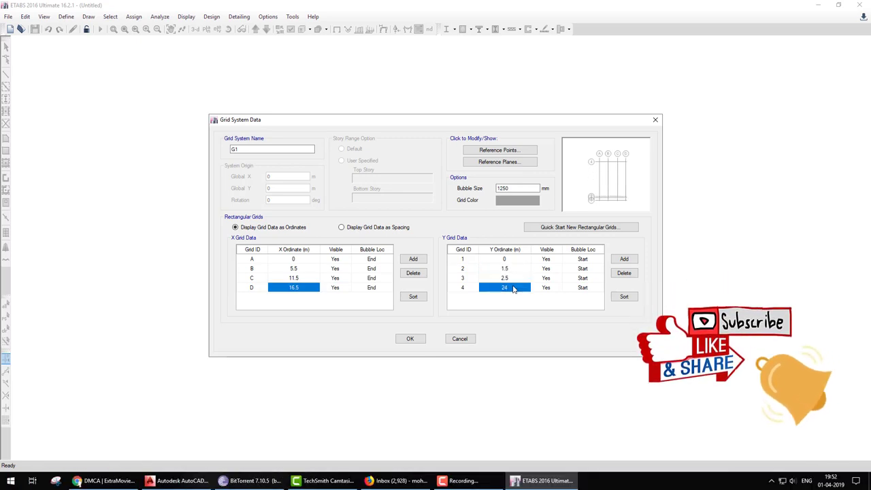
pyautogui.write('8')
pyautogui.click(624, 259)
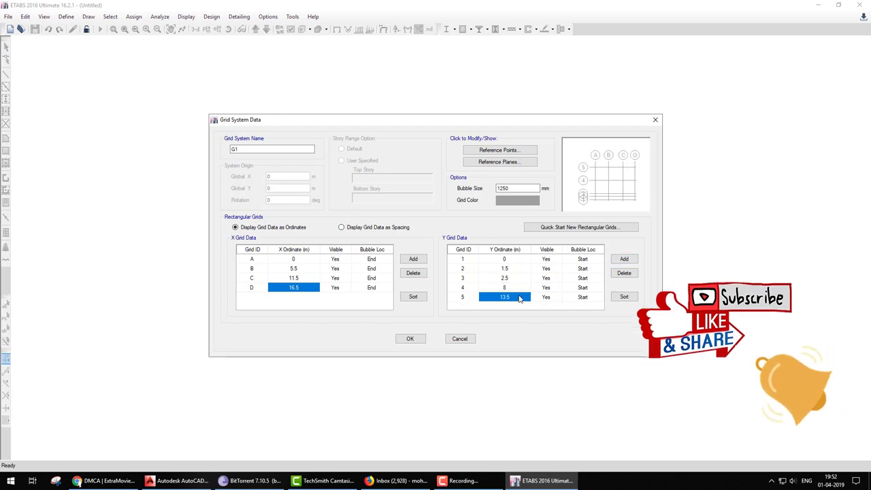
pyautogui.click(184, 481)
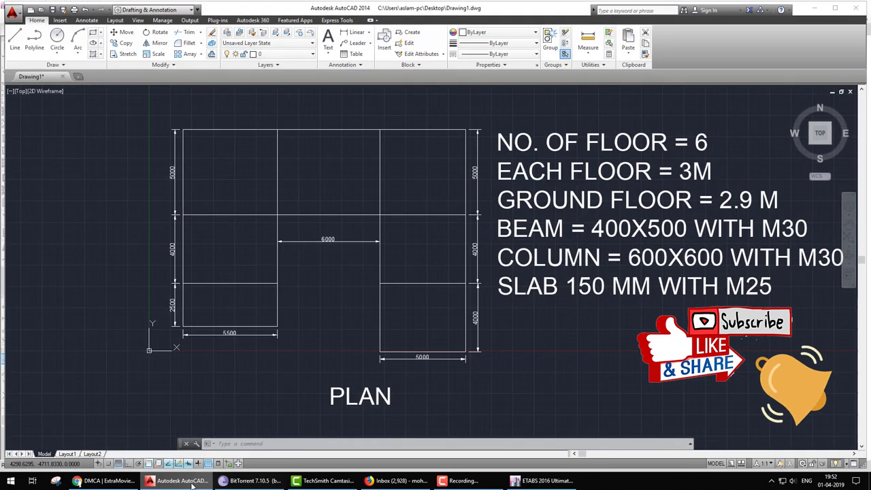
# - Set the grid colour to dark red and the bubble size to 300 mm
pyautogui.click(544, 480)
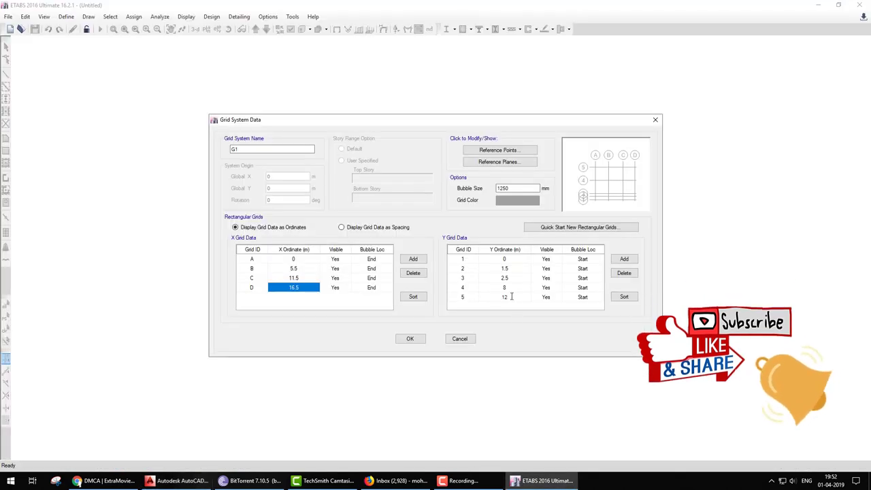
pyautogui.click(511, 200)
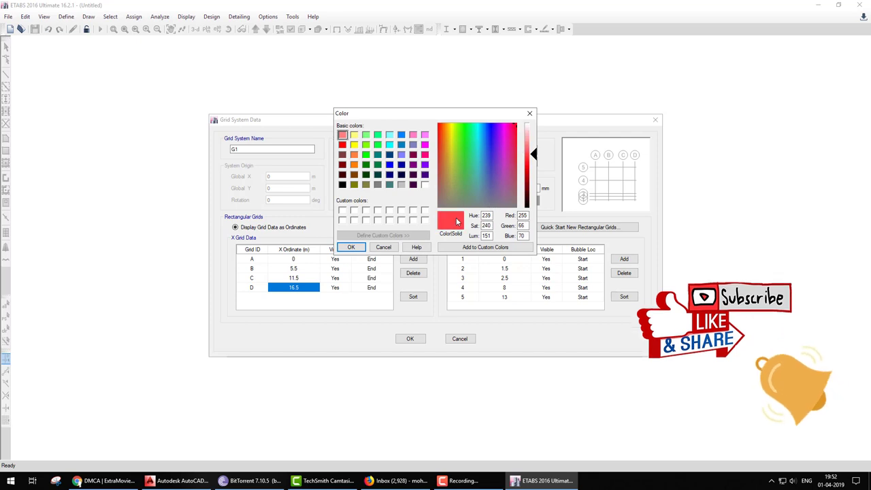
pyautogui.click(351, 247)
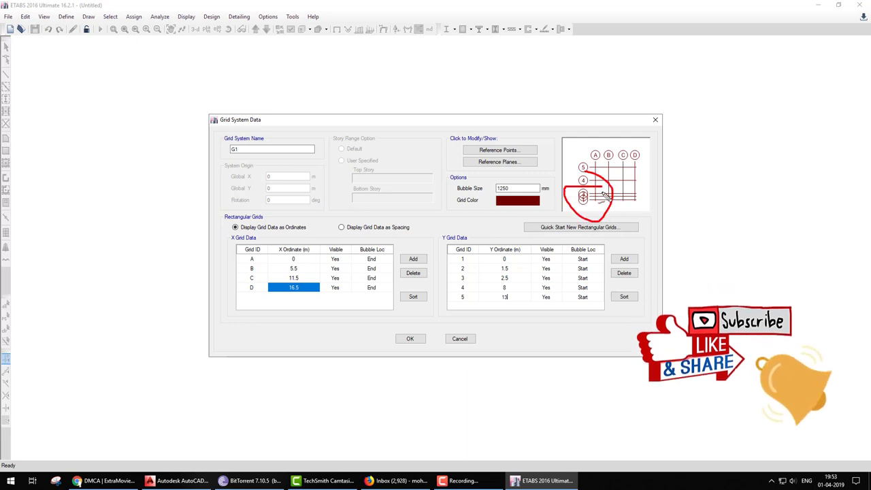
pyautogui.moveTo(536, 188); pyautogui.dragTo(450, 189)
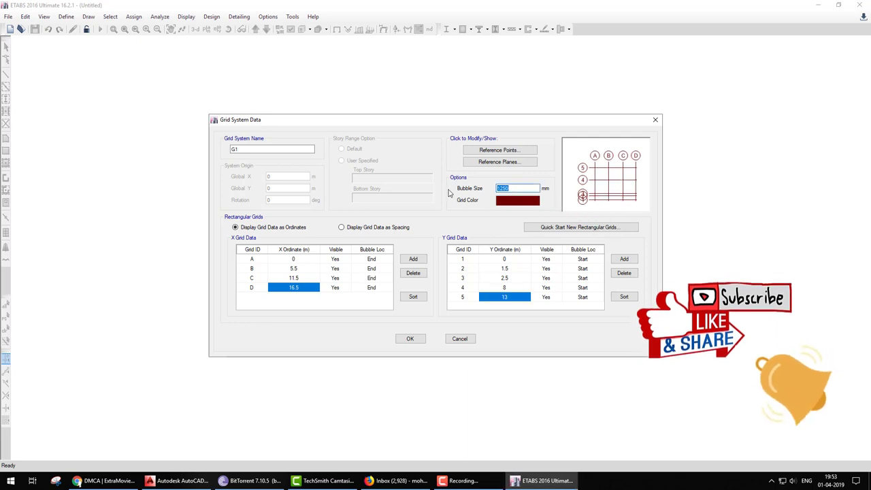
pyautogui.write('300')
pyautogui.click(574, 269)
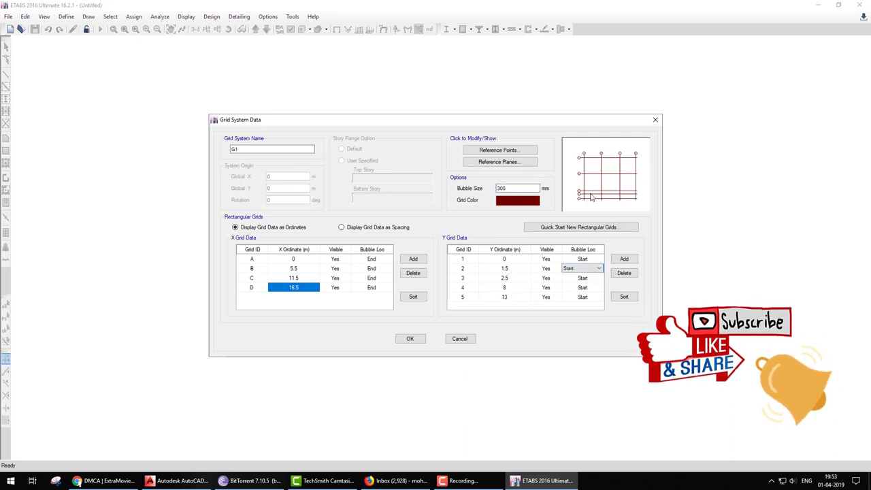
# - Set 6 stories with a 2.9 m bottom story and create the grid-only model
pyautogui.click(401, 341)
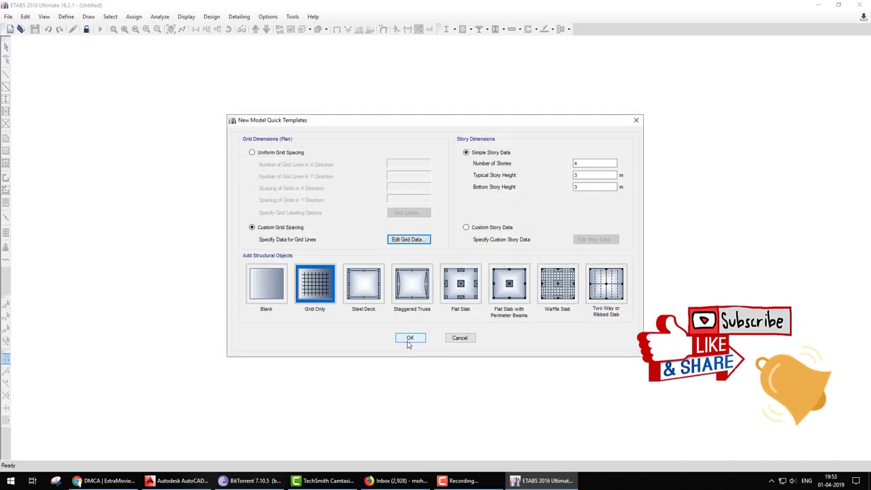
pyautogui.doubleClick(587, 164)
pyautogui.write('6')
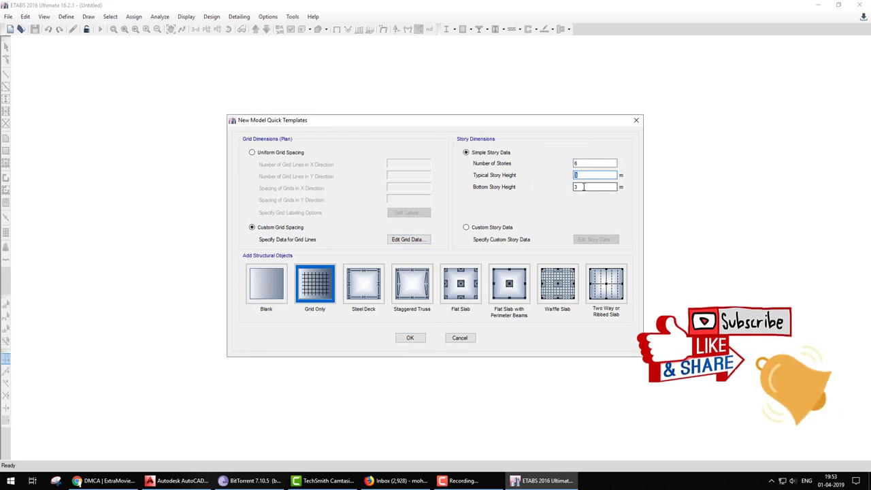
pyautogui.write('2.9')
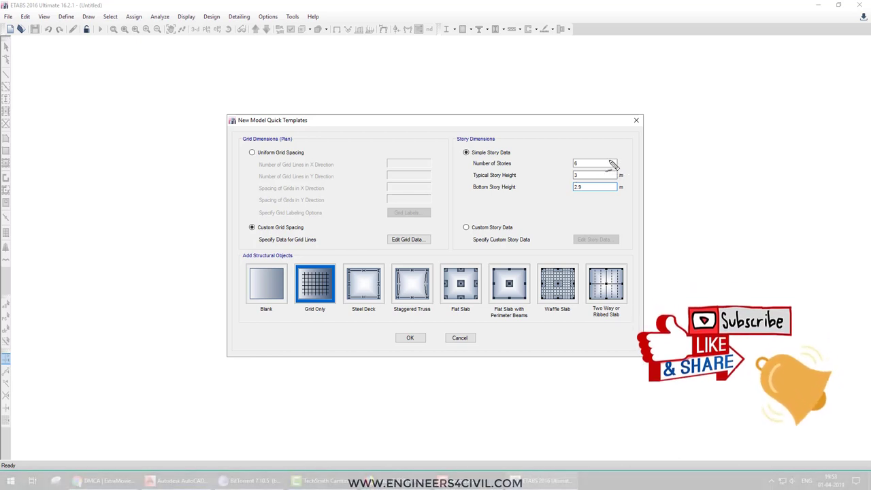
pyautogui.moveTo(611, 161); pyautogui.dragTo(658, 135)
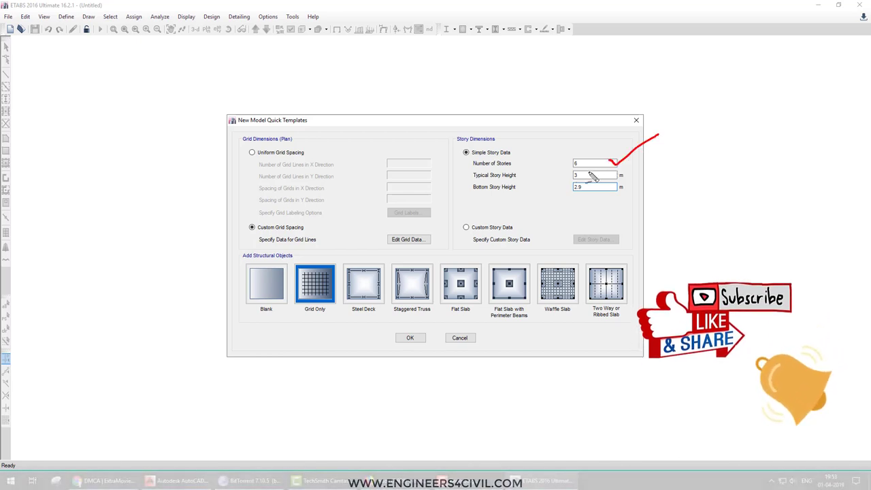
pyautogui.moveTo(594, 174); pyautogui.dragTo(641, 174)
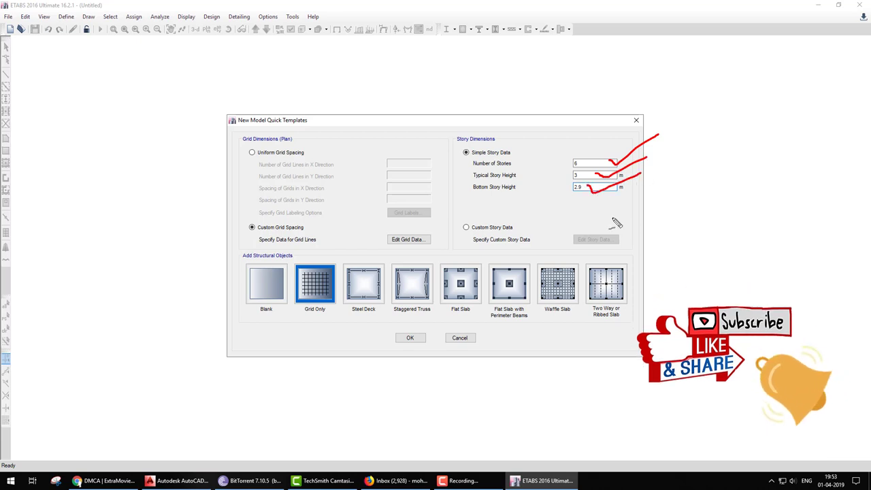
pyautogui.click(410, 337)
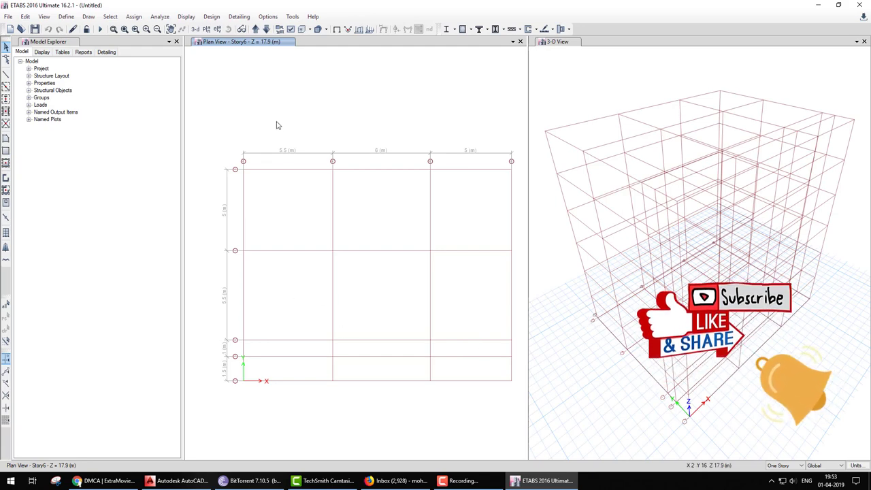
# - Switch from the six-storey ETABS grid model to the AutoCAD plan drawing
pyautogui.moveTo(277, 121); pyautogui.dragTo(369, 123)
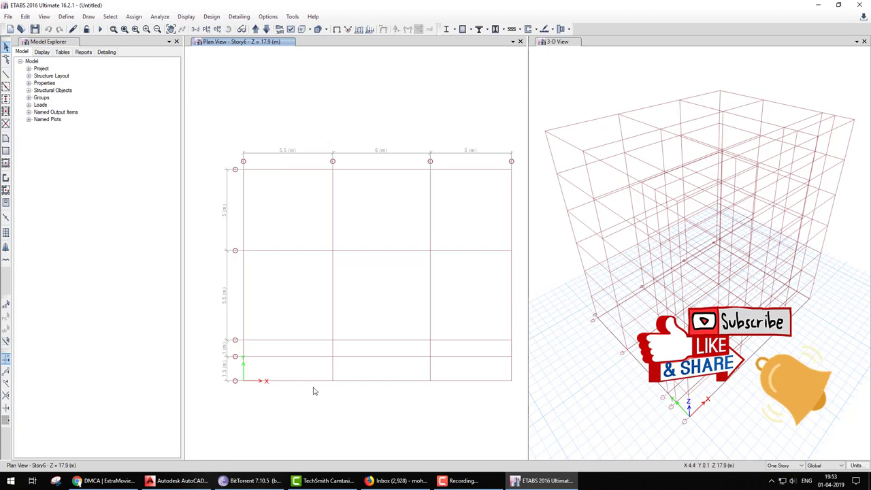
pyautogui.click(183, 481)
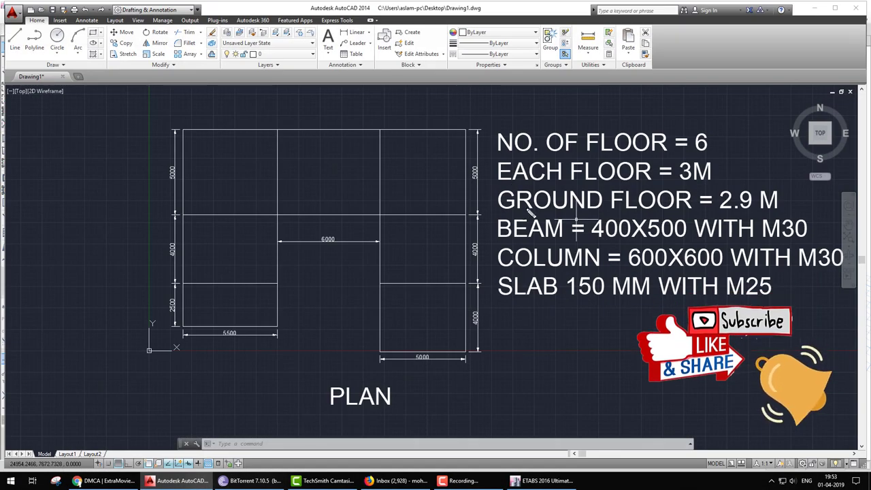
pyautogui.moveTo(788, 207)
pyautogui.mouseDown()
pyautogui.moveTo(680, 171)
pyautogui.moveTo(690, 140)
pyautogui.moveTo(550, 212)
pyautogui.mouseUp()
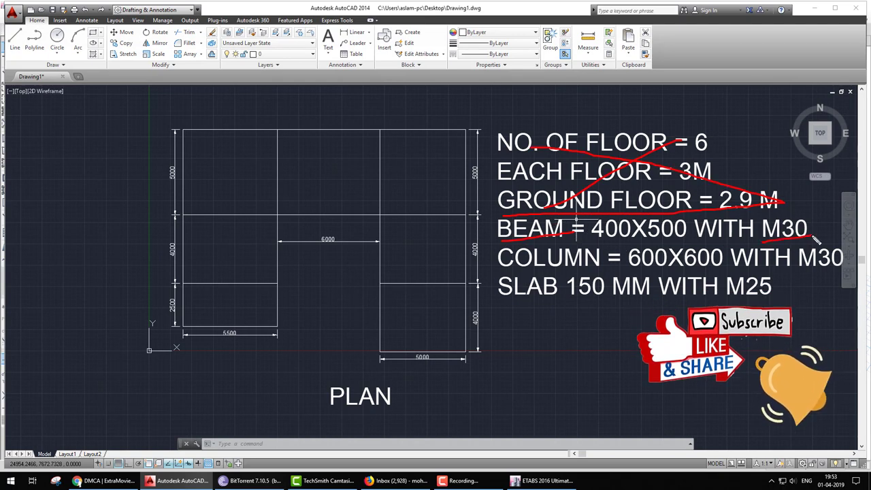
pyautogui.moveTo(801, 269); pyautogui.dragTo(837, 272)
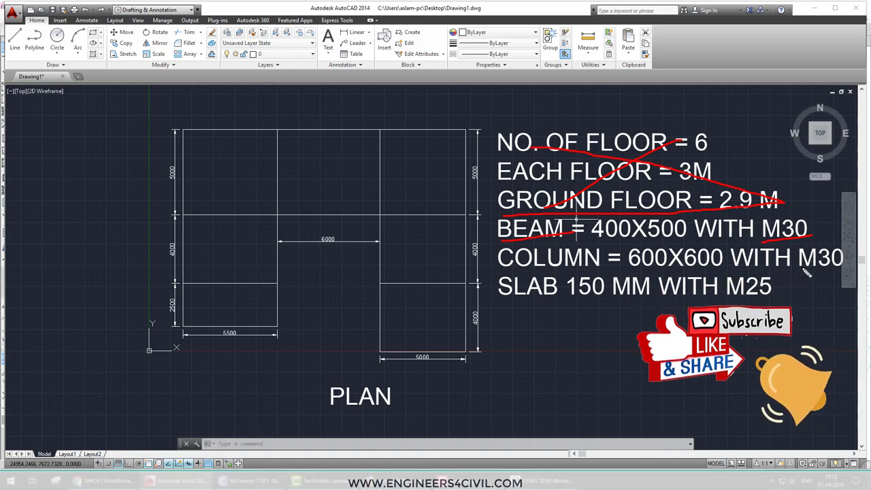
pyautogui.moveTo(726, 296); pyautogui.dragTo(783, 296)
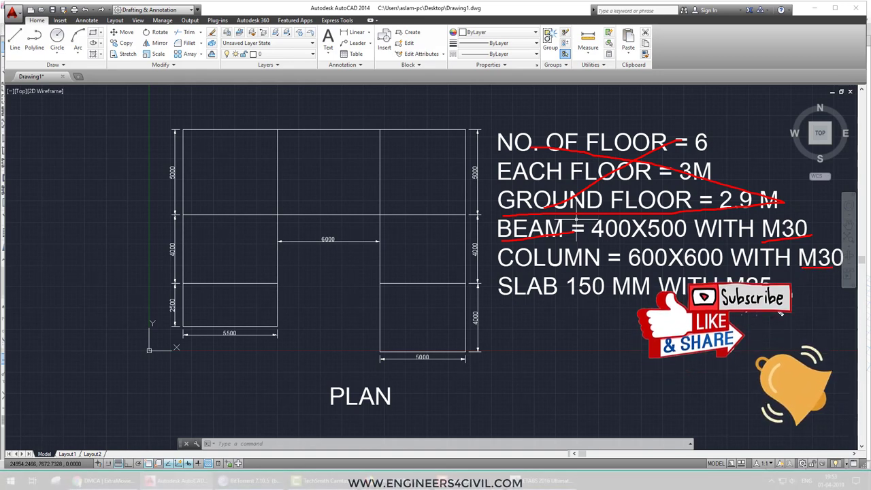
pyautogui.press('Escape')
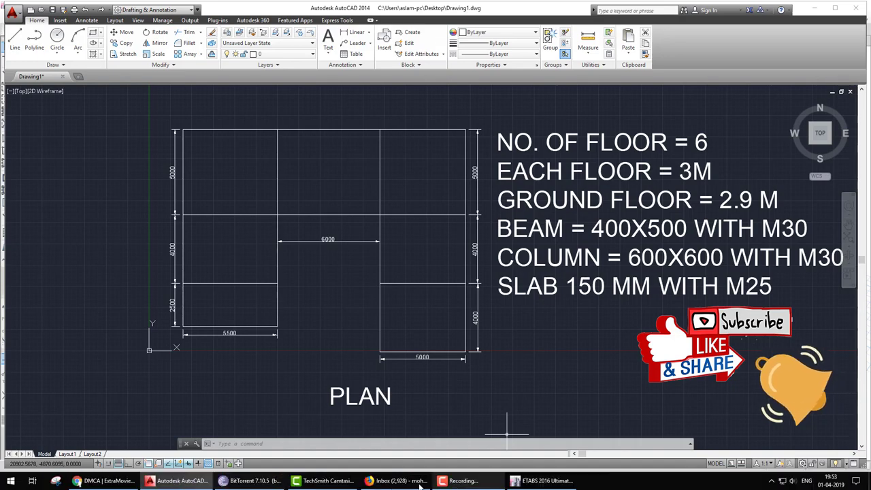
# - Add an India-region concrete material through Material Properties, accepting the default M30 grade
pyautogui.click(539, 482)
pyautogui.click(66, 17)
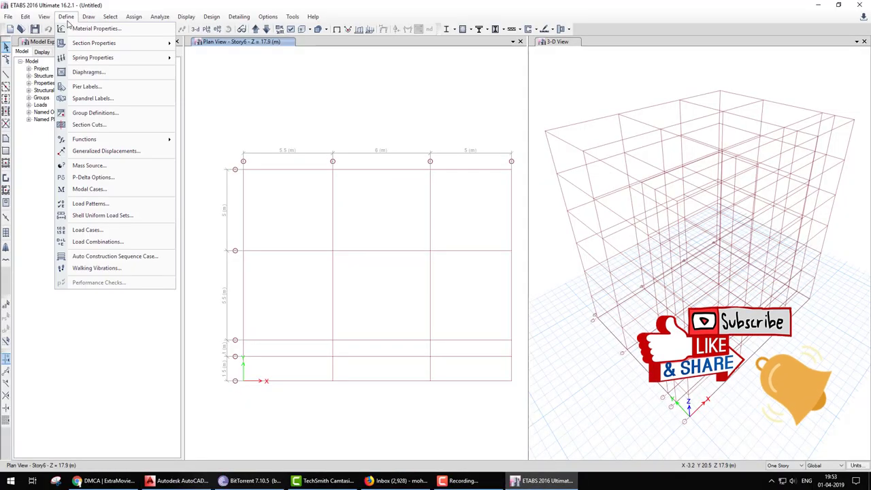
pyautogui.click(90, 30)
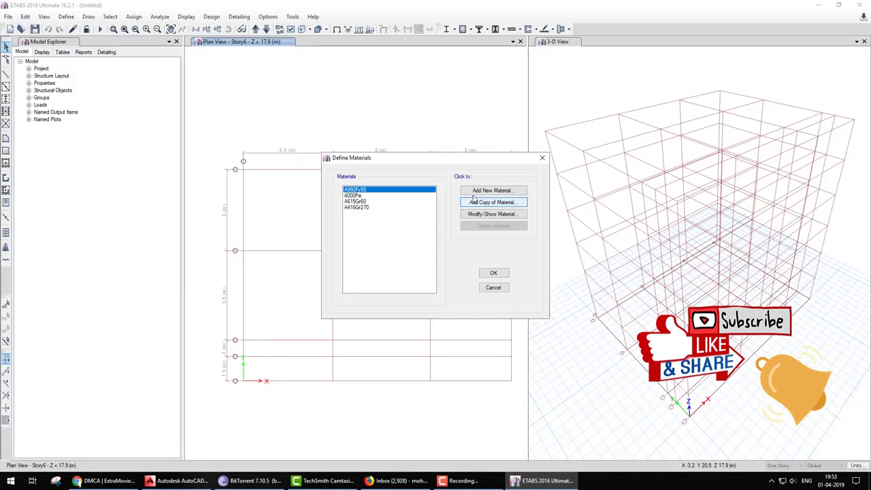
pyautogui.click(491, 191)
pyautogui.click(427, 213)
pyautogui.click(415, 235)
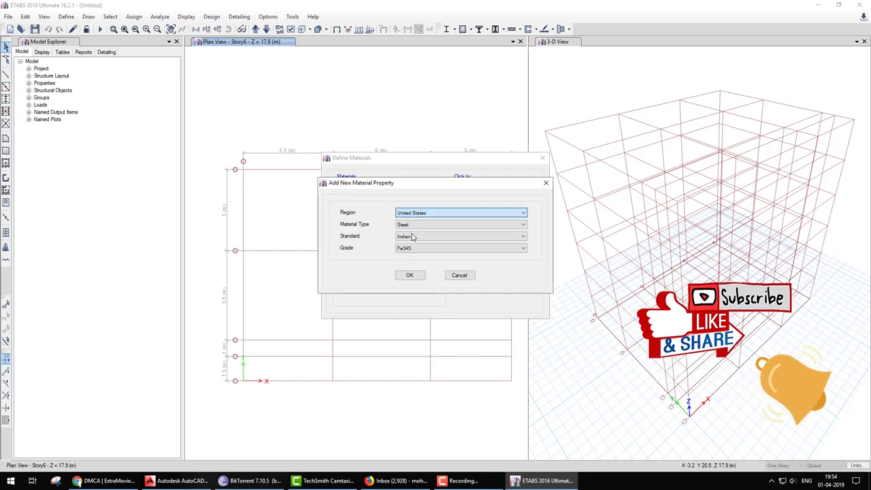
pyautogui.click(423, 226)
pyautogui.click(411, 239)
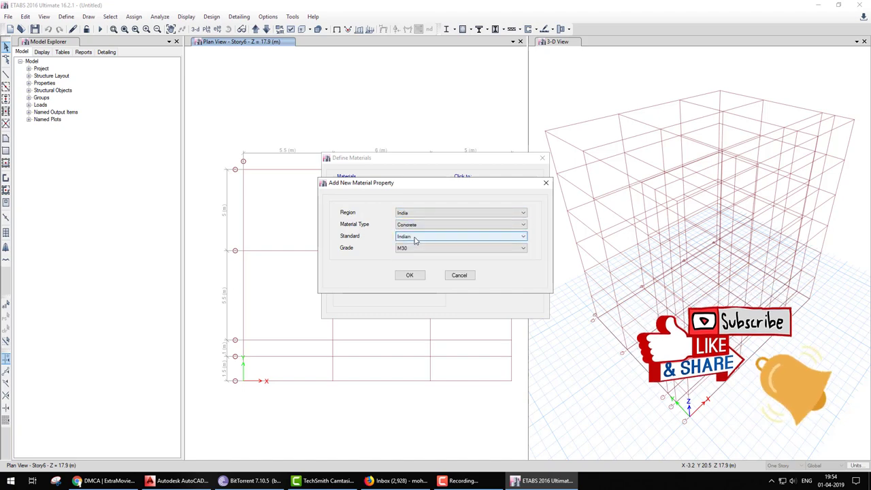
pyautogui.click(409, 274)
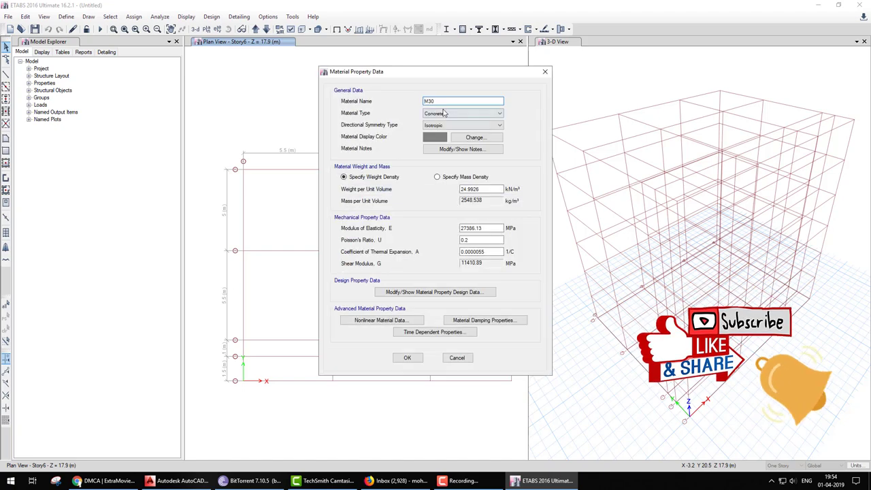
pyautogui.click(407, 357)
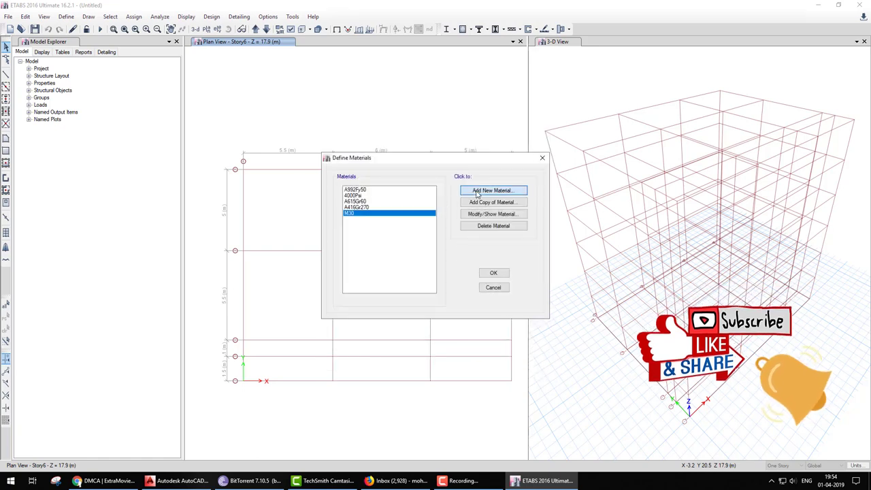
# - Add a second Indian concrete material at grade M25 and close Define Materials
pyautogui.click(464, 198)
pyautogui.click(419, 248)
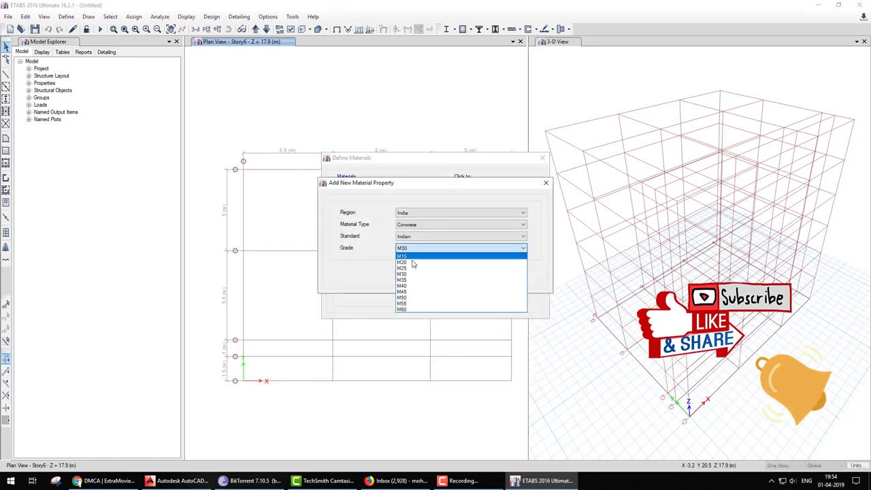
pyautogui.click(412, 262)
pyautogui.click(409, 274)
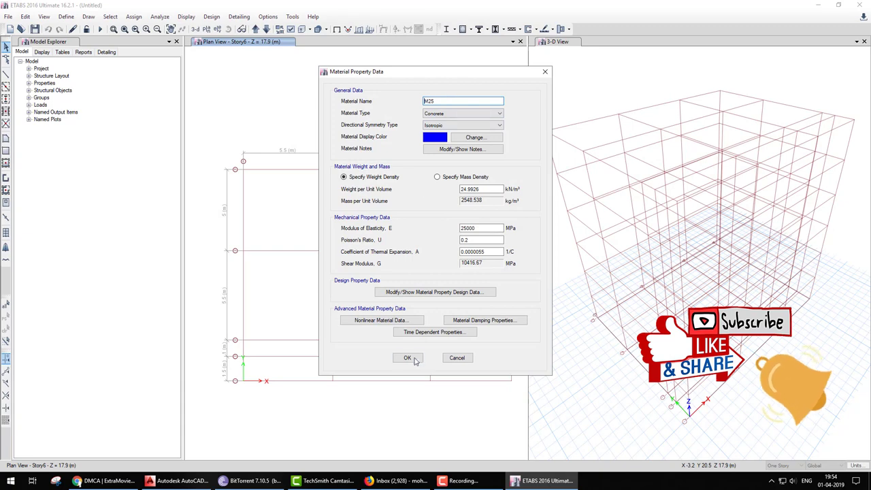
pyautogui.click(410, 359)
pyautogui.click(493, 271)
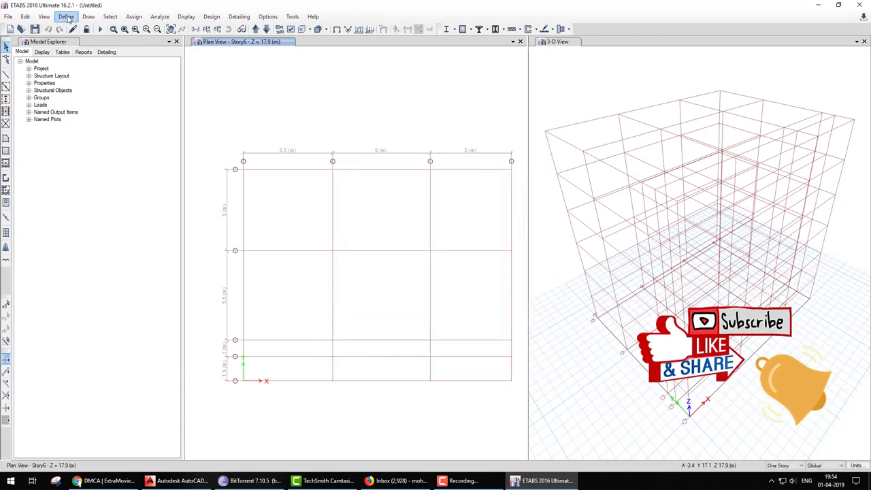
# - Add a Concrete Rectangular frame section named BEAM in M30, 400 mm wide by 500 mm deep
pyautogui.click(66, 16)
pyautogui.click(204, 43)
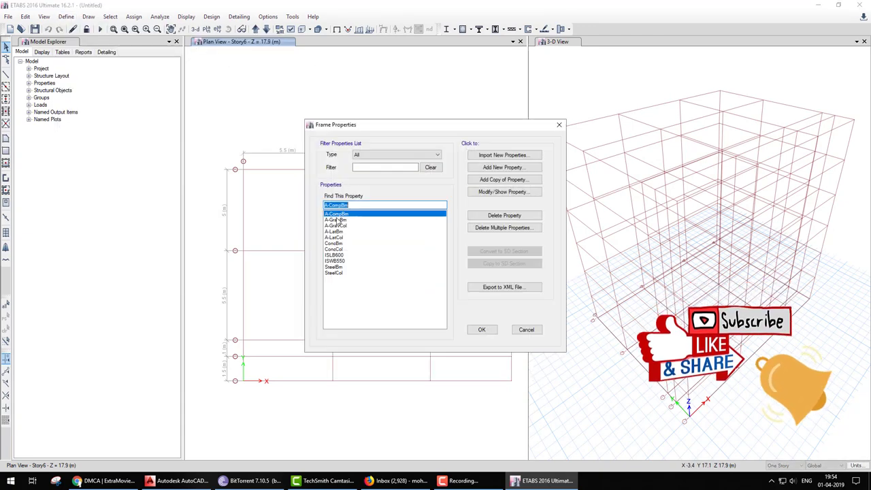
pyautogui.click(521, 168)
pyautogui.click(281, 218)
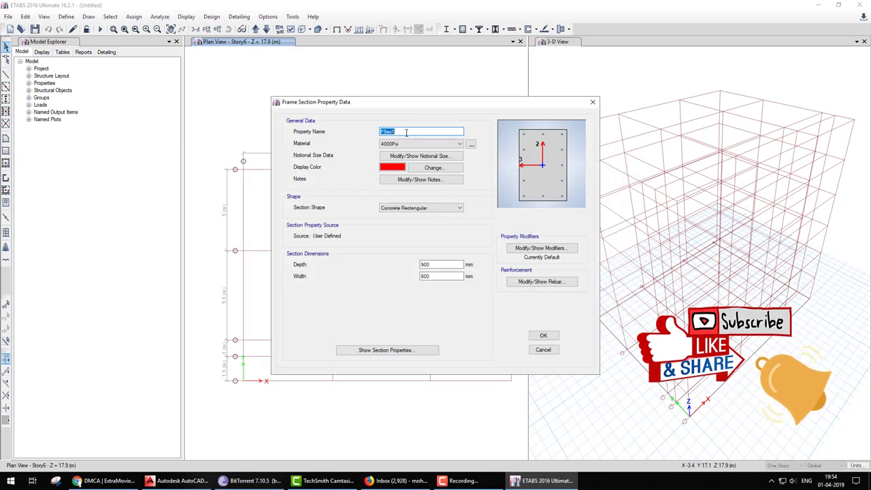
pyautogui.write('AM')
pyautogui.click(414, 143)
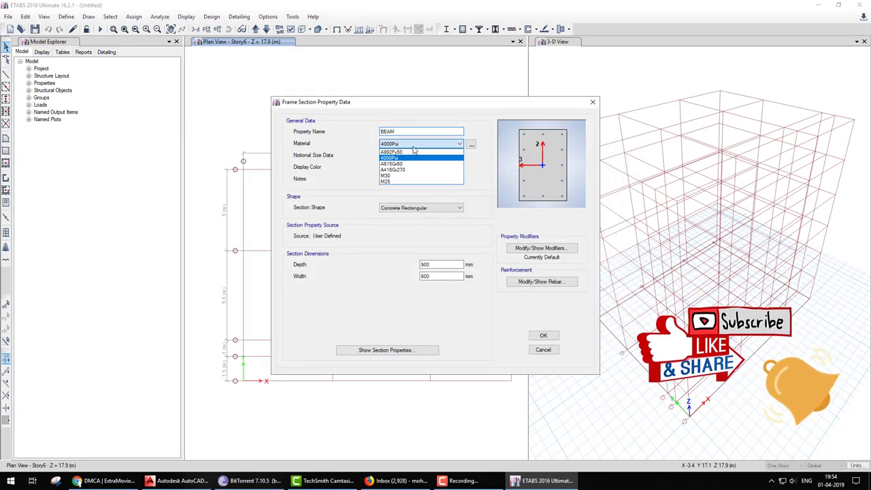
pyautogui.click(387, 176)
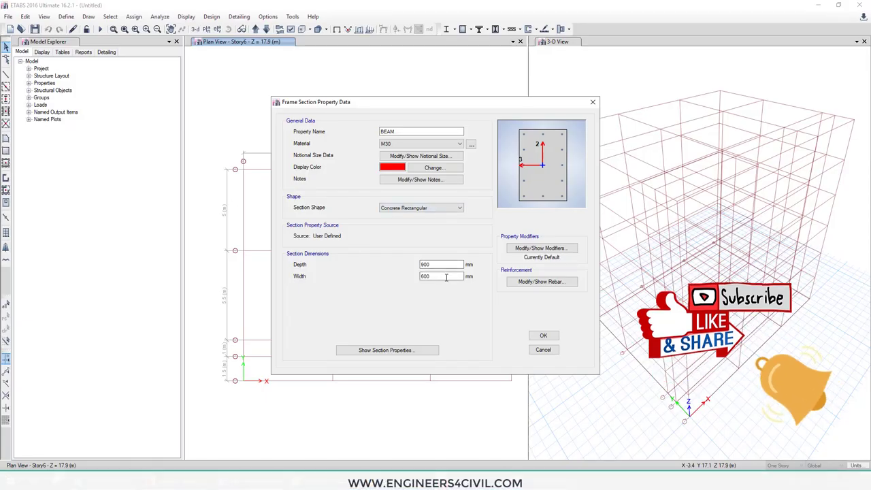
pyautogui.doubleClick(427, 279)
pyautogui.write('400')
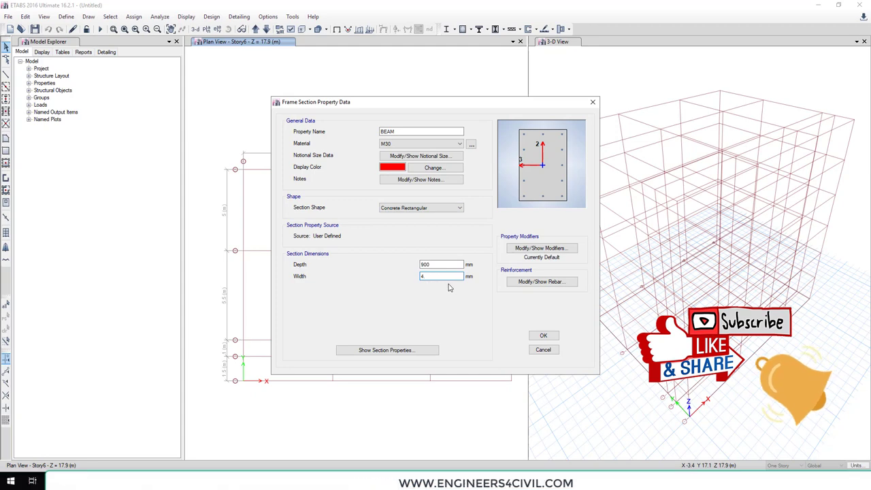
pyautogui.doubleClick(443, 264)
pyautogui.write('500')
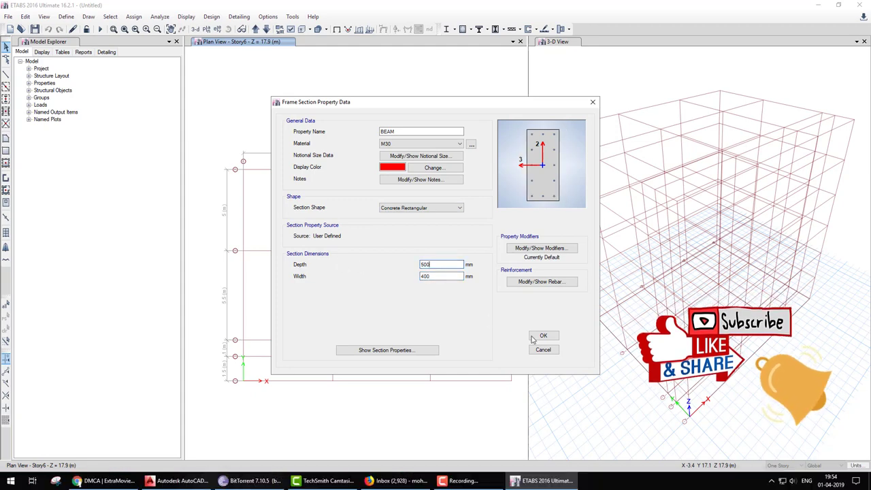
pyautogui.click(544, 336)
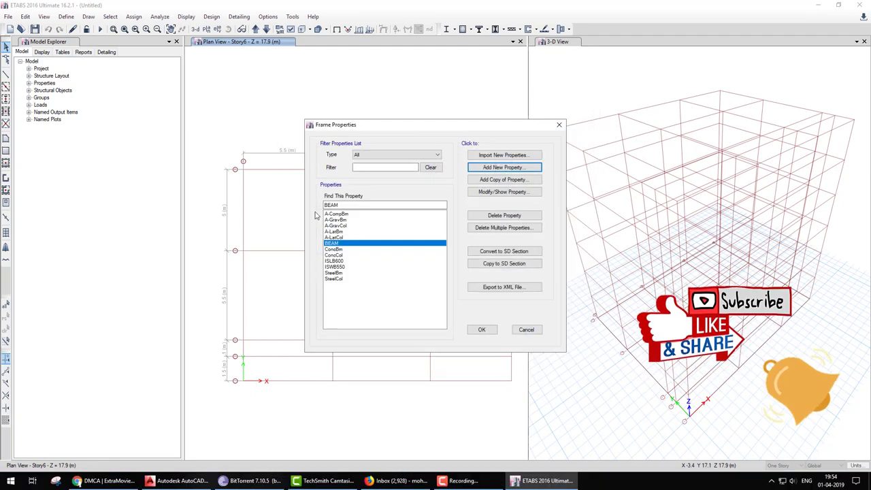
# - Add a Concrete Rectangular COLUMN section in M30, 600 by 600 mm, then close Frame Properties
pyautogui.click(493, 173)
pyautogui.click(281, 230)
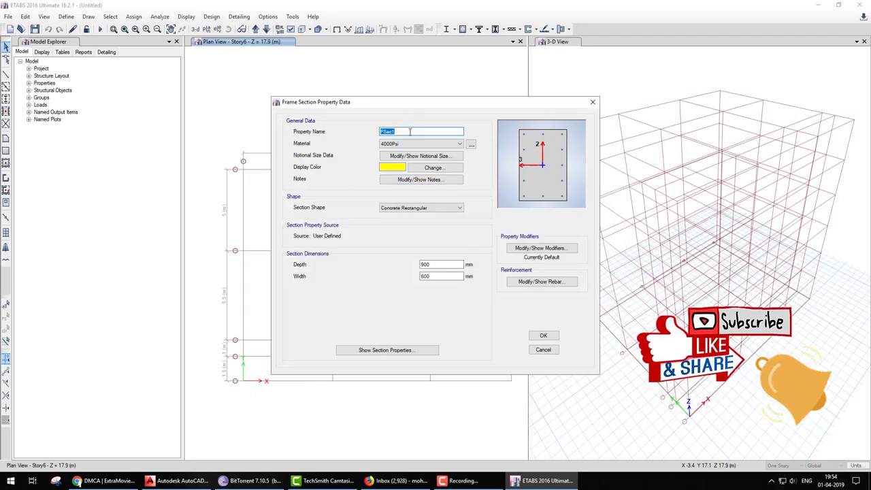
pyautogui.write('COLUMN')
pyautogui.click(413, 143)
pyautogui.click(408, 171)
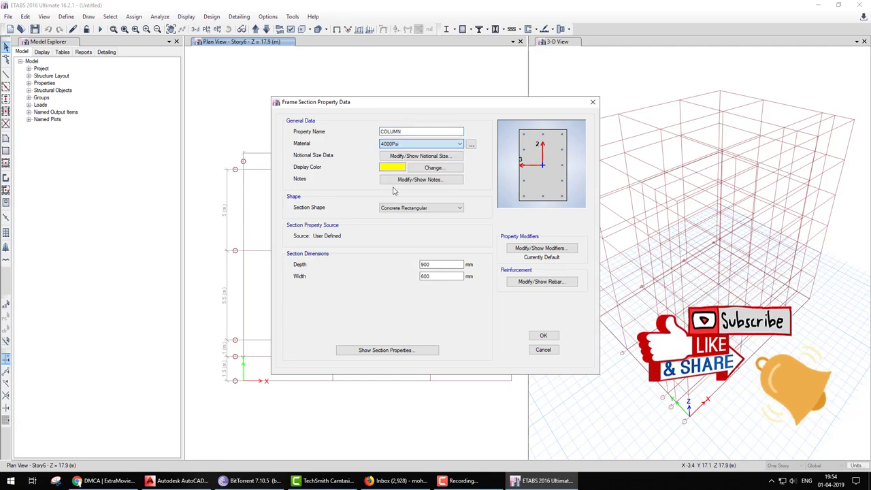
pyautogui.click(179, 481)
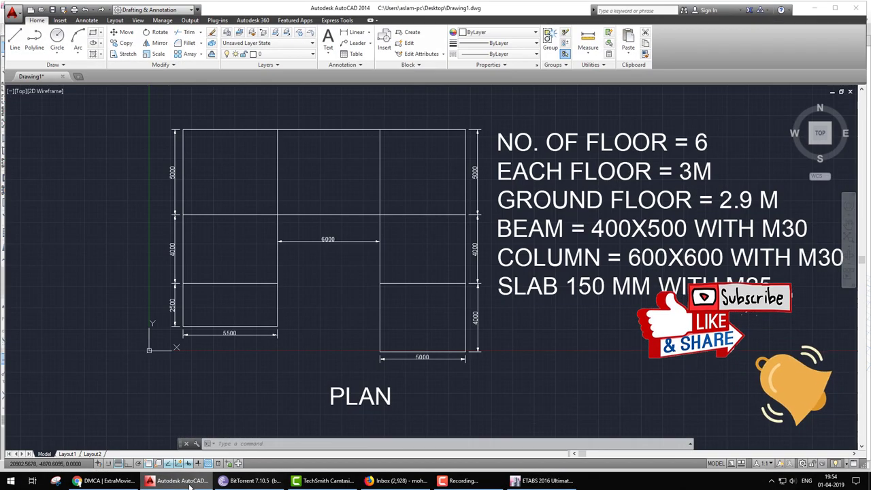
pyautogui.click(179, 481)
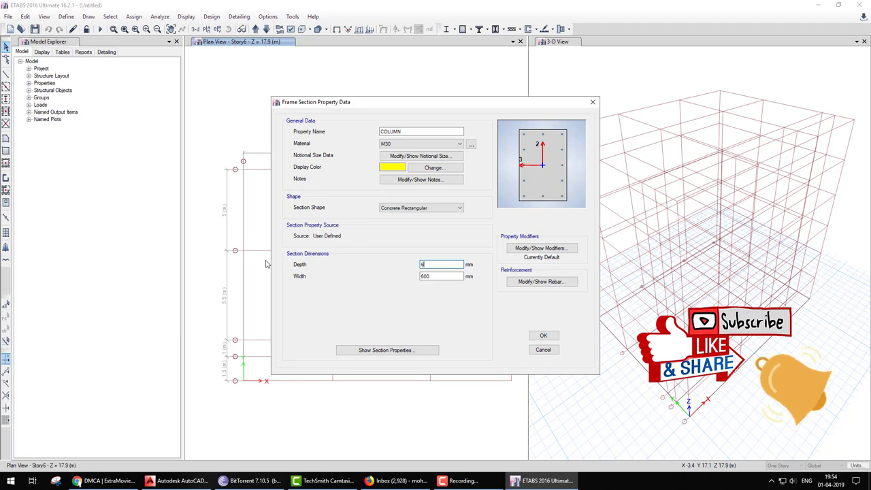
pyautogui.write('00')
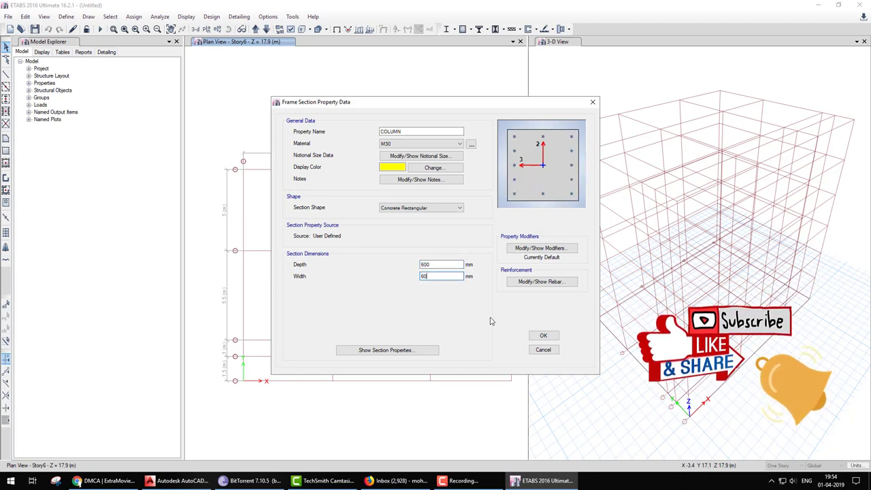
pyautogui.click(542, 336)
pyautogui.click(339, 251)
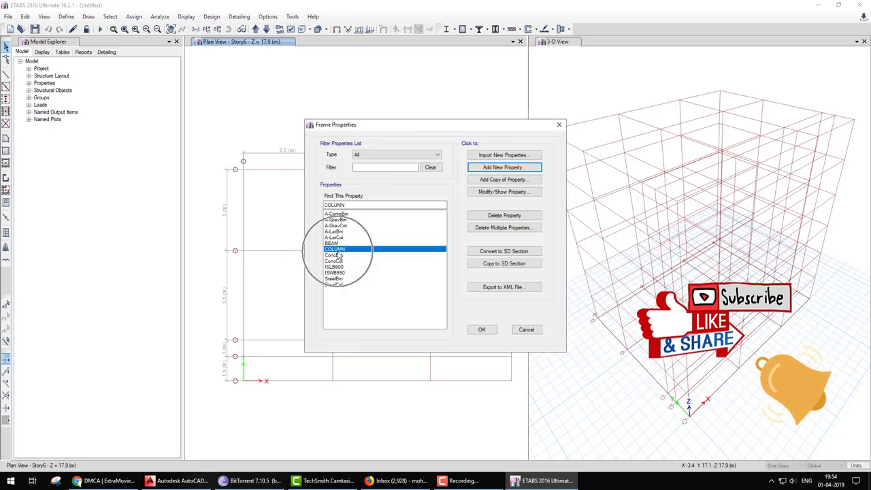
pyautogui.click(487, 329)
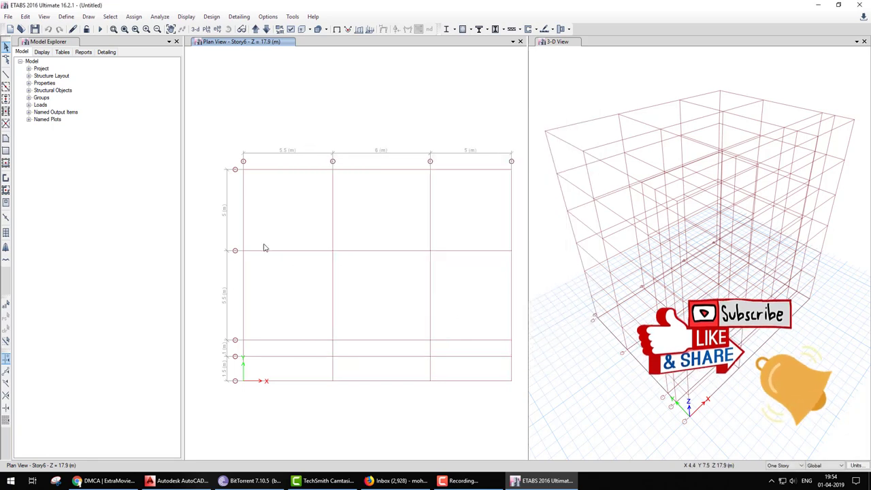
# - Pick the Draw Beam/Column/Brace tool with its Property set to the BEAM section
pyautogui.click(5, 87)
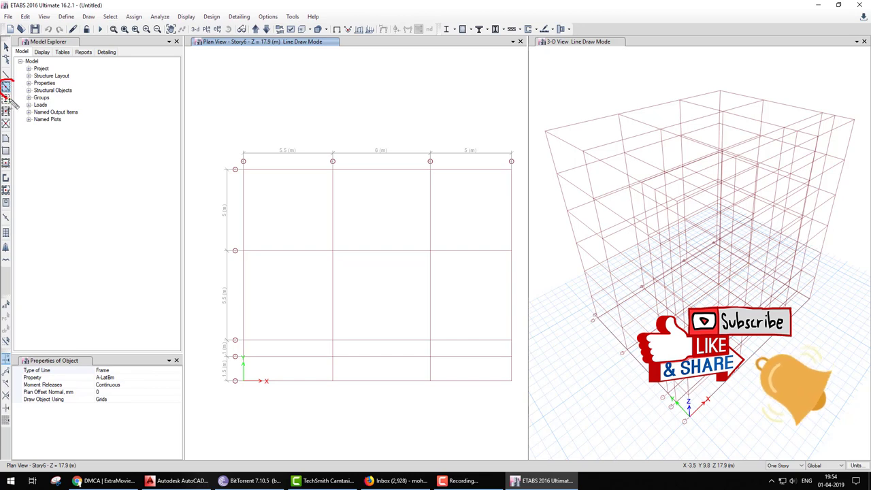
pyautogui.moveTo(11, 90); pyautogui.dragTo(50, 129)
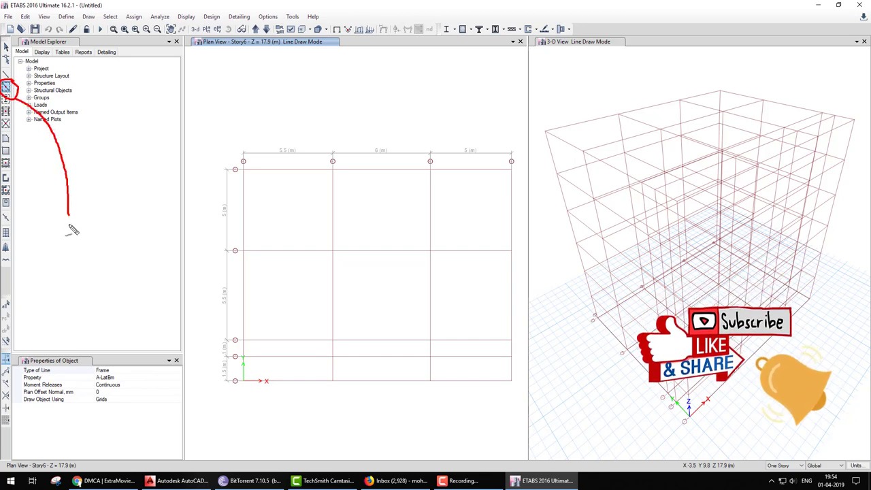
pyautogui.moveTo(99, 433); pyautogui.dragTo(95, 337)
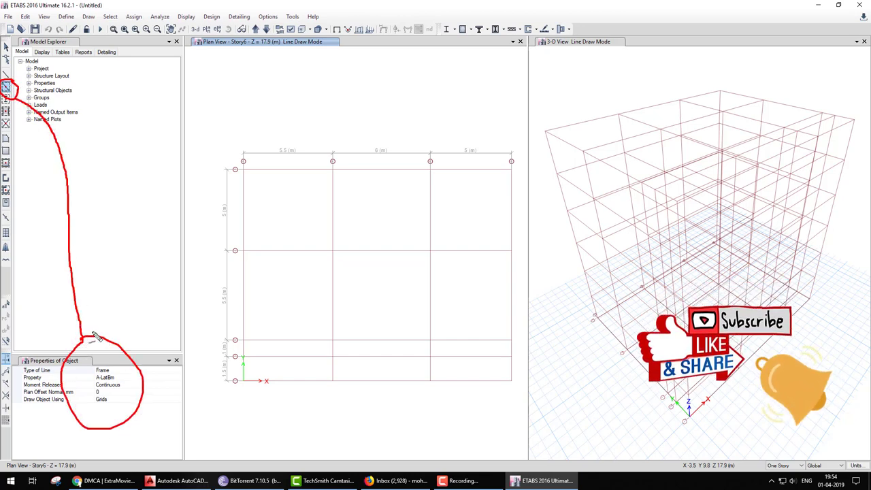
pyautogui.click(116, 377)
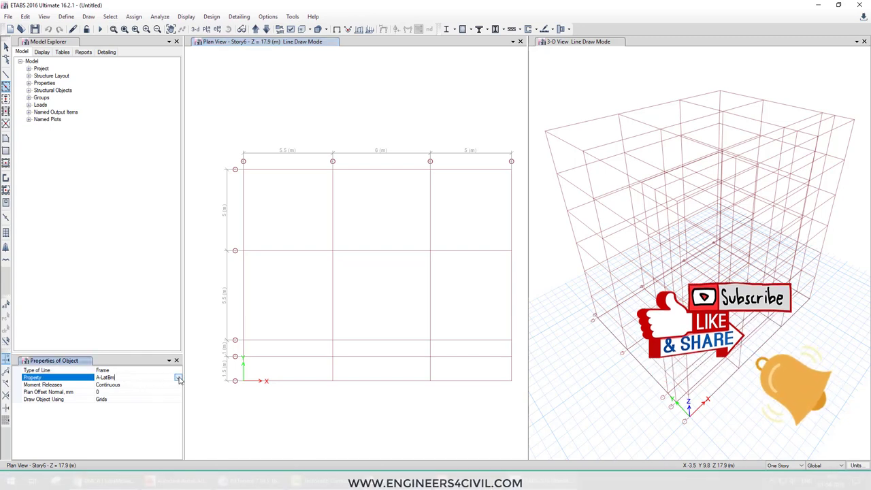
pyautogui.click(178, 377)
pyautogui.click(123, 421)
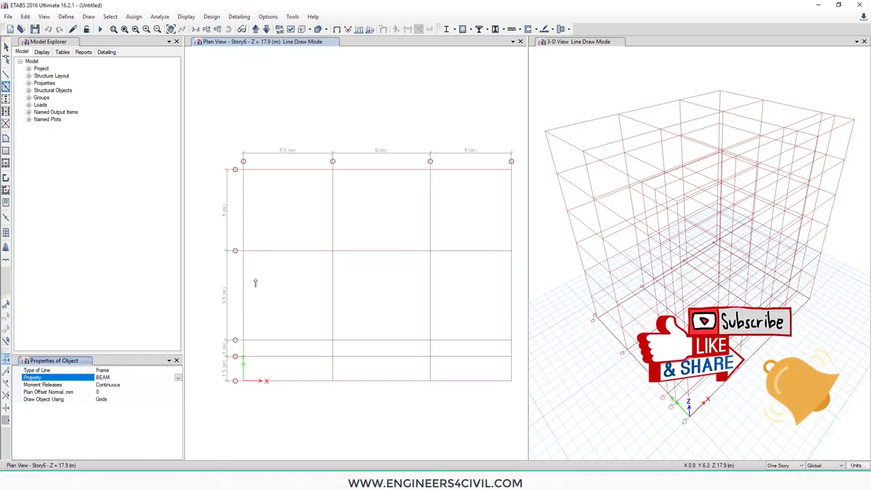
# - Draw BEAM members along the top, upper-bay and lower-bay grid lines of Story6
pyautogui.click(291, 172)
pyautogui.click(361, 175)
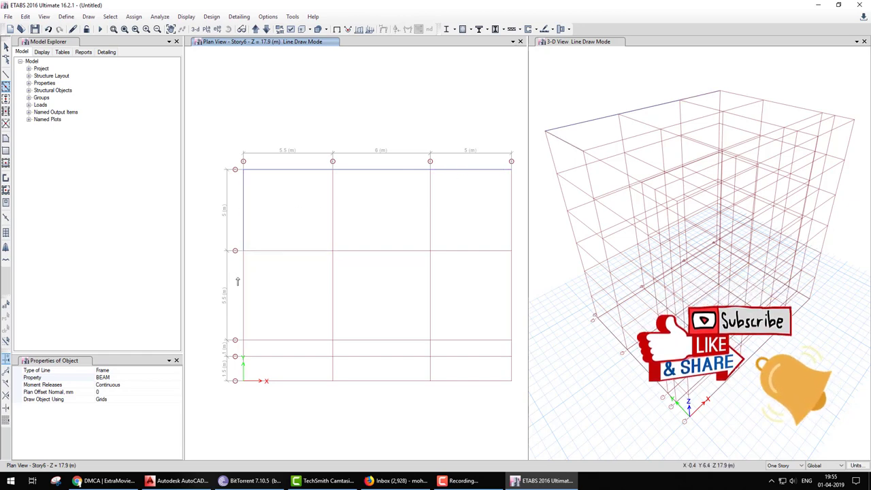
pyautogui.moveTo(364, 240); pyautogui.dragTo(487, 314)
pyautogui.moveTo(505, 275); pyautogui.dragTo(506, 275)
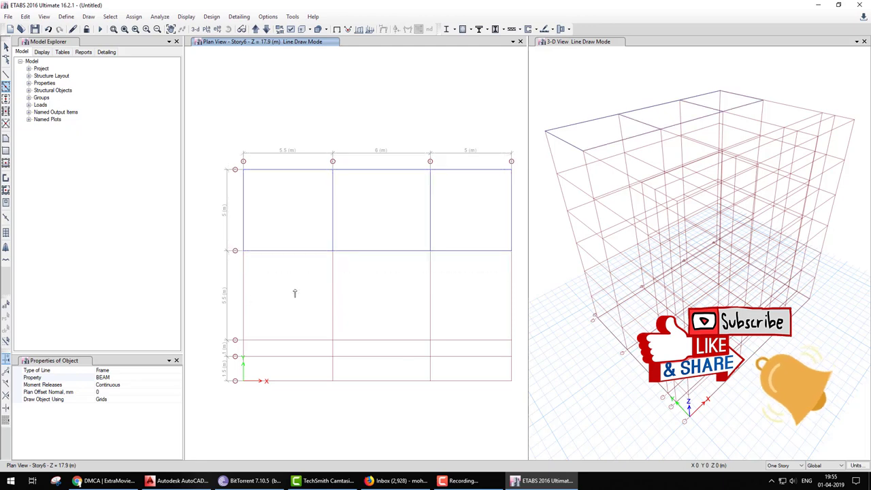
pyautogui.moveTo(228, 234)
pyautogui.mouseDown()
pyautogui.moveTo(291, 360)
pyautogui.moveTo(355, 396)
pyautogui.mouseUp()
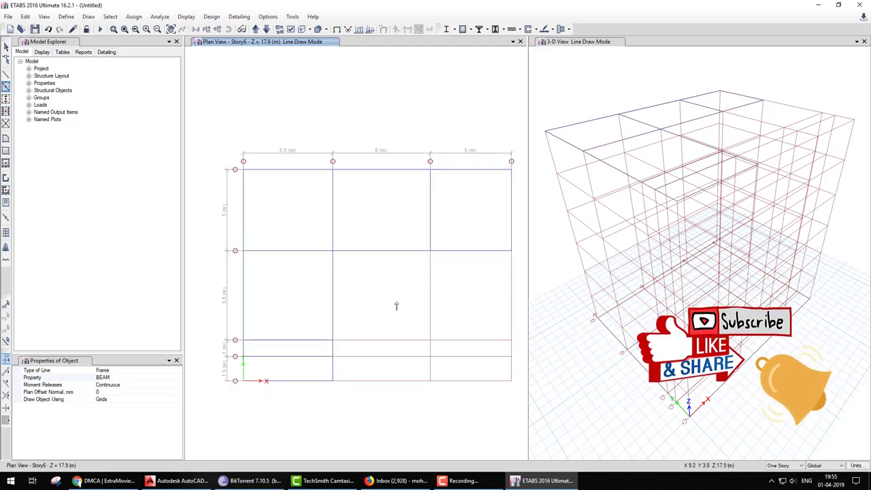
pyautogui.moveTo(520, 397); pyautogui.dragTo(520, 397)
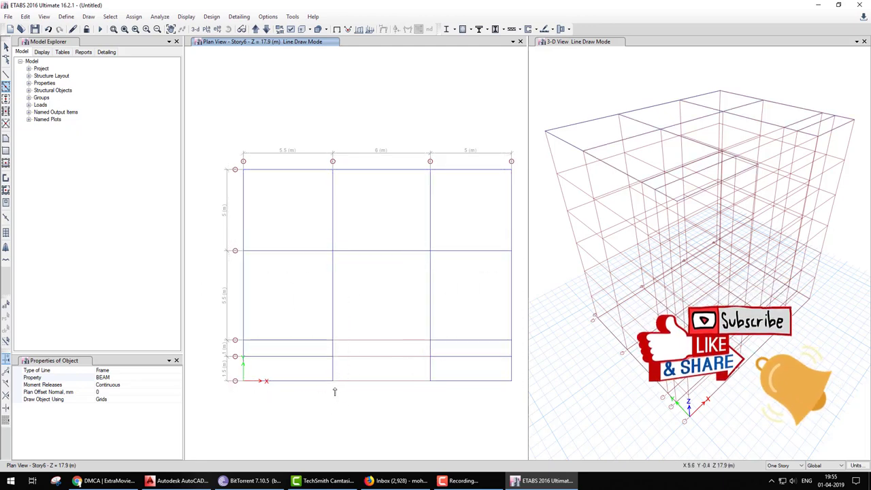
pyautogui.press('Escape')
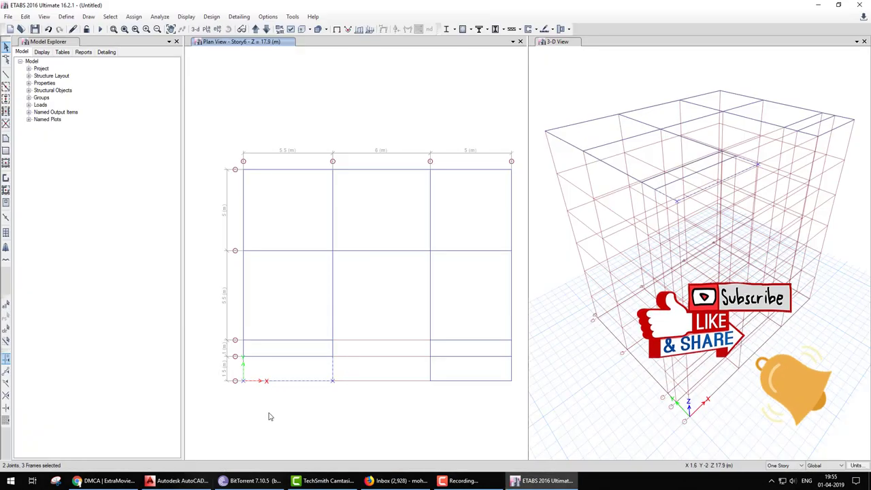
# - Delete the selected bottom-left frames and bring the AutoCAD plan drawing to the front
pyautogui.press('Delete')
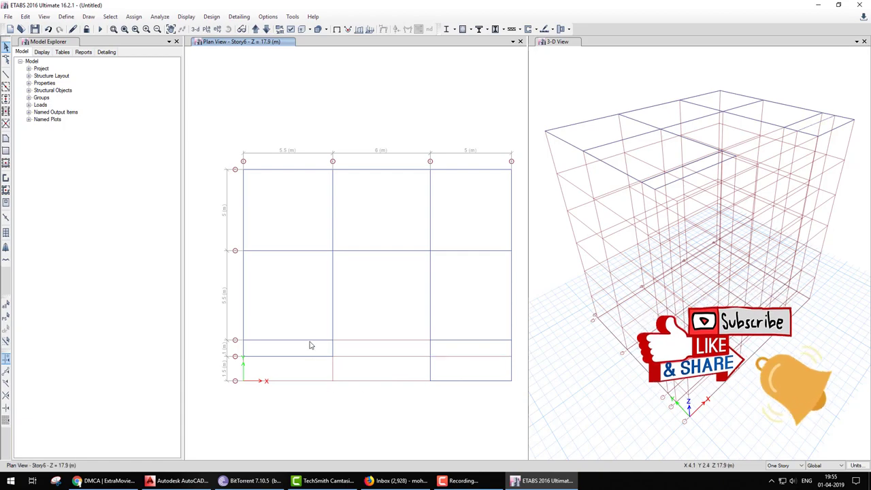
pyautogui.click(177, 481)
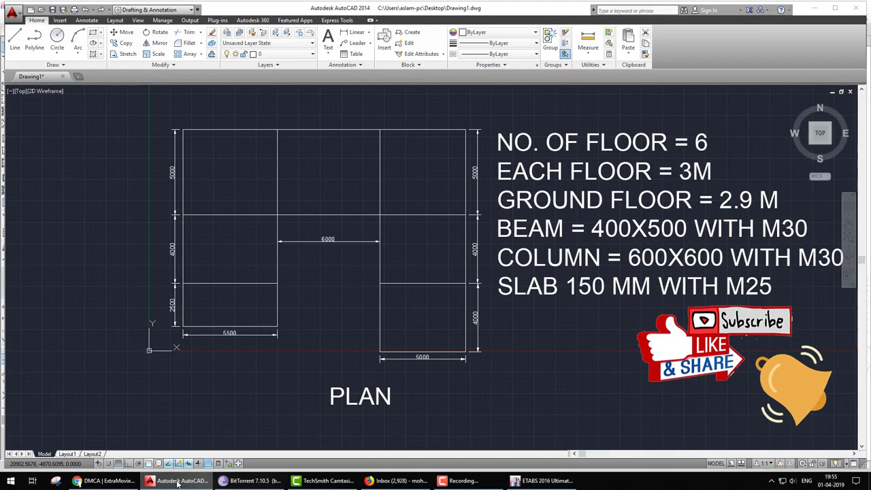
pyautogui.click(177, 482)
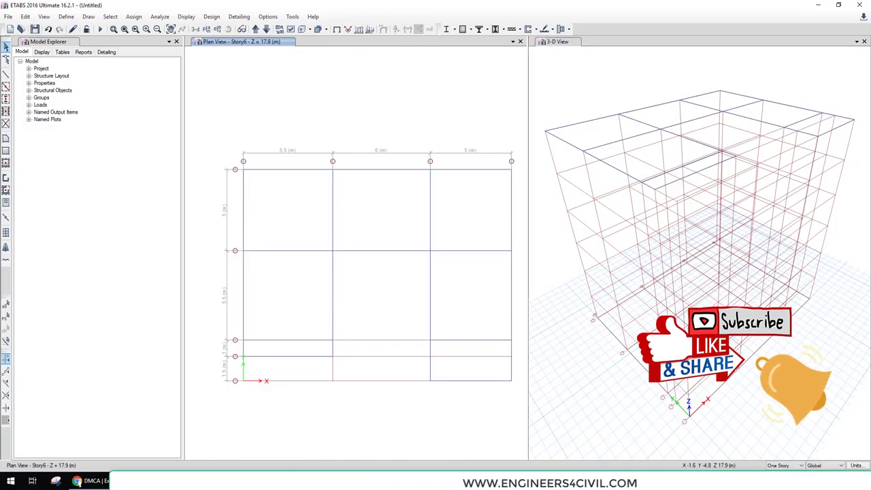
pyautogui.click(187, 484)
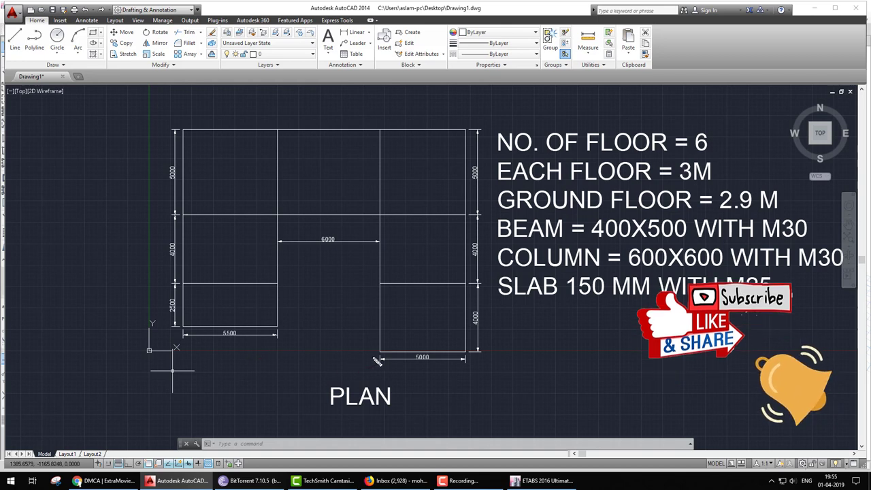
# - Mark the plan's bottom edge and origin corner in AutoCAD, then return to the ETABS model
pyautogui.moveTo(373, 356); pyautogui.dragTo(155, 363)
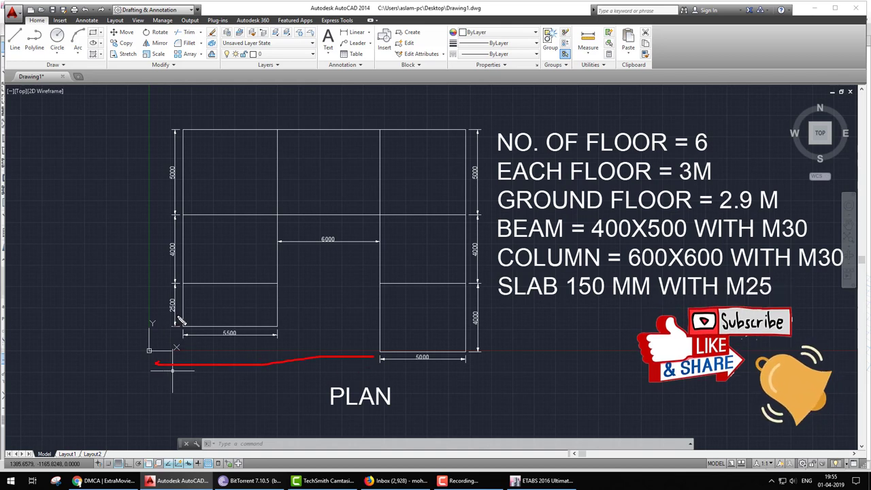
pyautogui.moveTo(123, 281)
pyautogui.mouseDown()
pyautogui.moveTo(165, 281)
pyautogui.moveTo(152, 340)
pyautogui.mouseUp()
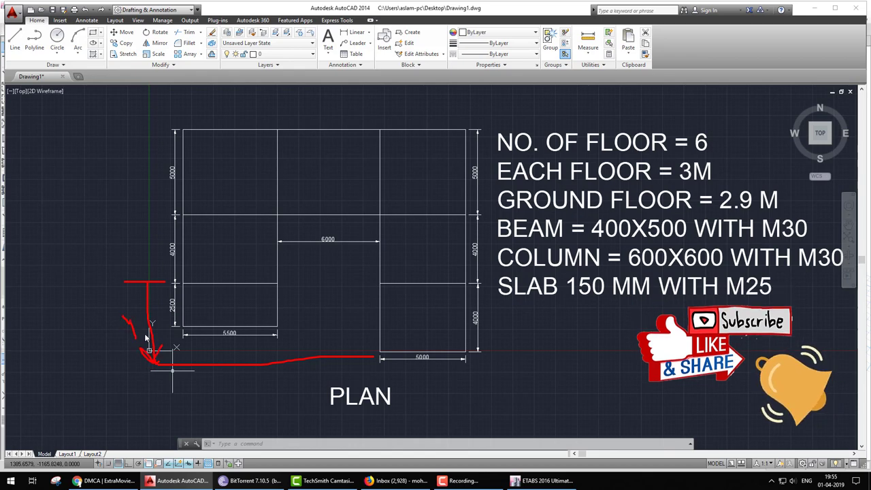
pyautogui.press('Escape')
pyautogui.click(542, 480)
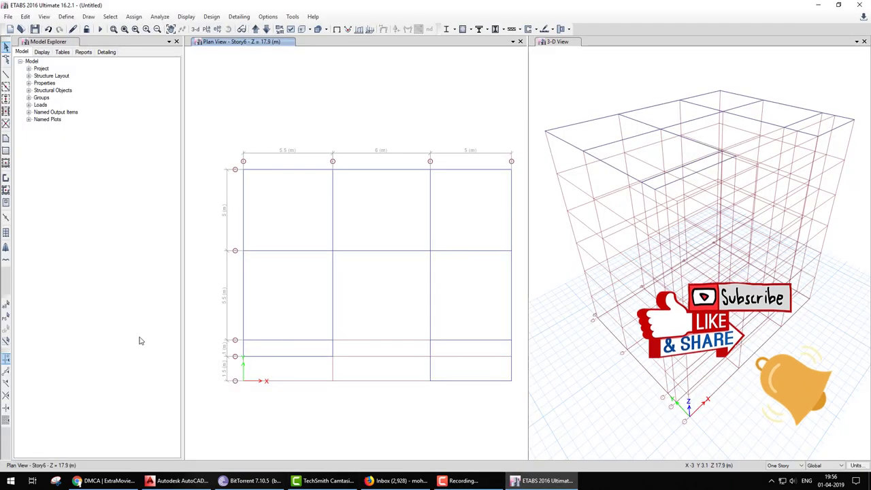
pyautogui.scroll(5, 313, 272)
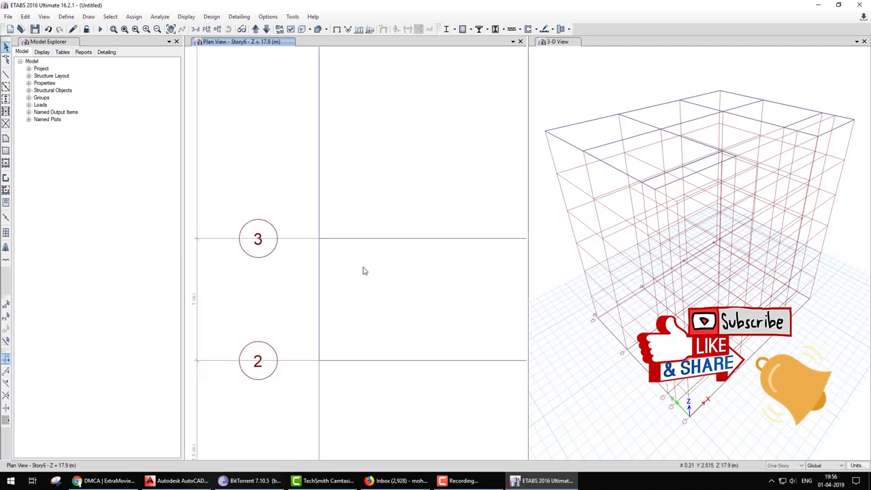
# - Sketch the 2.5 and 4 m spacing notes beside grid lines 1–3 of the Story6 plan
pyautogui.scroll(-3, 364, 271)
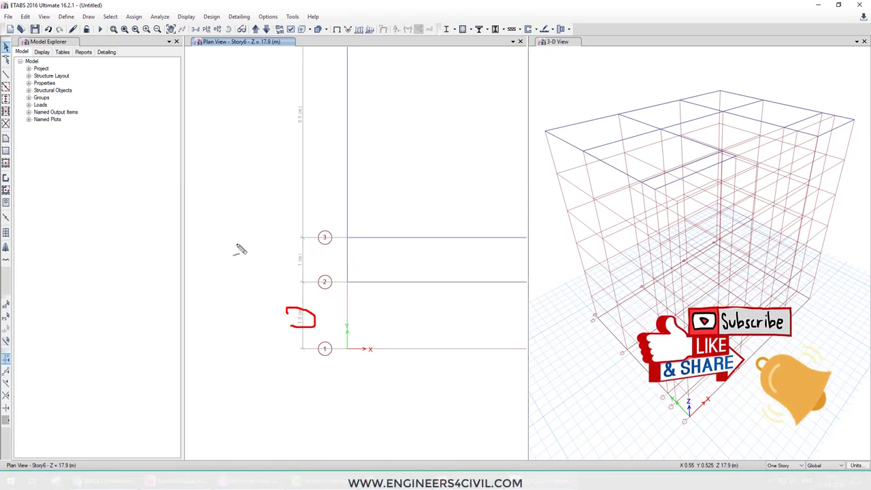
pyautogui.moveTo(238, 239); pyautogui.dragTo(262, 257)
pyautogui.moveTo(286, 224)
pyautogui.mouseDown()
pyautogui.moveTo(272, 235)
pyautogui.moveTo(294, 258)
pyautogui.mouseUp()
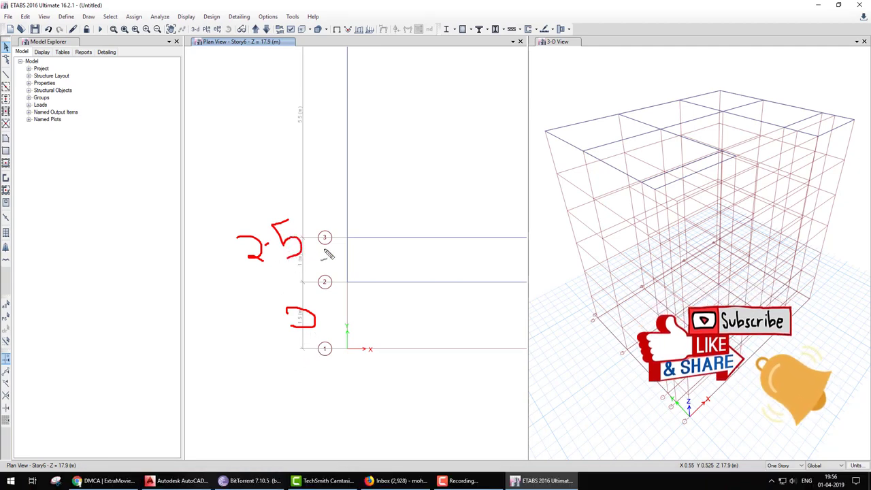
pyautogui.moveTo(295, 271); pyautogui.dragTo(318, 263)
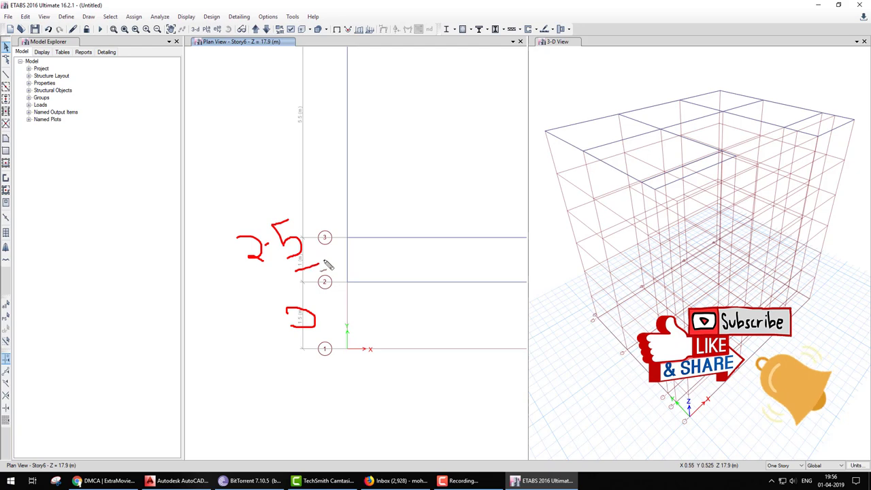
pyautogui.moveTo(350, 268); pyautogui.dragTo(368, 268)
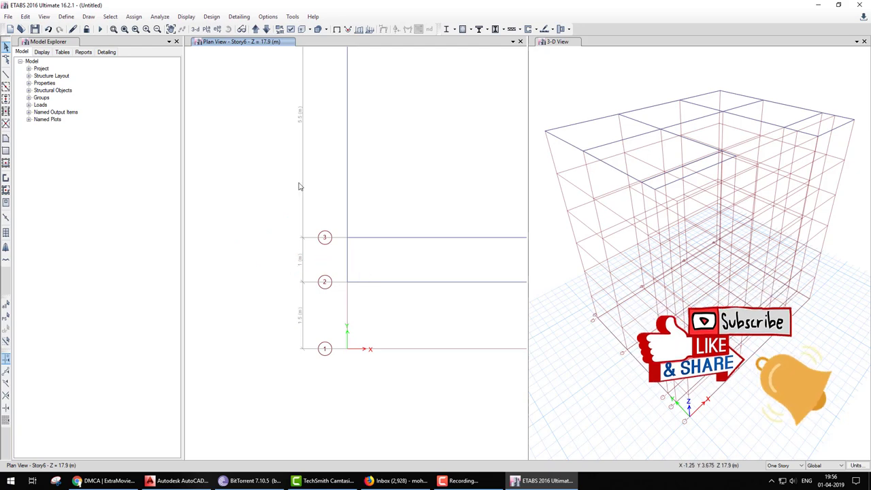
# - Change the Y ordinate of grid line 3 to 4 in the grid system data
pyautogui.rightClick(565, 144)
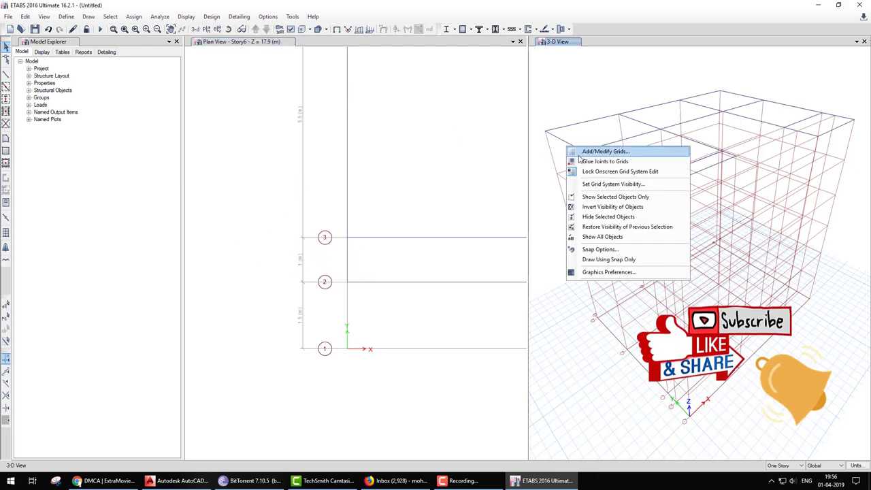
pyautogui.click(599, 151)
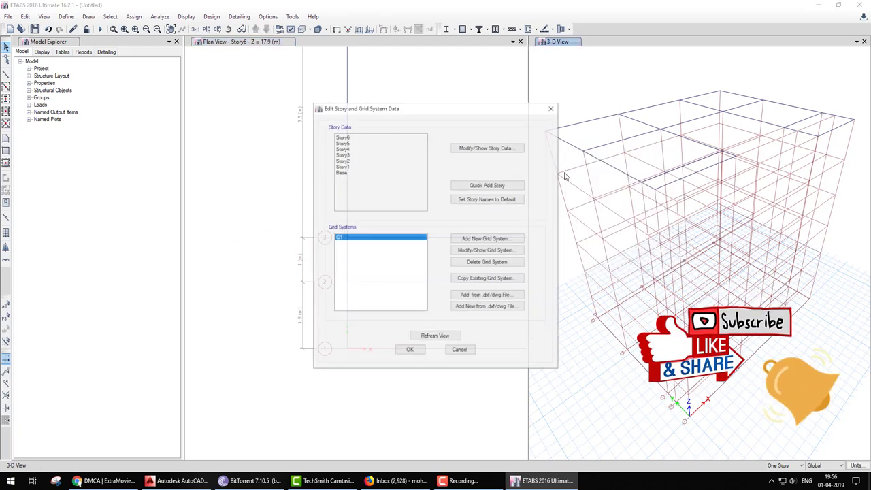
pyautogui.click(485, 251)
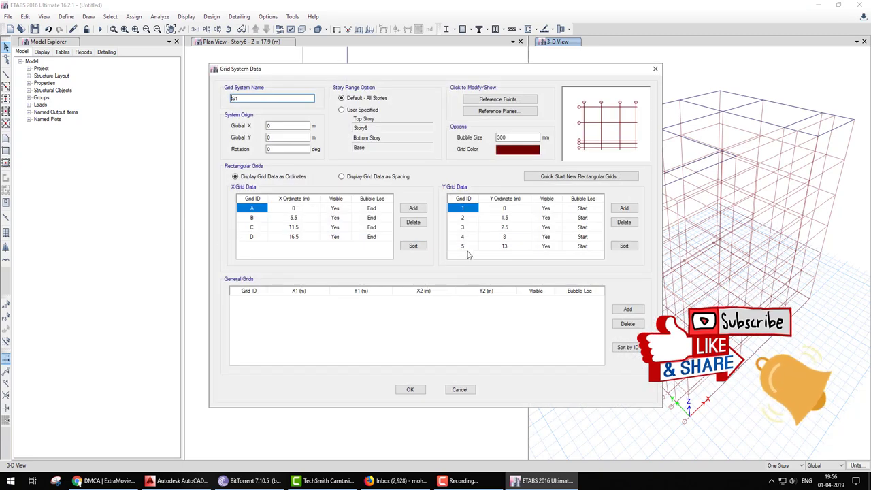
pyautogui.click(514, 226)
pyautogui.write('4')
pyautogui.click(409, 389)
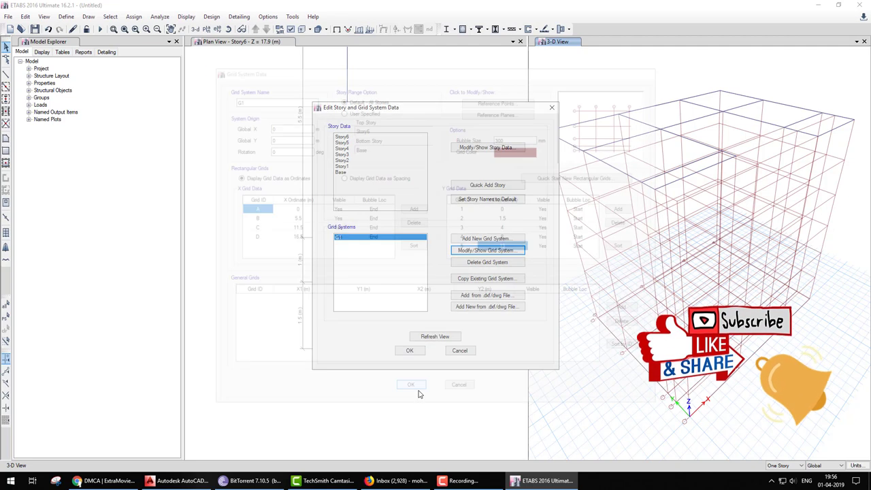
pyautogui.click(410, 353)
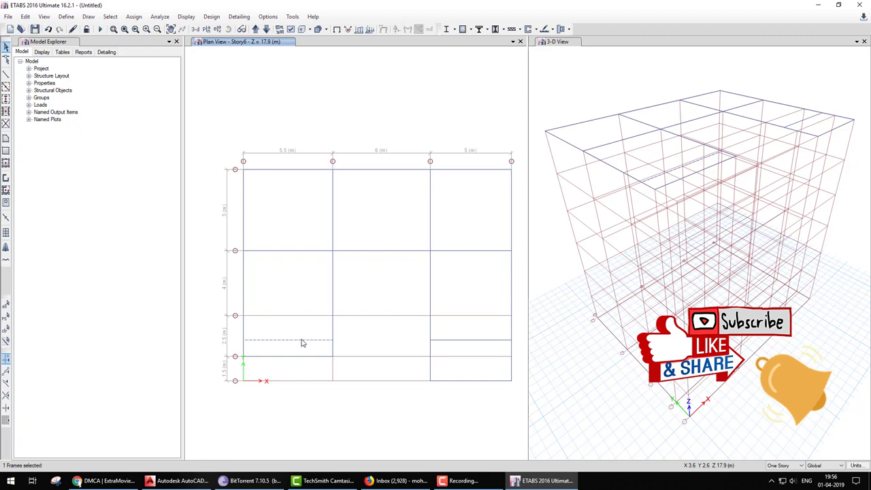
# - Select the leftover short beam in the left bay and compare it with the AutoCAD plan
pyautogui.click(462, 341)
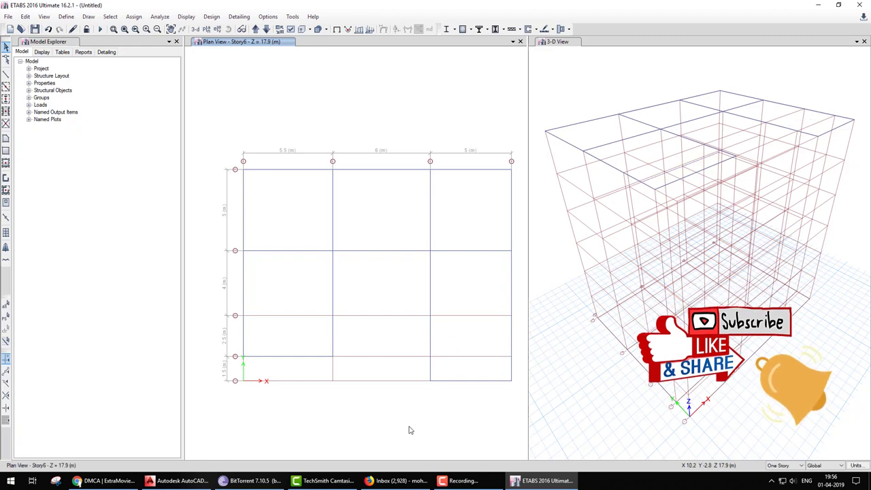
pyautogui.click(181, 481)
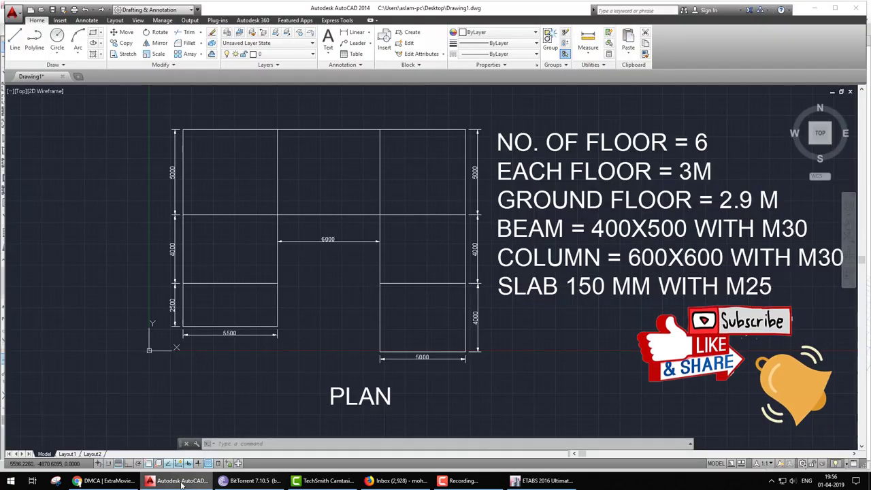
pyautogui.click(180, 481)
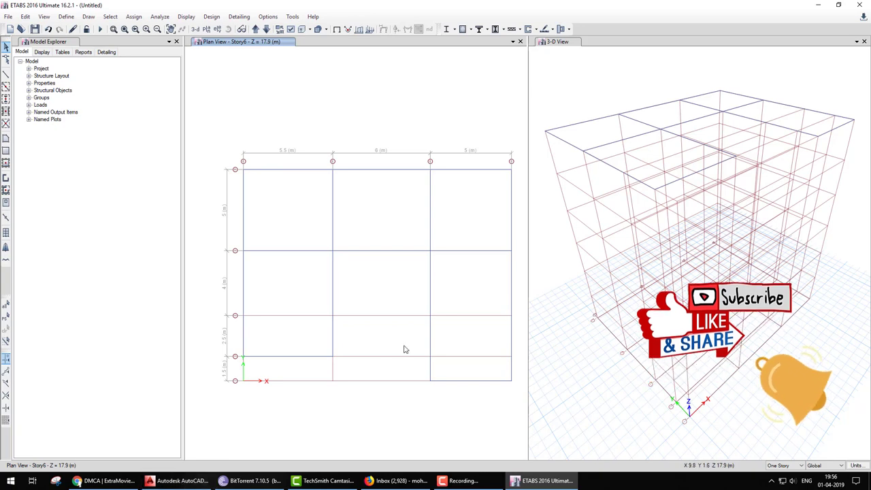
pyautogui.click(6, 86)
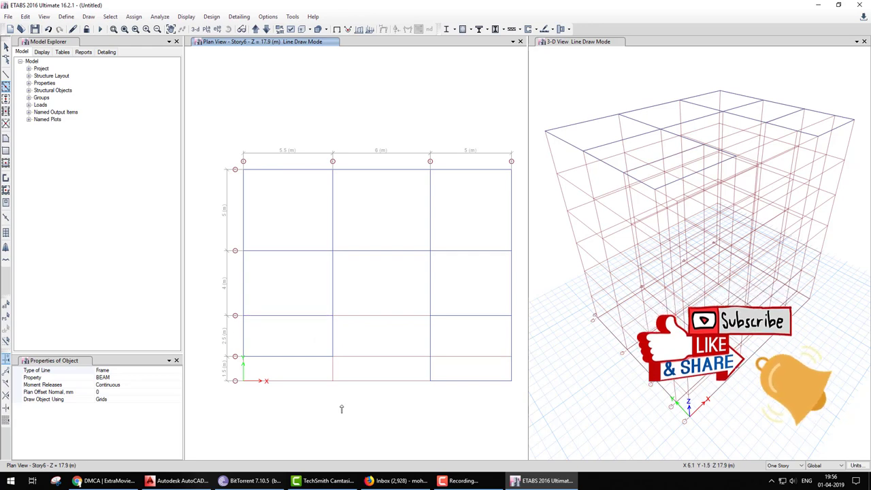
# - Mark the frame's top and side edges, then set new objects to apply to All Stories
pyautogui.press('Escape')
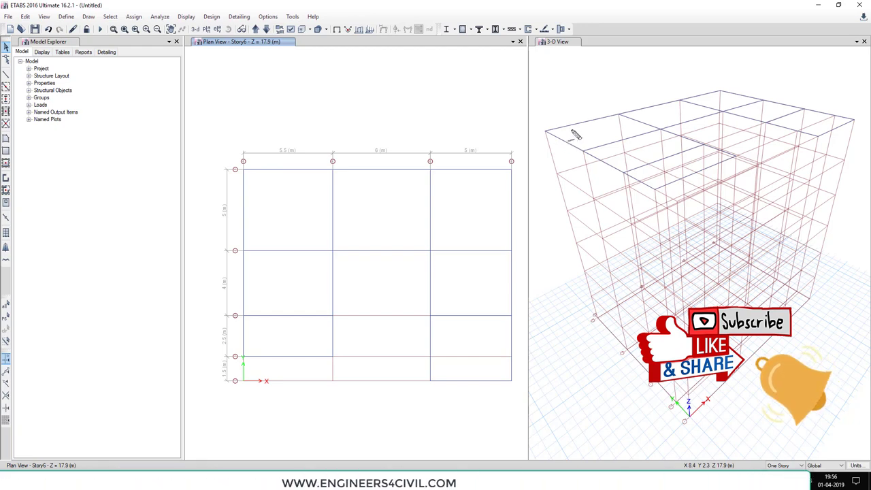
pyautogui.moveTo(572, 130); pyautogui.dragTo(620, 114)
pyautogui.moveTo(554, 144)
pyautogui.mouseDown()
pyautogui.moveTo(582, 241)
pyautogui.moveTo(592, 209)
pyautogui.moveTo(576, 256)
pyautogui.mouseUp()
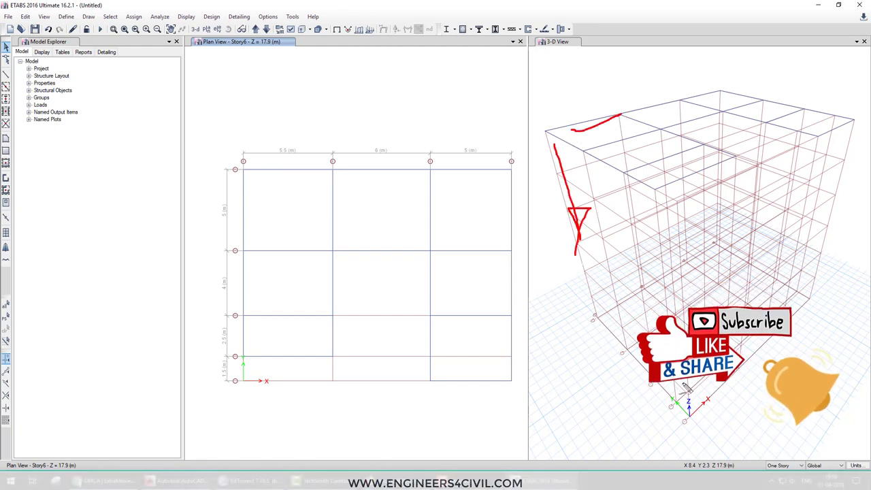
pyautogui.press('Escape')
pyautogui.click(791, 466)
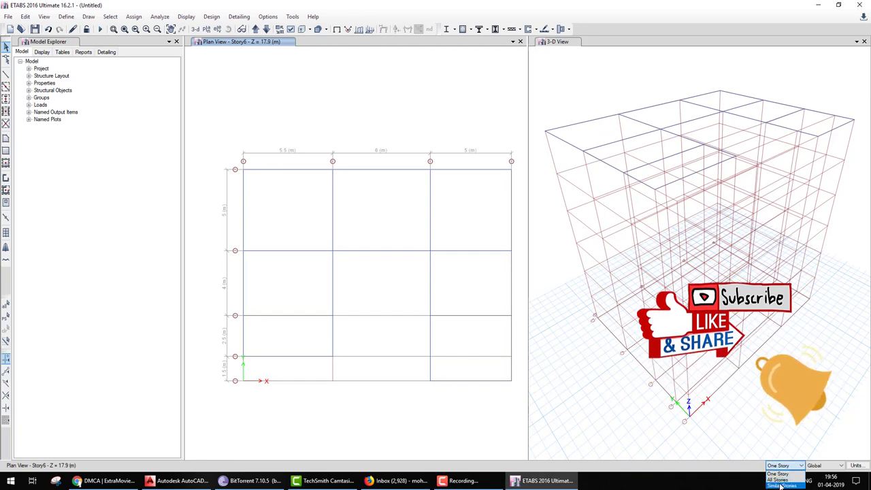
pyautogui.click(781, 478)
# - Draw BEAM members across the left, lower-left and right-hand bays
pyautogui.click(5, 89)
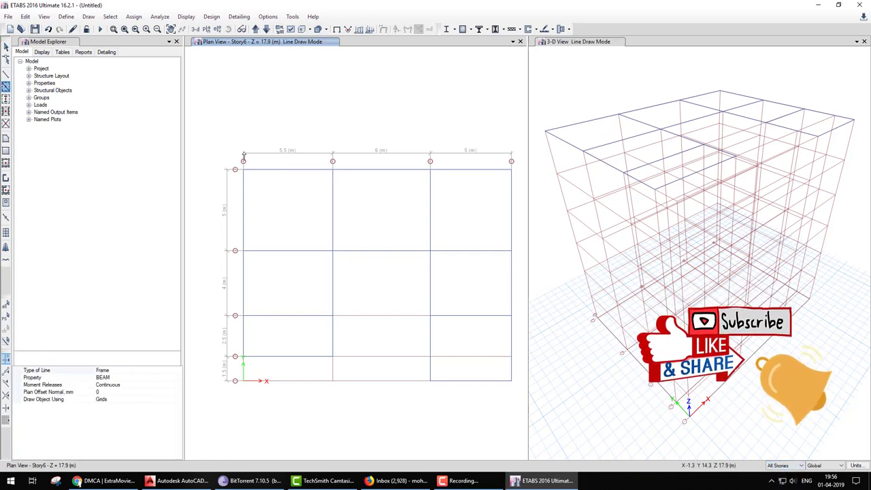
pyautogui.moveTo(220, 135); pyautogui.dragTo(516, 264)
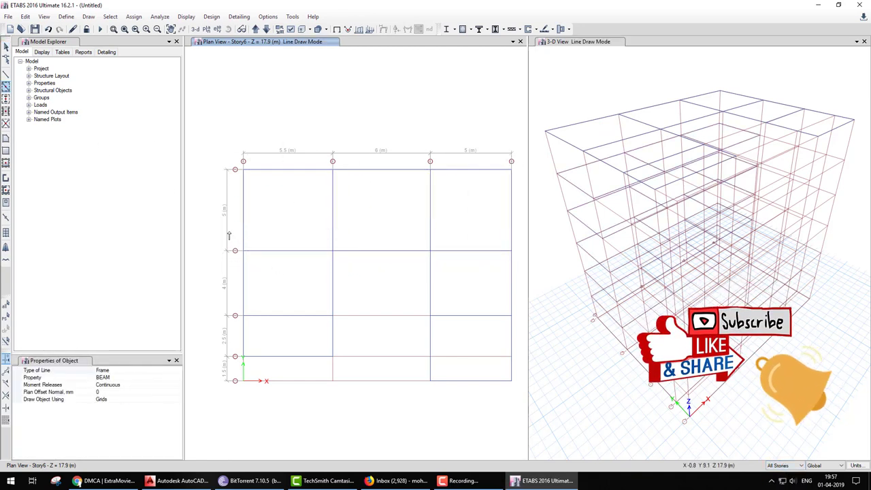
pyautogui.moveTo(339, 319); pyautogui.dragTo(339, 319)
pyautogui.moveTo(221, 295); pyautogui.dragTo(336, 374)
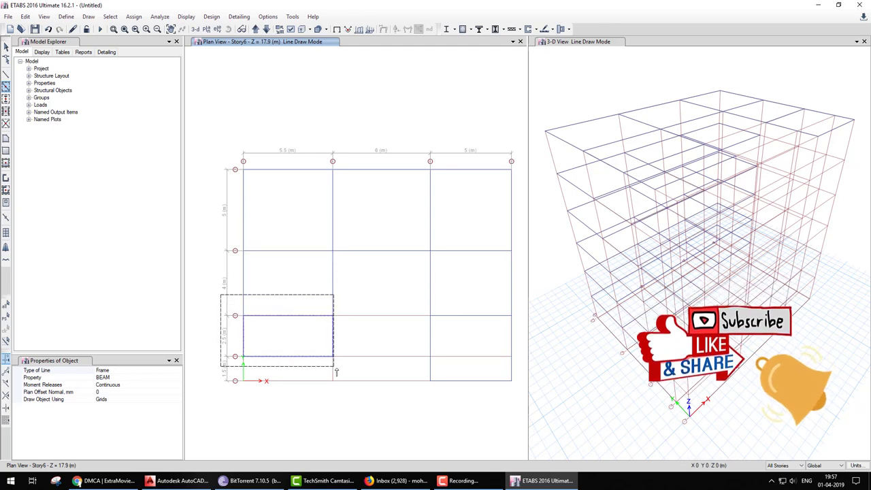
pyautogui.moveTo(532, 418); pyautogui.dragTo(532, 417)
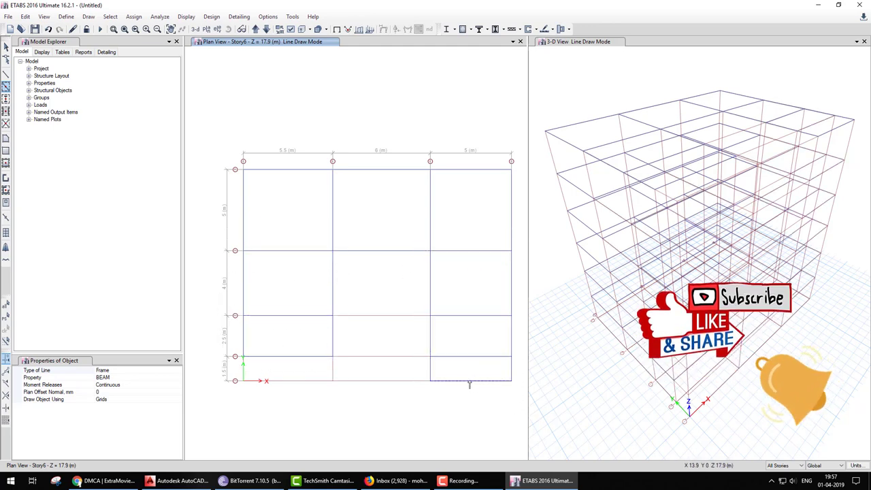
pyautogui.press('Escape')
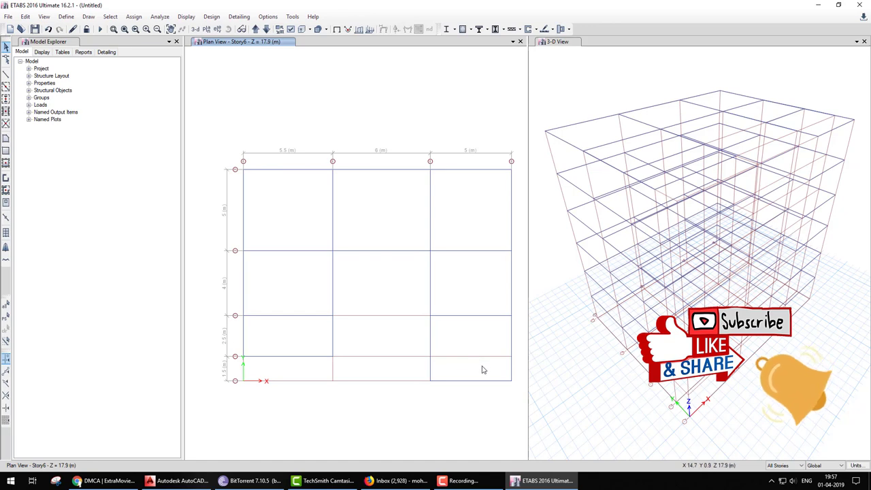
# - Place COLUMN members at the enclosed, lower-left, lower-middle and bottom-right grid intersections
pyautogui.click(5, 122)
pyautogui.click(134, 371)
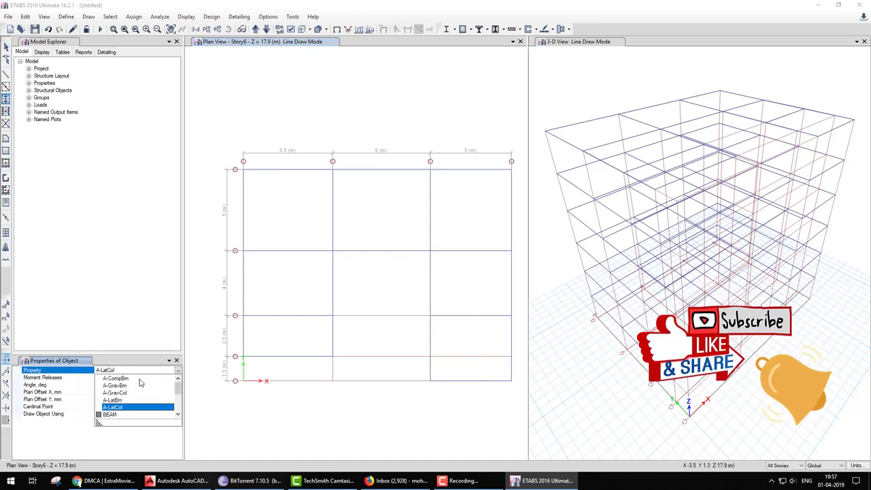
pyautogui.click(114, 414)
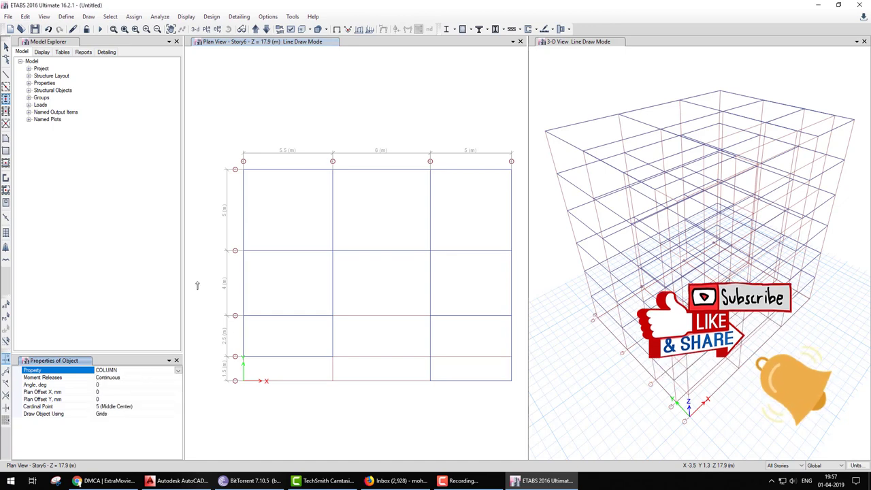
pyautogui.moveTo(225, 147); pyautogui.dragTo(521, 278)
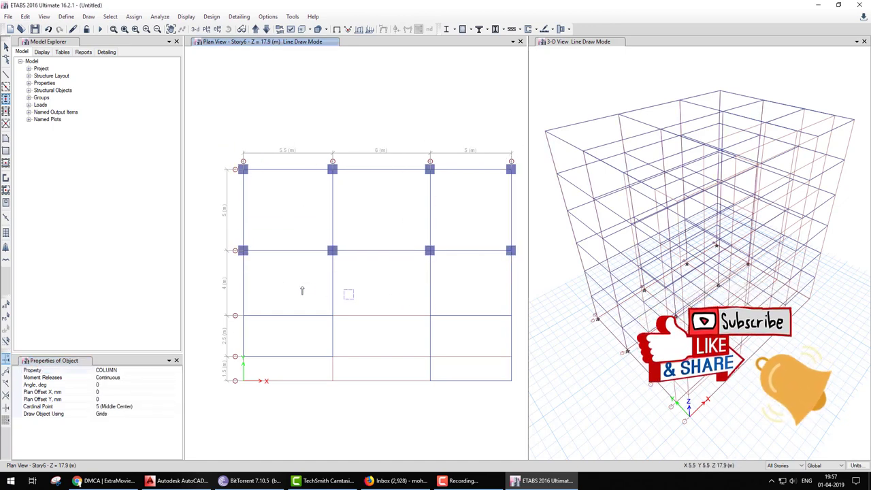
pyautogui.moveTo(227, 292); pyautogui.dragTo(253, 355)
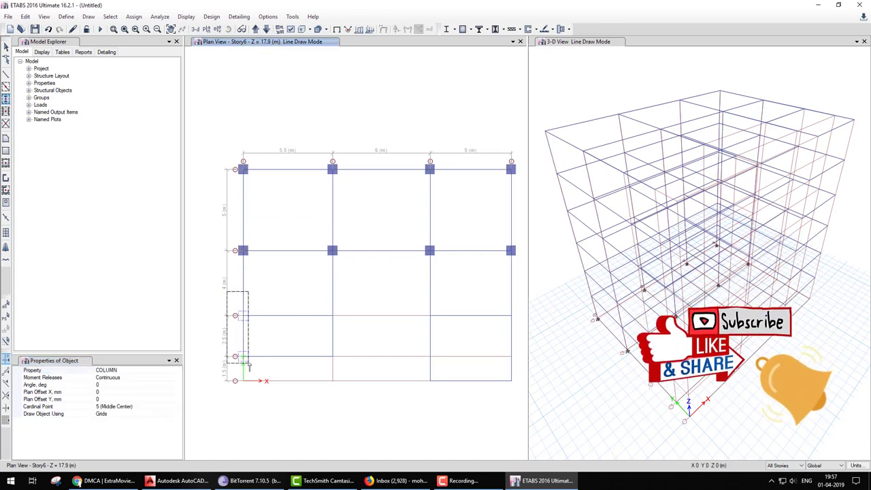
pyautogui.moveTo(417, 298); pyautogui.dragTo(437, 354)
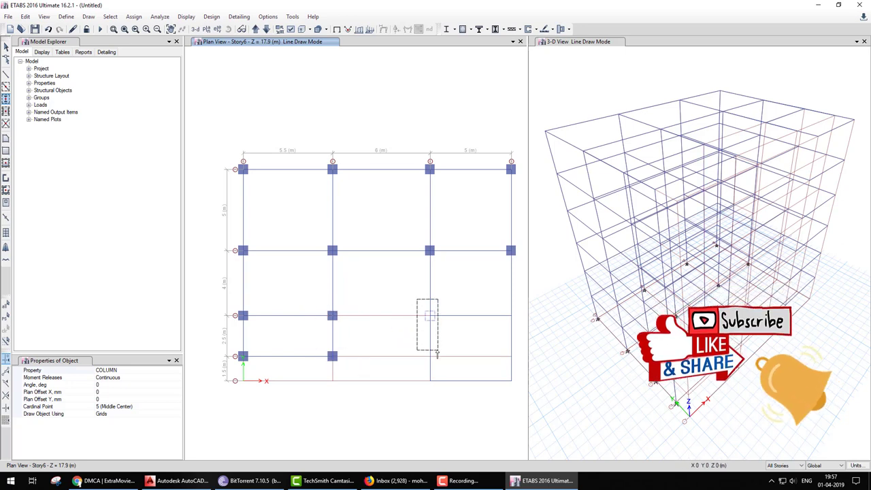
pyautogui.click(510, 381)
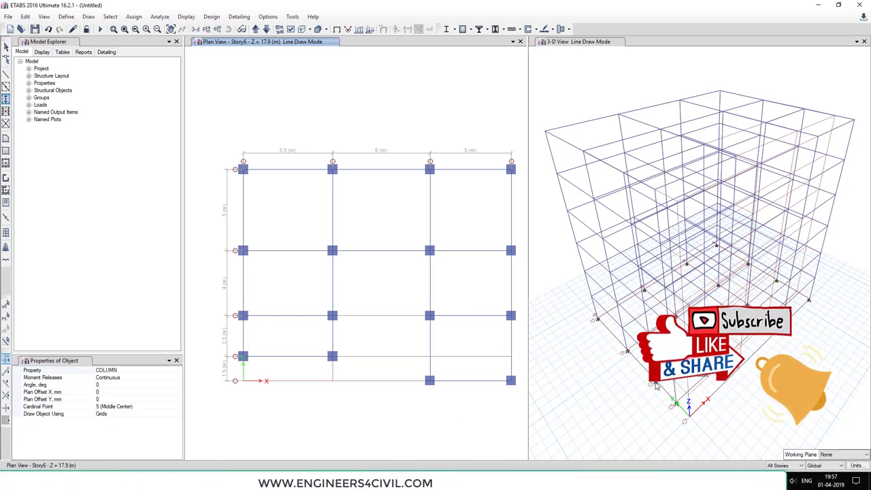
pyautogui.press('Escape')
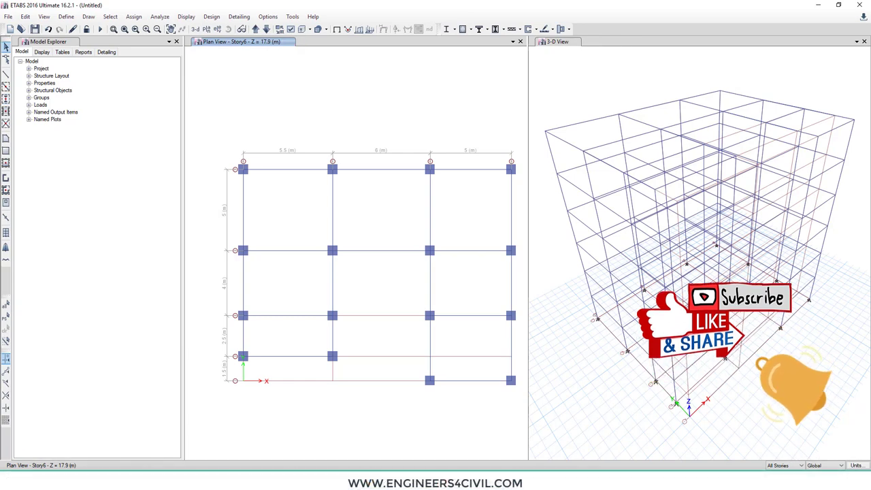
pyautogui.click(782, 466)
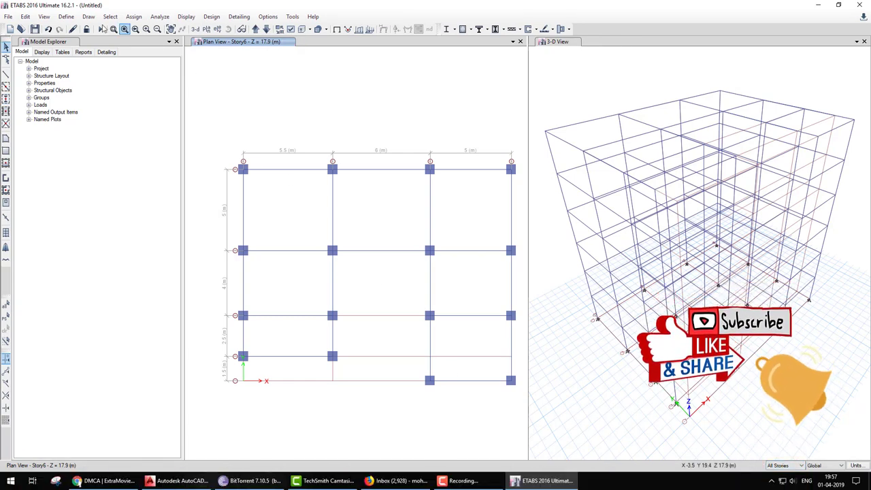
# - Start a new slab property named Slab150 using M25 concrete
pyautogui.click(66, 17)
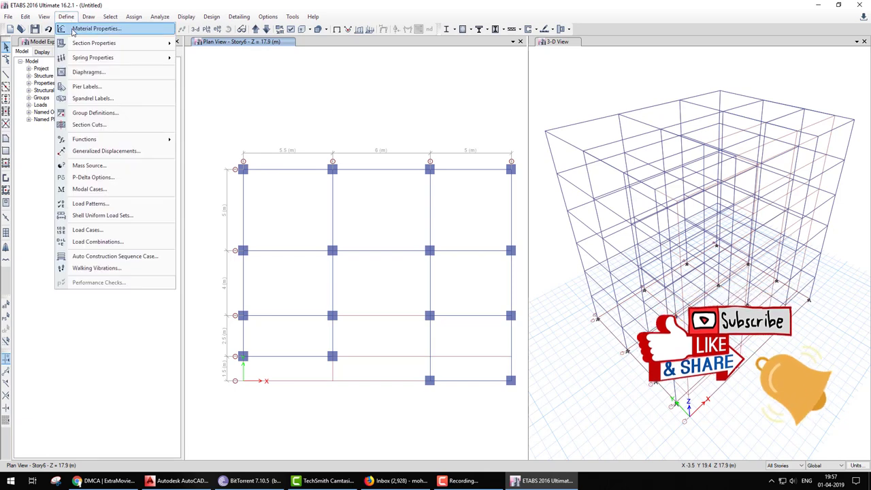
pyautogui.moveTo(94, 43)
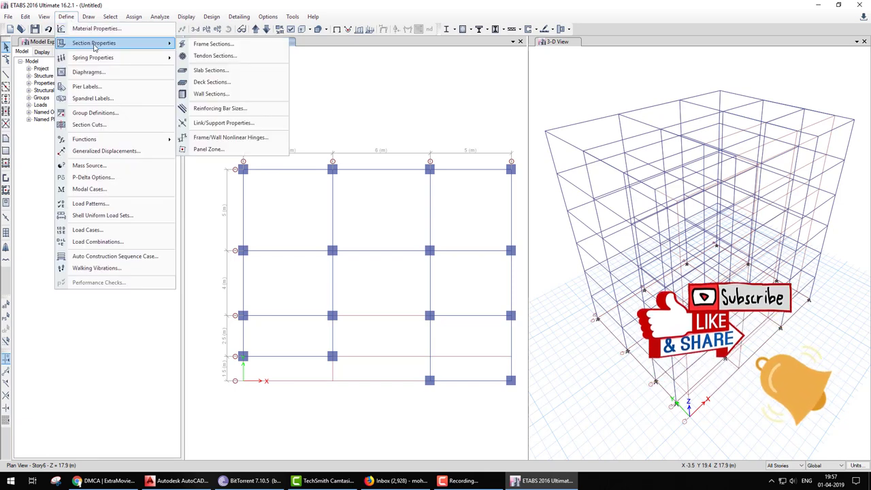
pyautogui.click(210, 70)
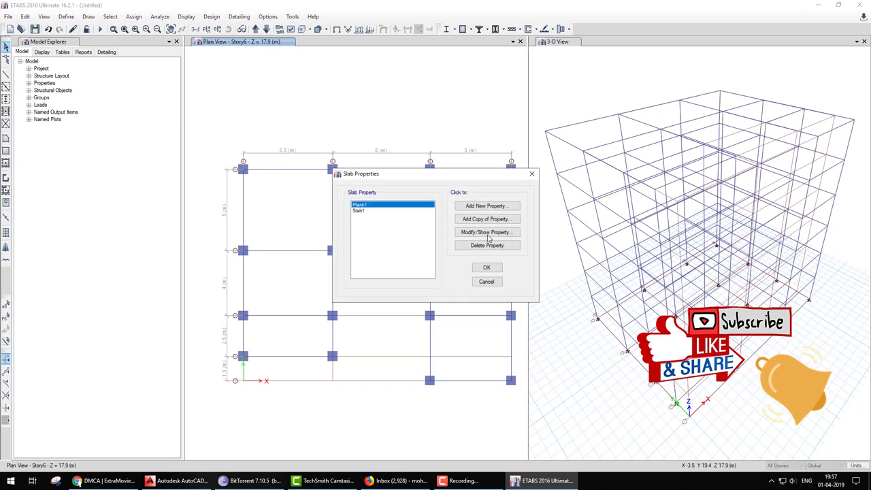
pyautogui.click(493, 211)
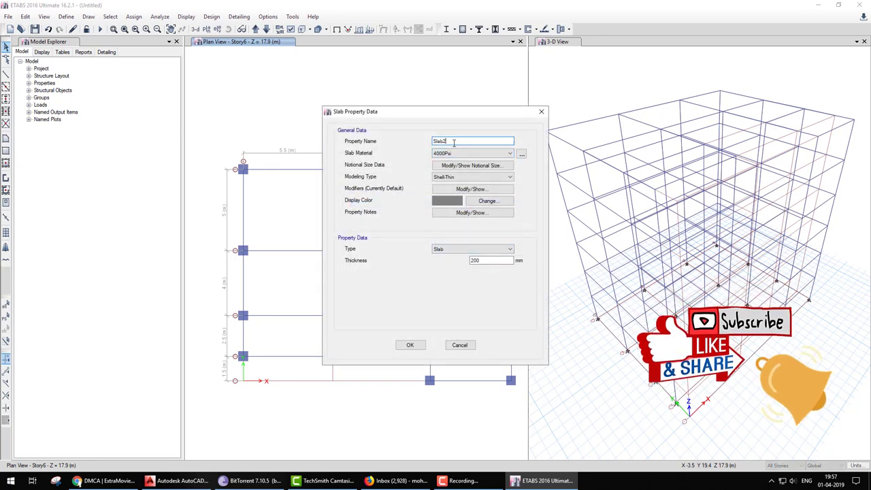
pyautogui.write('50')
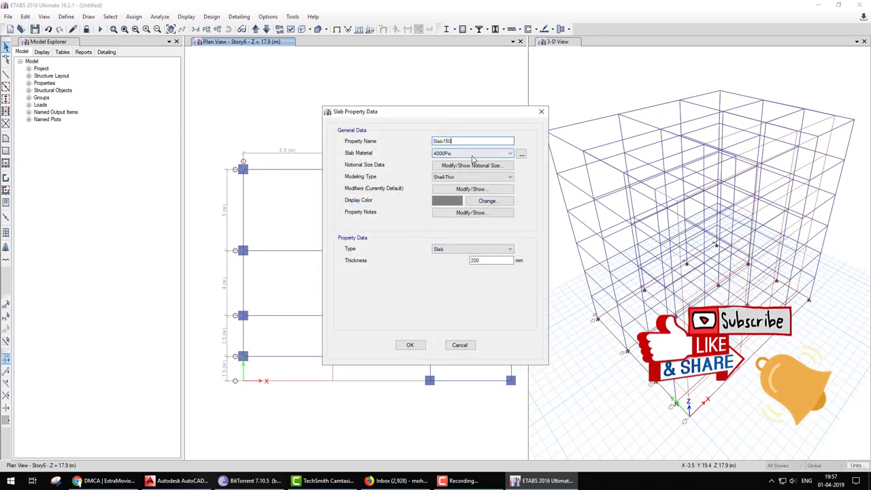
pyautogui.click(455, 153)
pyautogui.click(440, 193)
# - Set the Slab150 thickness to 150 mm, choose its modeling type, and confirm
pyautogui.moveTo(506, 260); pyautogui.dragTo(363, 264)
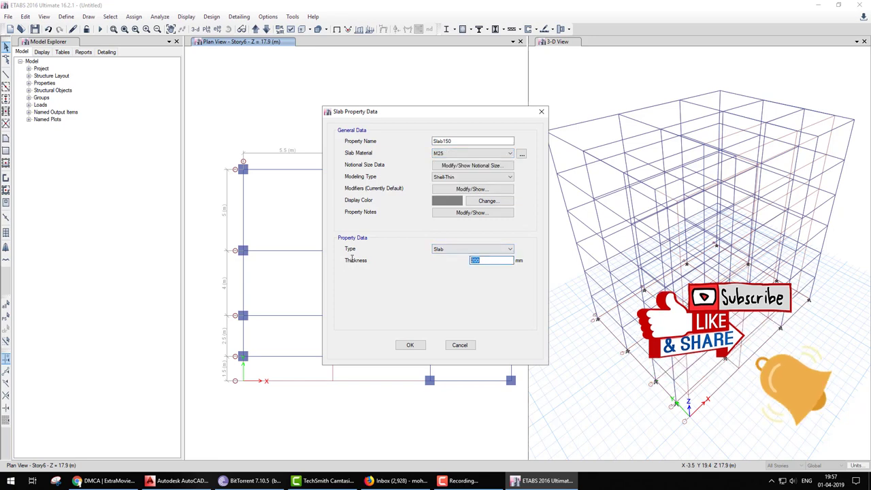
pyautogui.write('150')
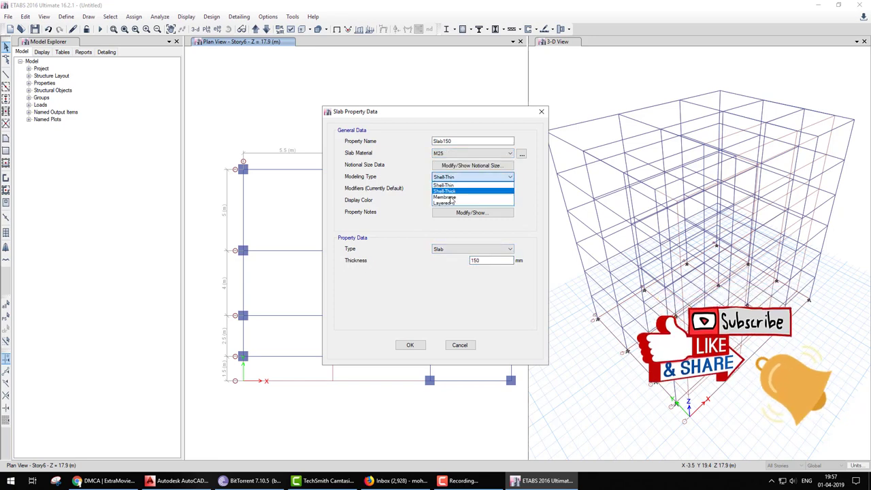
pyautogui.click(451, 203)
pyautogui.click(457, 177)
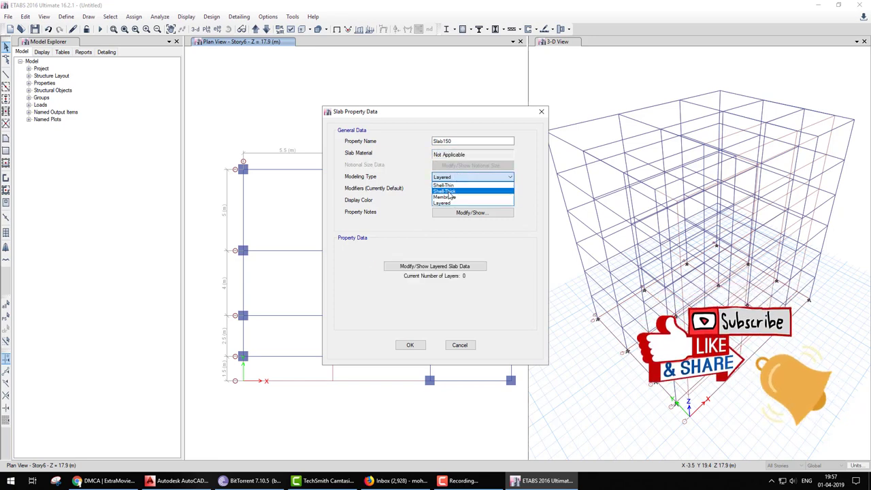
pyautogui.click(445, 196)
pyautogui.click(410, 344)
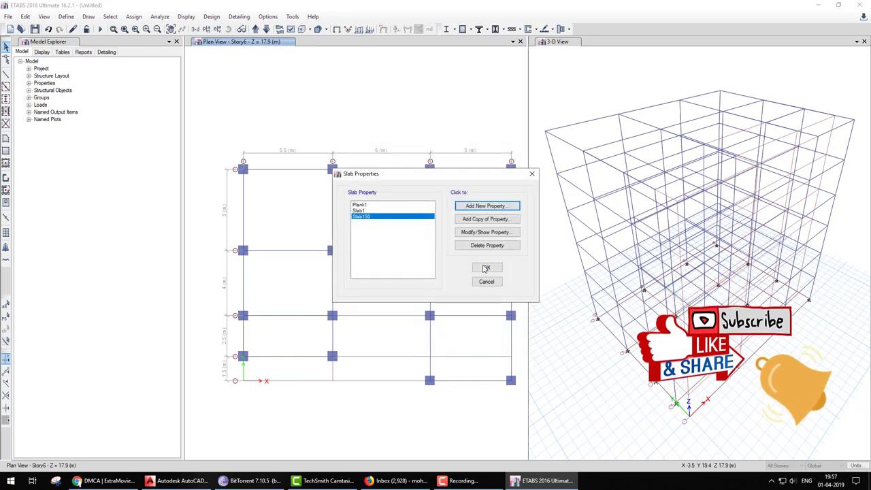
pyautogui.click(432, 266)
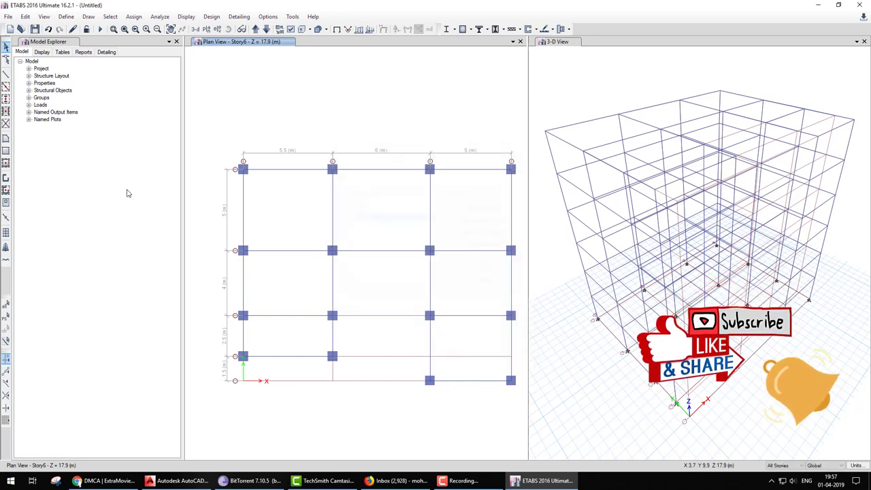
# - Quick-draw Slab150 floors in the top-left, top-middle, top-right, middle-right, middle-left and lower-left bays
pyautogui.click(5, 164)
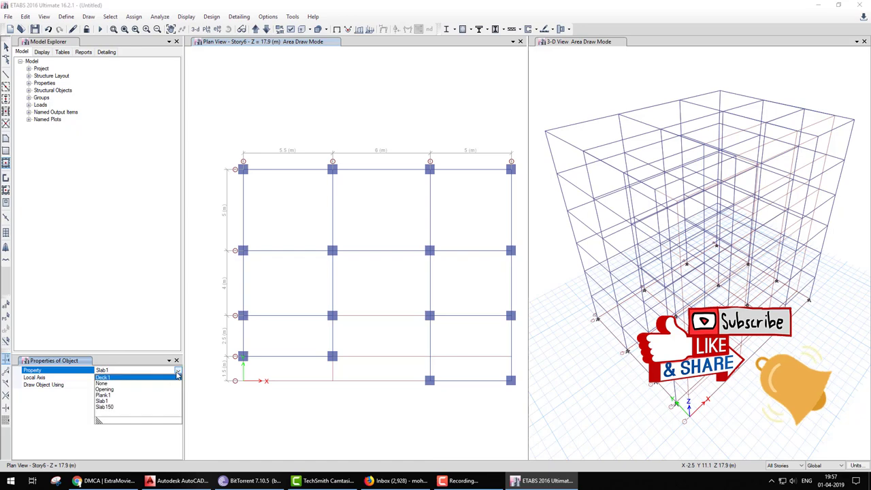
pyautogui.click(104, 406)
pyautogui.click(286, 214)
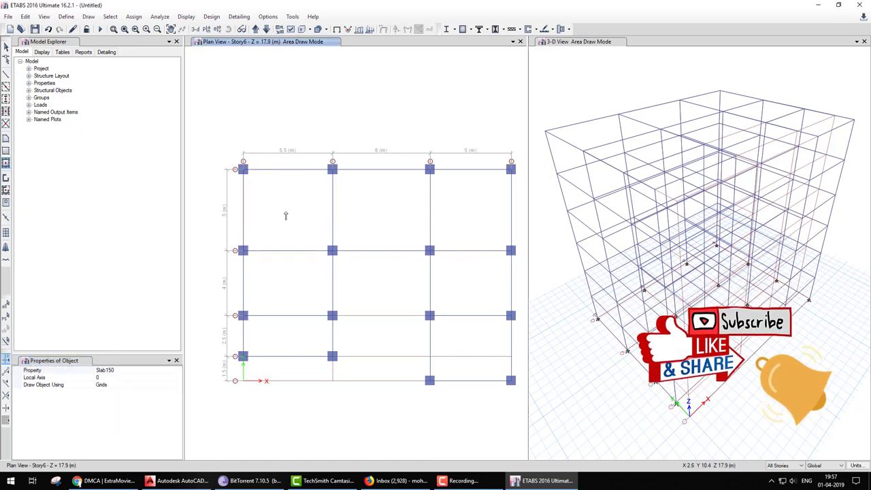
pyautogui.click(398, 208)
pyautogui.click(459, 204)
pyautogui.click(456, 272)
pyautogui.click(287, 283)
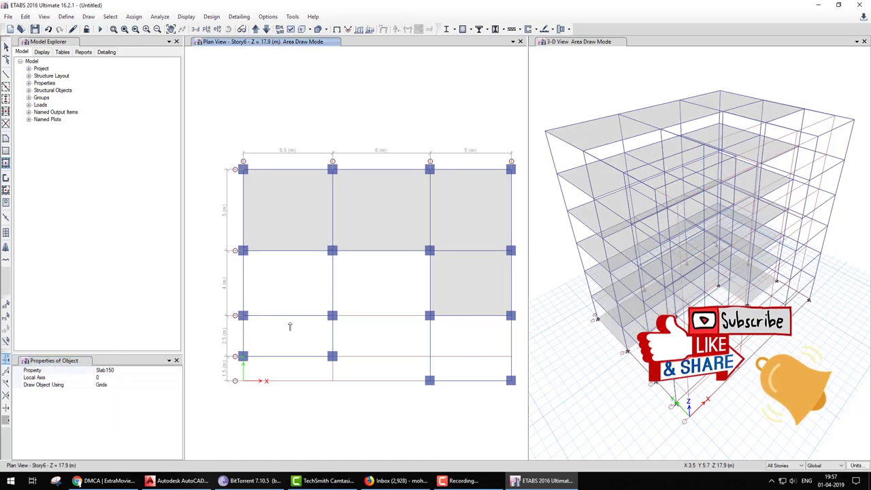
pyautogui.click(287, 336)
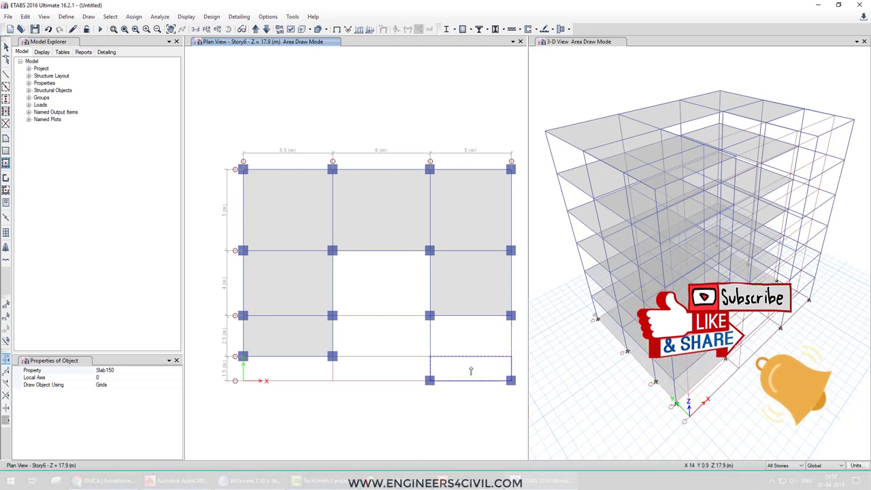
# - Draw a rectangular Slab150 floor over the lower-right bay, then finish slab drawing
pyautogui.click(5, 150)
pyautogui.moveTo(430, 315); pyautogui.dragTo(465, 349)
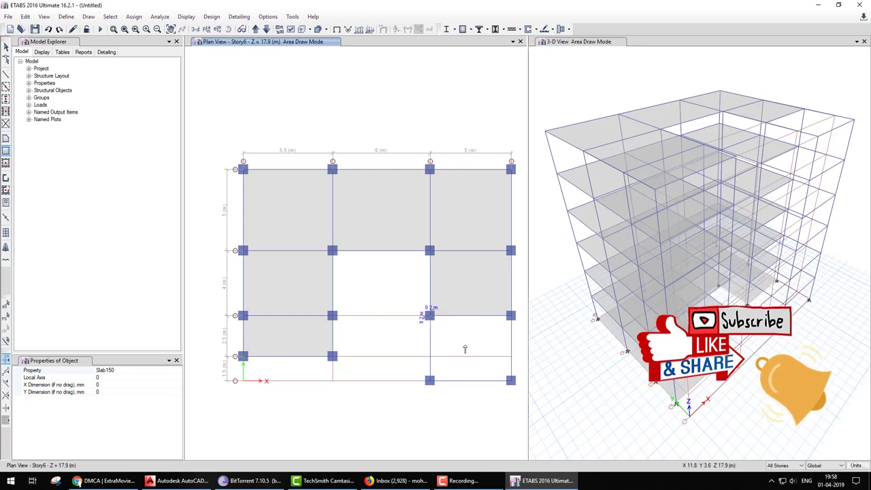
pyautogui.moveTo(510, 382); pyautogui.dragTo(511, 380)
pyautogui.press('Escape')
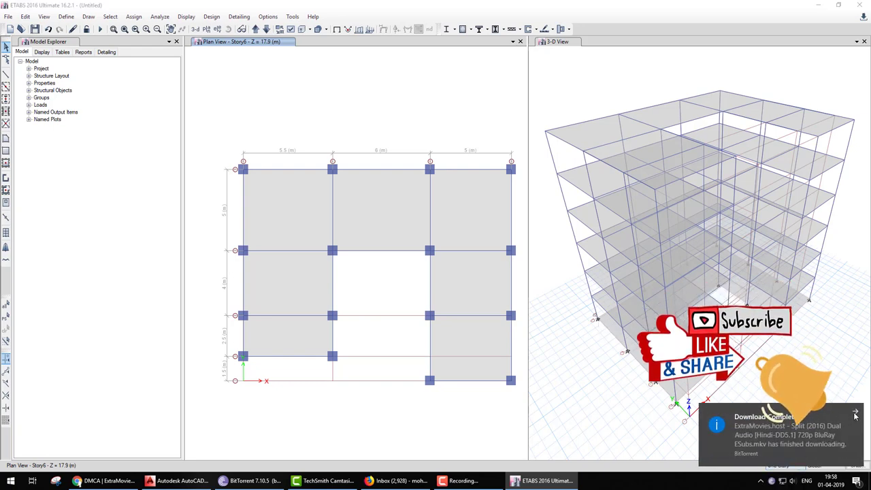
pyautogui.click(855, 414)
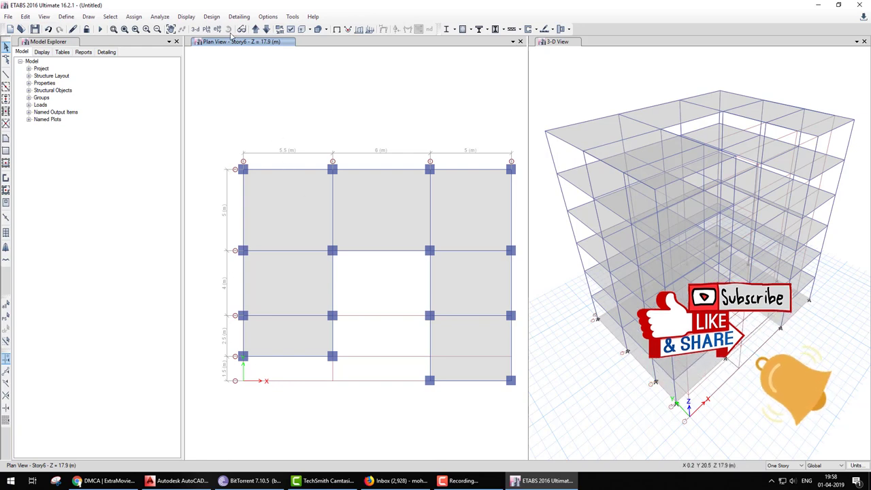
pyautogui.click(206, 28)
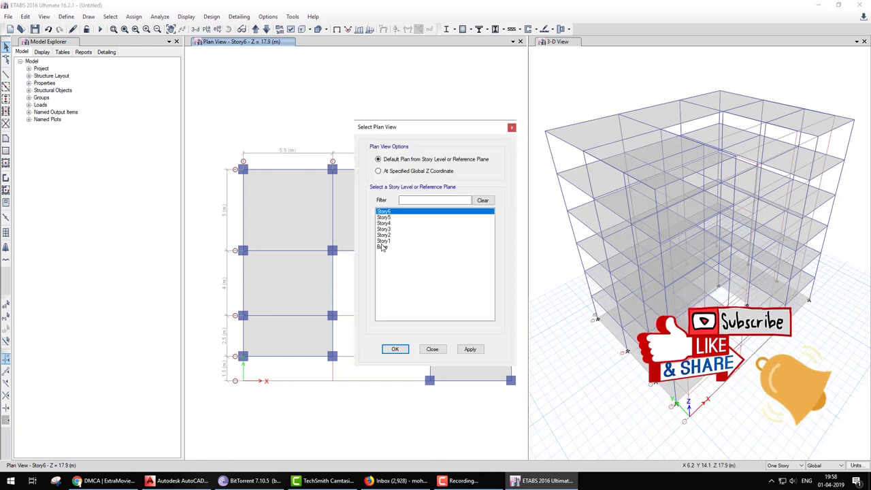
# - Assign joint restraints to all 16 window-selected Base joints, then show Story6 again
pyautogui.click(395, 349)
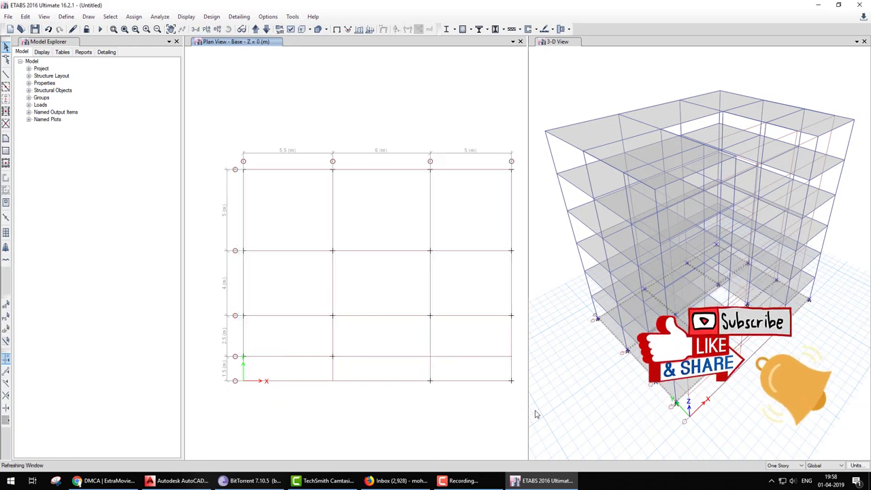
pyautogui.moveTo(504, 404); pyautogui.dragTo(521, 412)
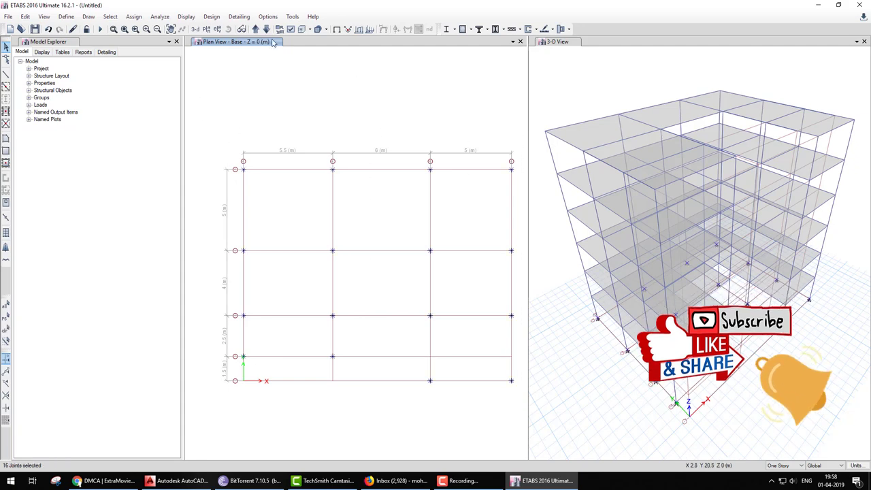
pyautogui.click(133, 16)
pyautogui.moveTo(146, 29)
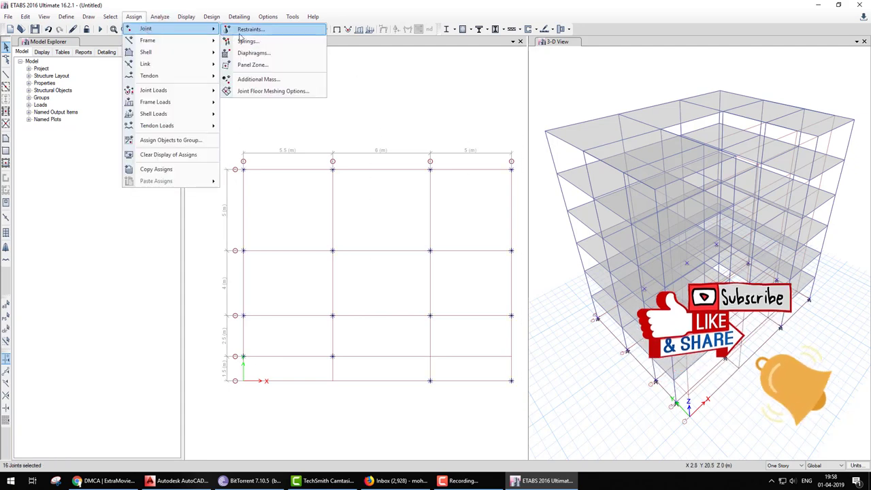
pyautogui.click(228, 29)
pyautogui.click(400, 293)
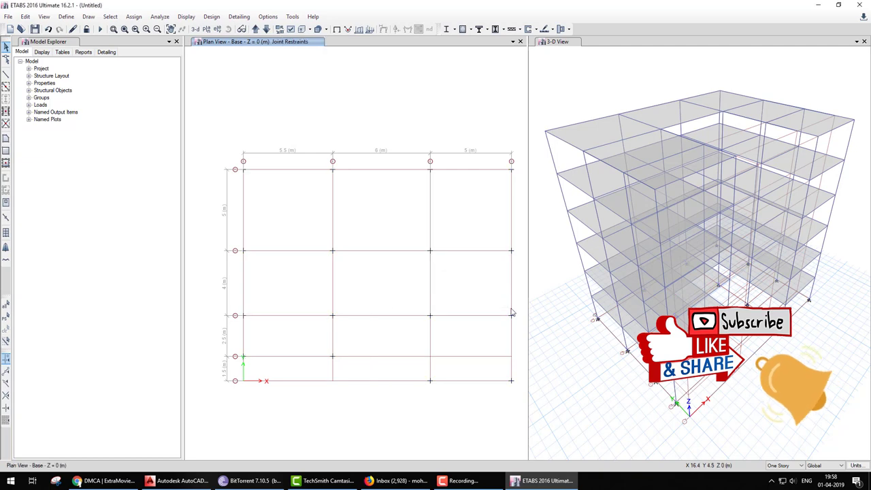
pyautogui.click(207, 29)
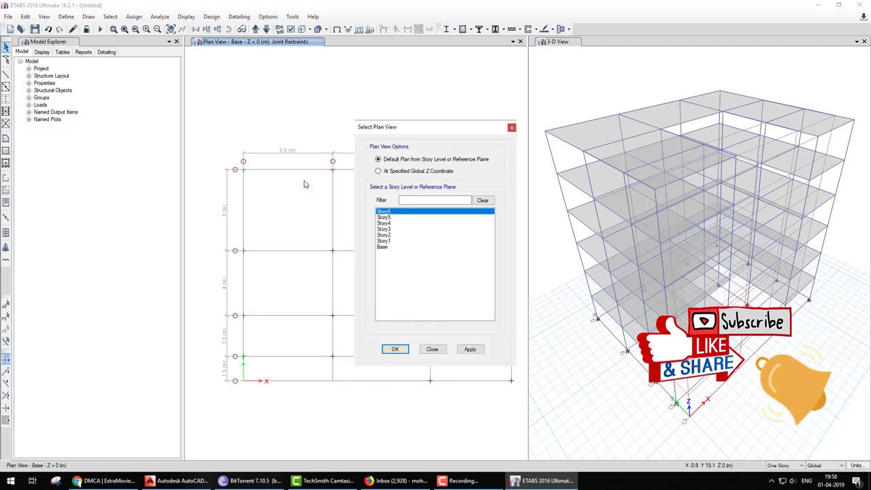
pyautogui.click(406, 348)
pyautogui.click(576, 90)
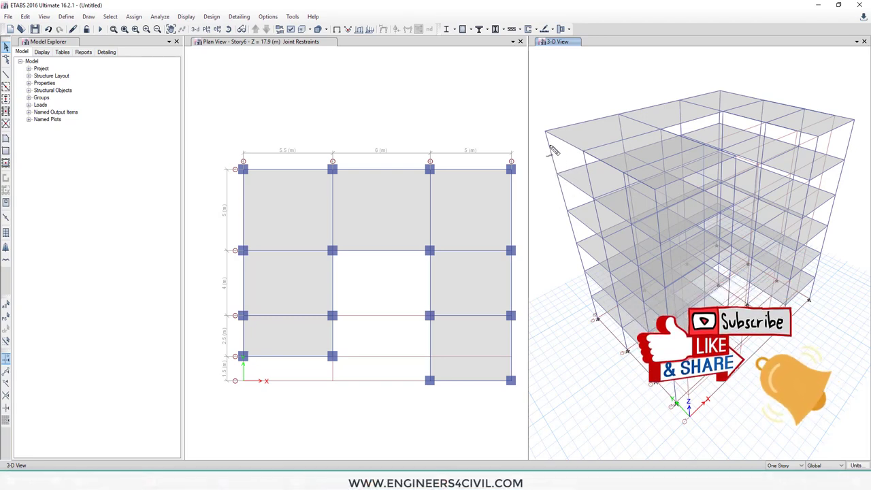
pyautogui.moveTo(548, 141); pyautogui.dragTo(583, 159)
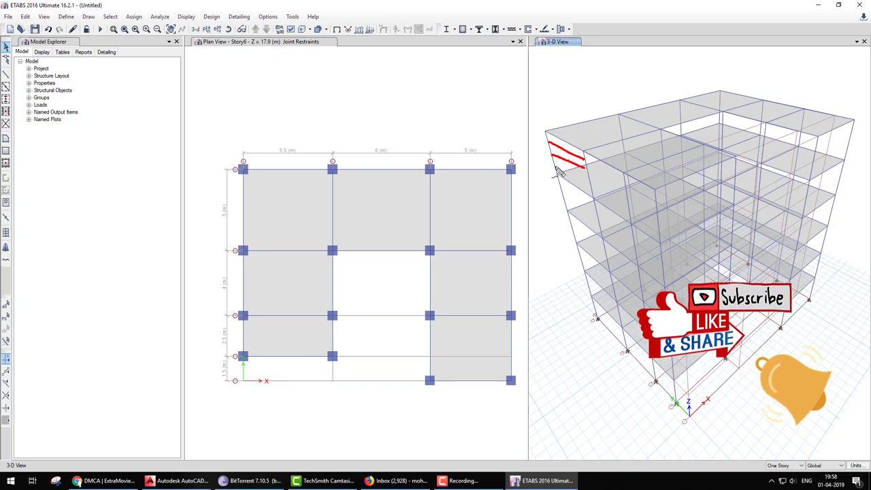
pyautogui.moveTo(552, 163); pyautogui.dragTo(579, 173)
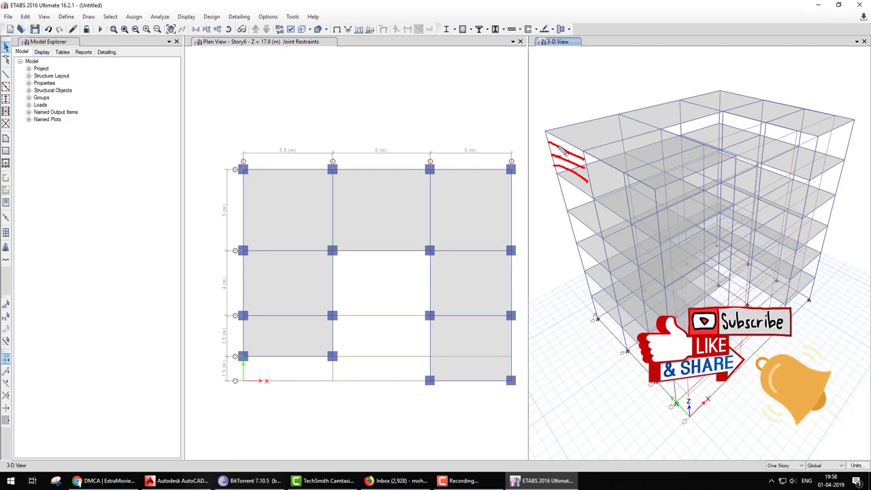
pyautogui.moveTo(558, 145); pyautogui.dragTo(589, 158)
pyautogui.moveTo(562, 150); pyautogui.dragTo(567, 161)
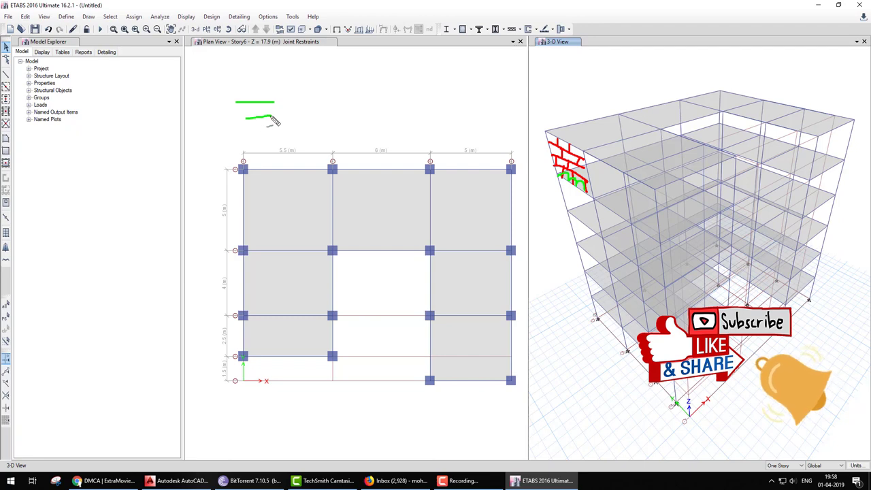
pyautogui.moveTo(281, 107); pyautogui.dragTo(298, 105)
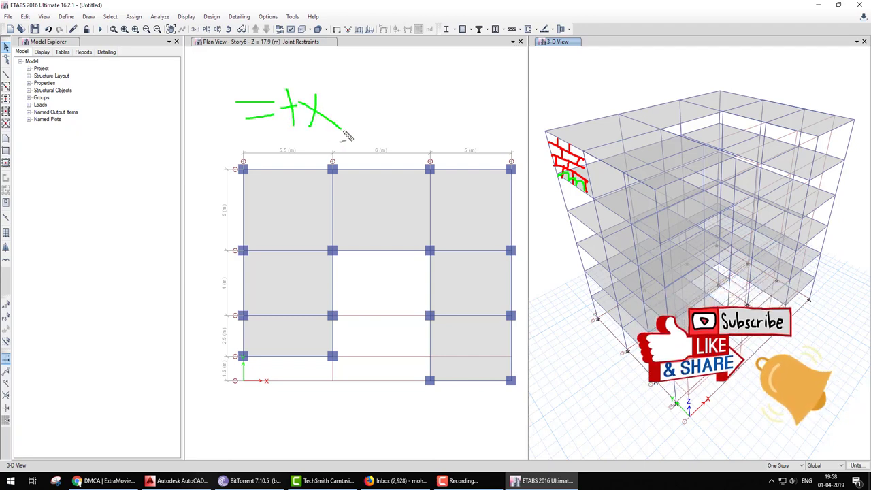
pyautogui.moveTo(403, 93)
pyautogui.mouseDown()
pyautogui.moveTo(383, 131)
pyautogui.moveTo(420, 131)
pyautogui.mouseUp()
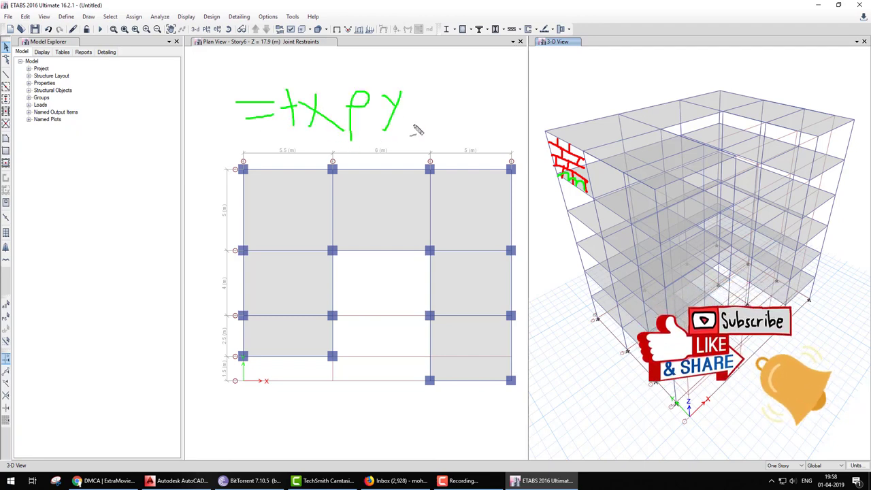
pyautogui.moveTo(439, 96); pyautogui.dragTo(460, 130)
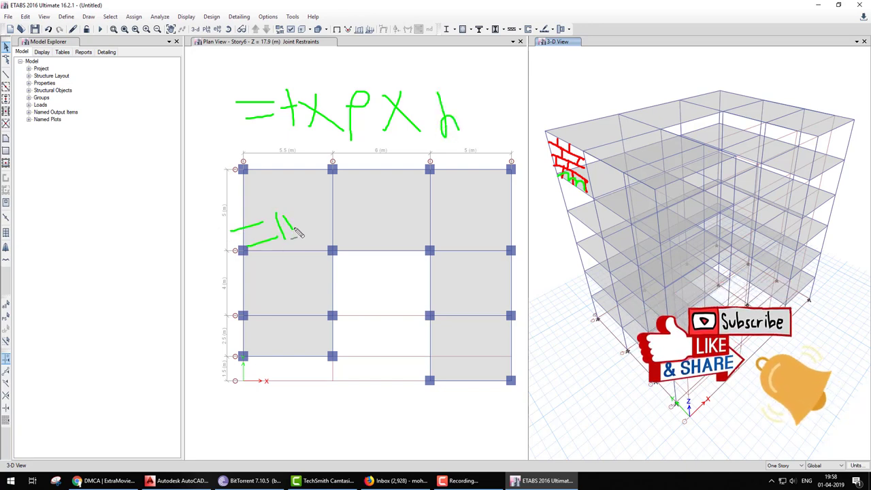
pyautogui.moveTo(310, 199); pyautogui.dragTo(312, 227)
pyautogui.moveTo(322, 196); pyautogui.dragTo(334, 212)
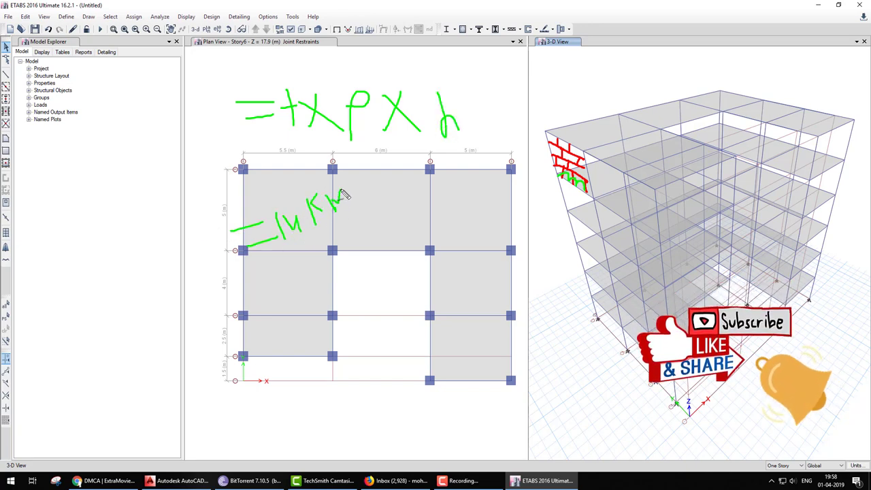
pyautogui.press('Escape')
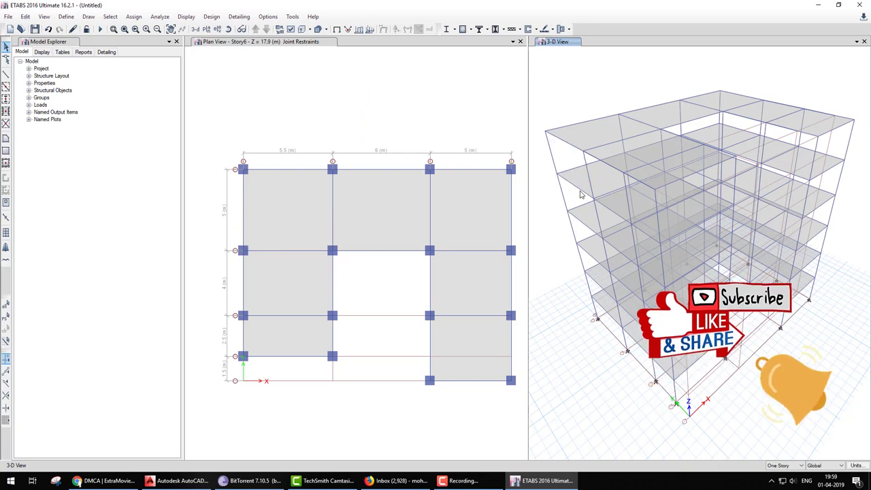
# - Turn off floor display in the view's Display Options
pyautogui.click(618, 302)
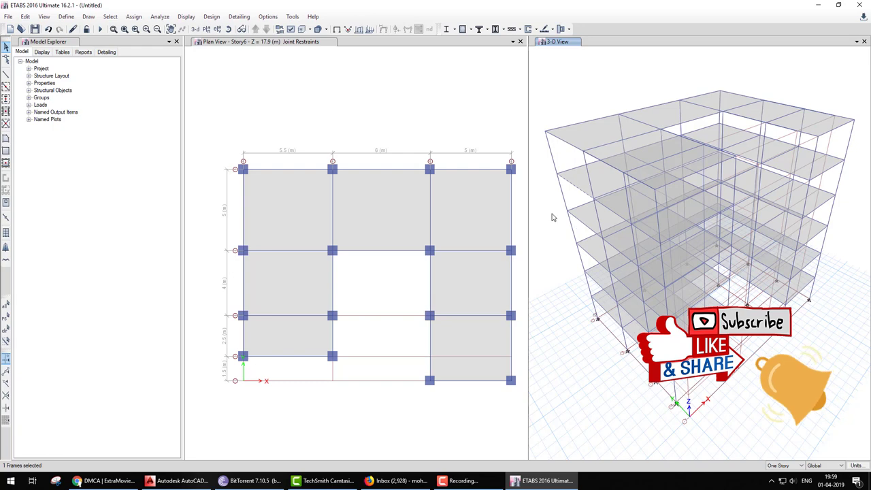
pyautogui.click(290, 30)
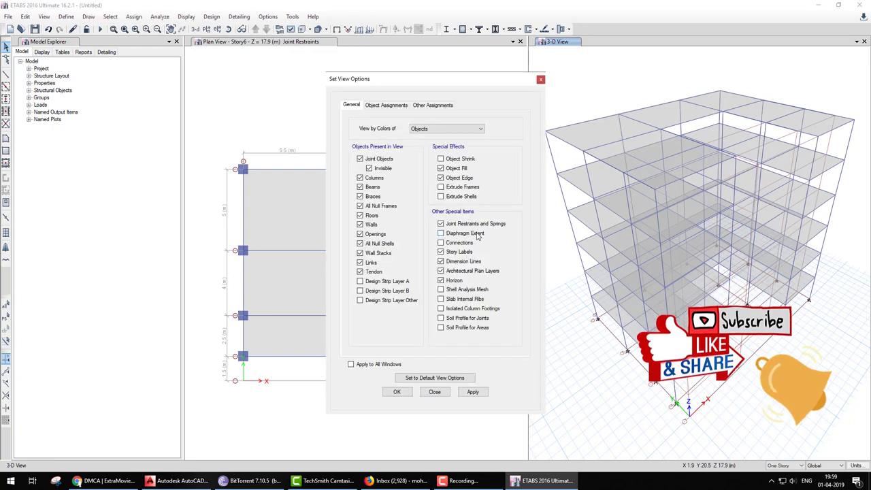
pyautogui.click(374, 216)
pyautogui.click(473, 392)
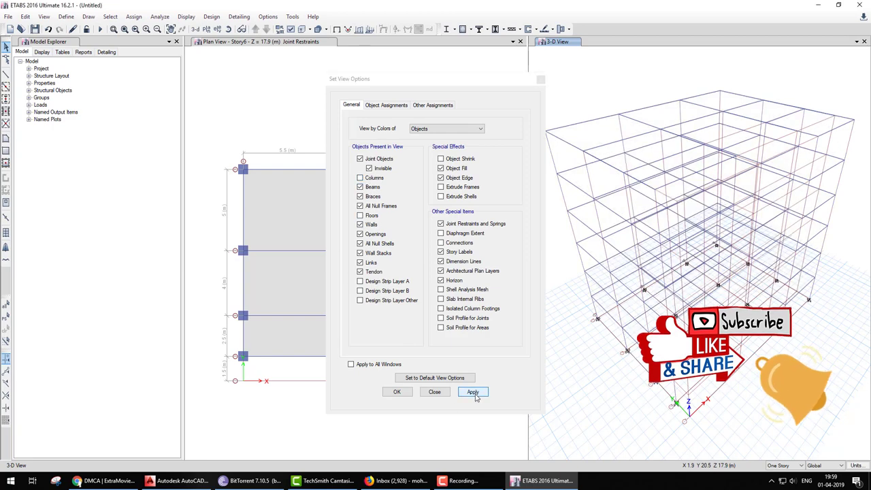
pyautogui.click(434, 391)
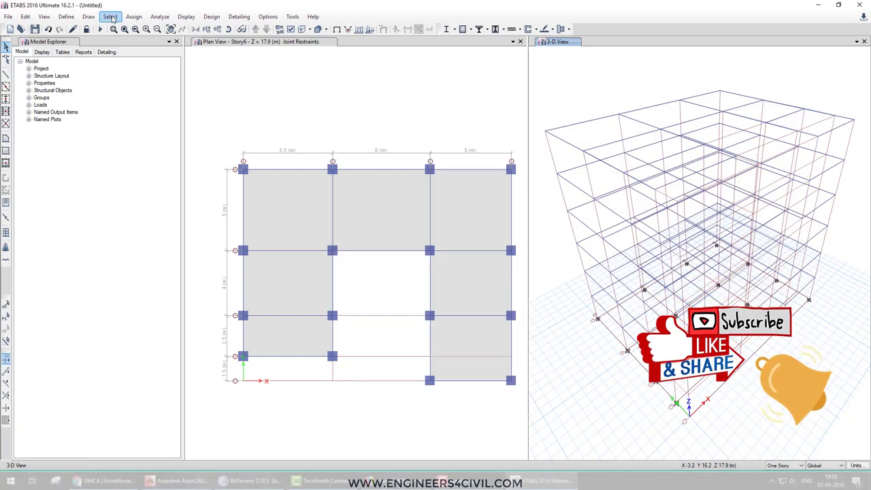
# - Select all beams by object type, then start deselecting the top-floor roof beams
pyautogui.click(111, 16)
pyautogui.moveTo(125, 29)
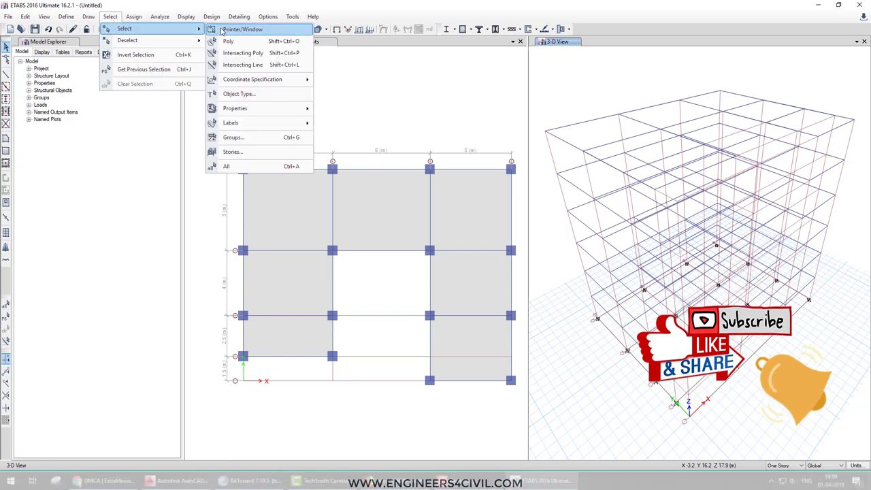
pyautogui.click(237, 93)
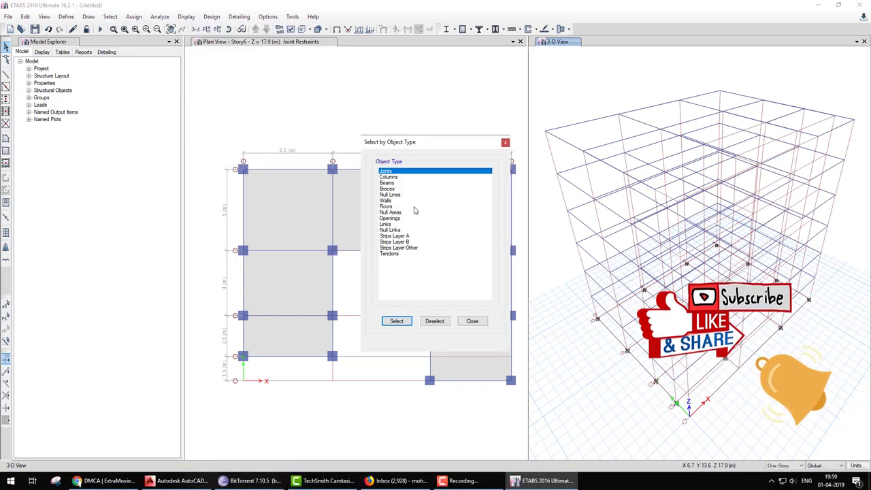
pyautogui.click(389, 183)
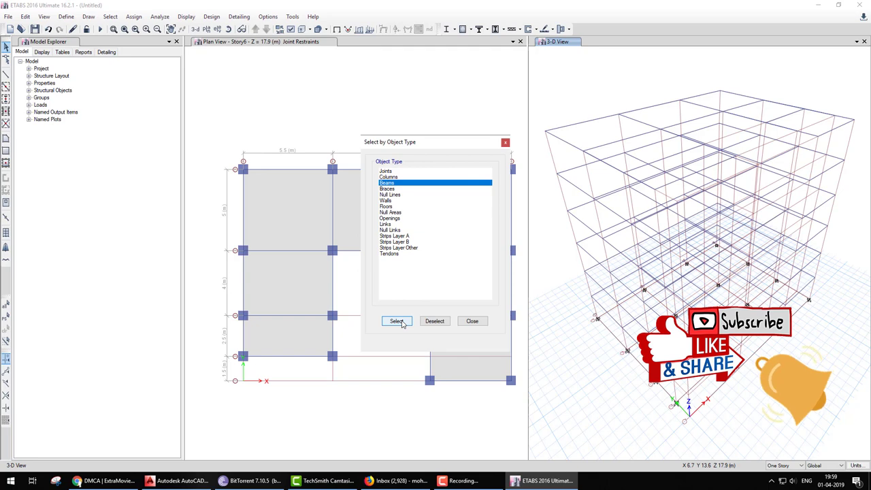
pyautogui.click(396, 321)
pyautogui.click(472, 322)
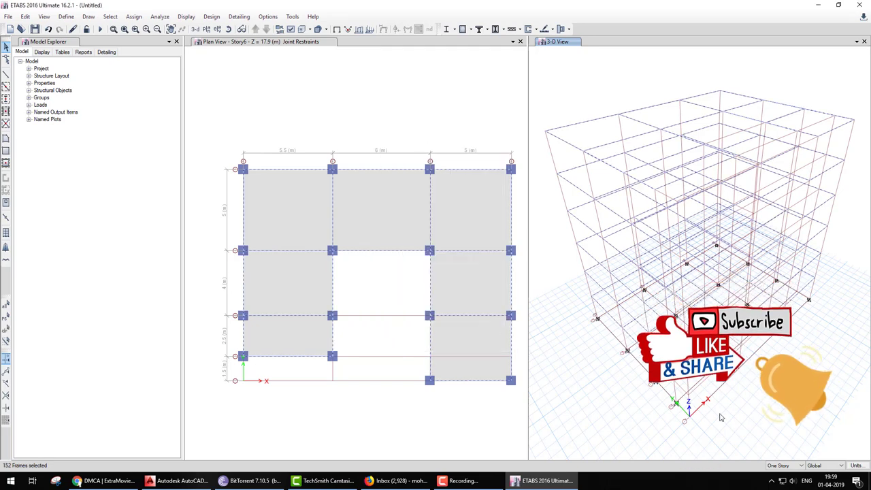
pyautogui.click(591, 119)
pyautogui.click(727, 97)
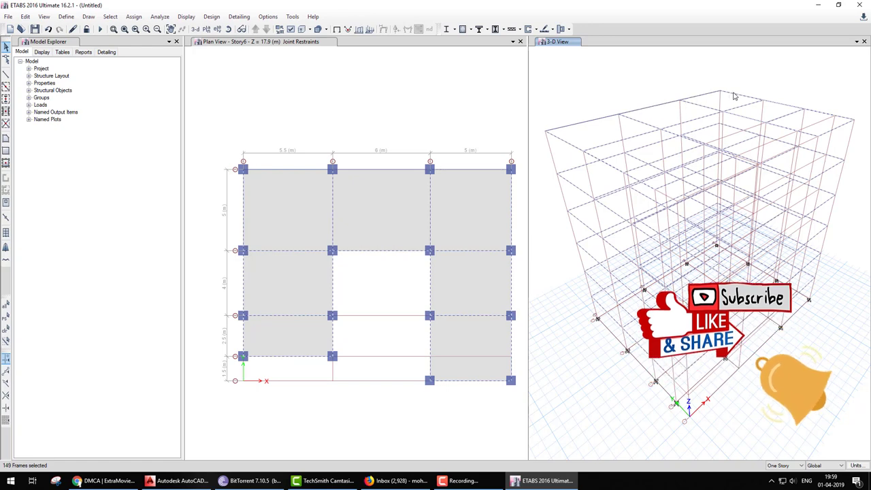
# - Deselect the remaining roof beams along the top floor in the 3-D view
pyautogui.click(743, 97)
pyautogui.click(779, 108)
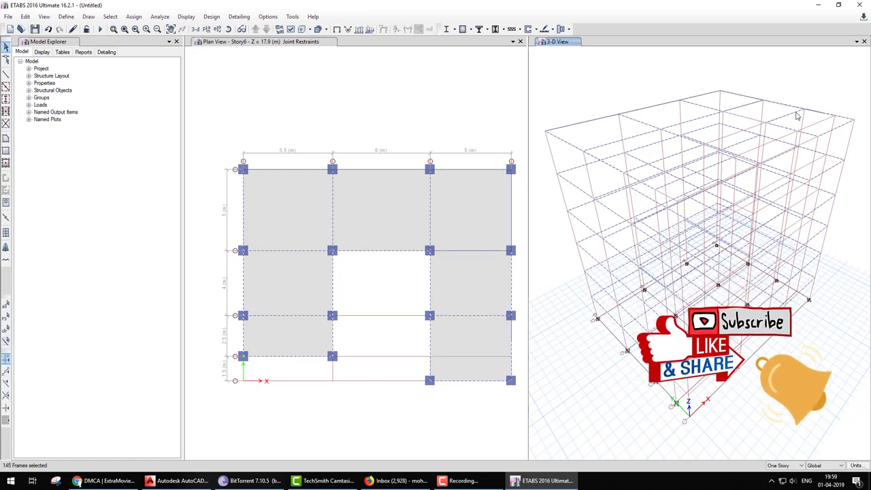
pyautogui.click(842, 120)
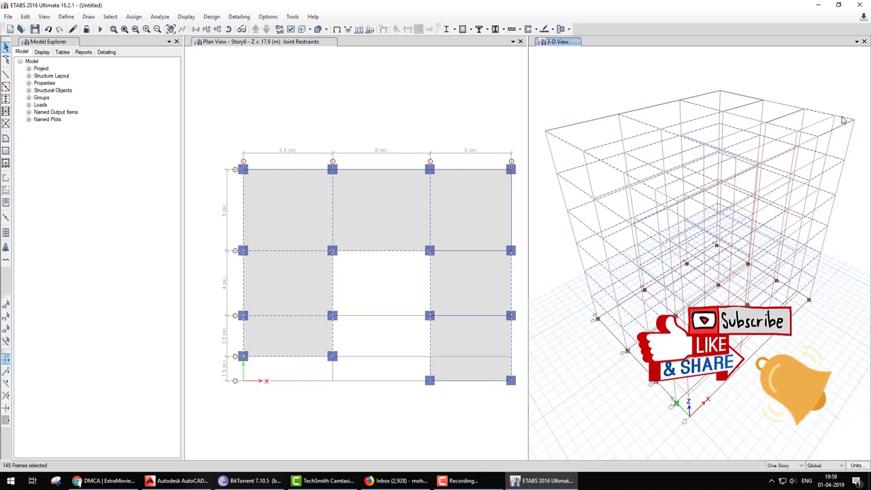
pyautogui.click(784, 128)
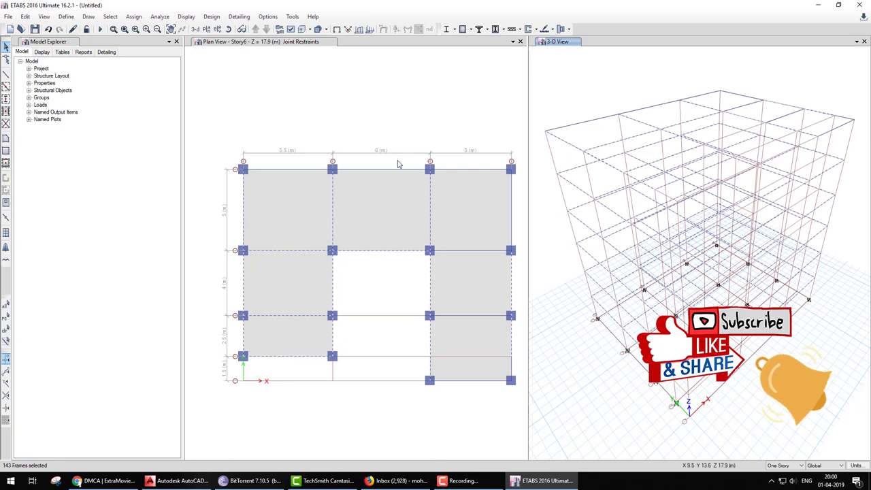
# - Deselect the interior beams in the plan and 3-D views, keeping only perimeter beams
pyautogui.click(433, 219)
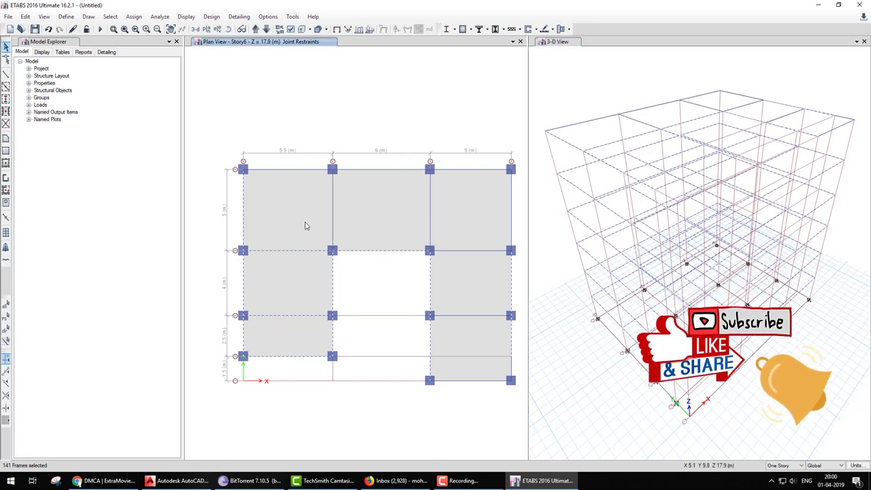
pyautogui.click(244, 210)
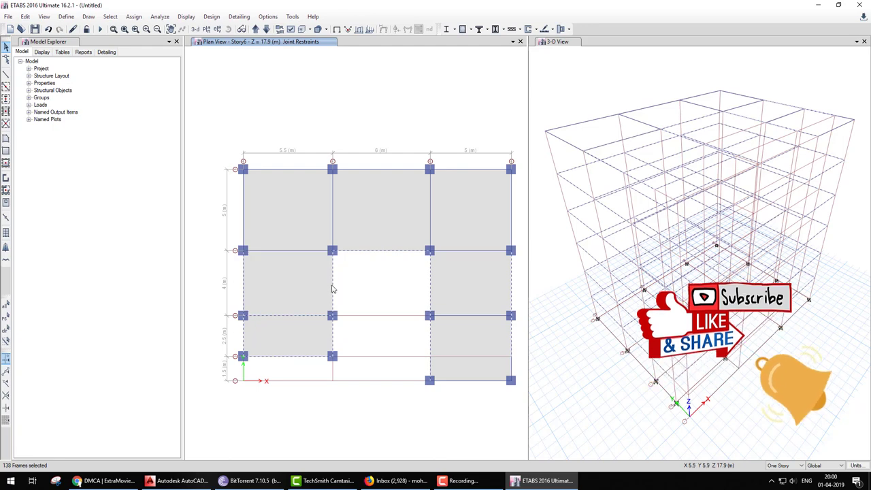
pyautogui.click(403, 253)
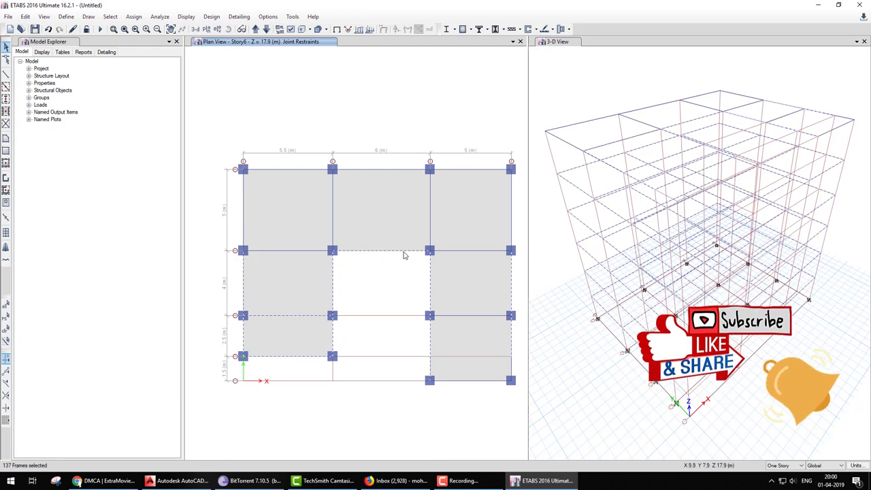
pyautogui.click(333, 298)
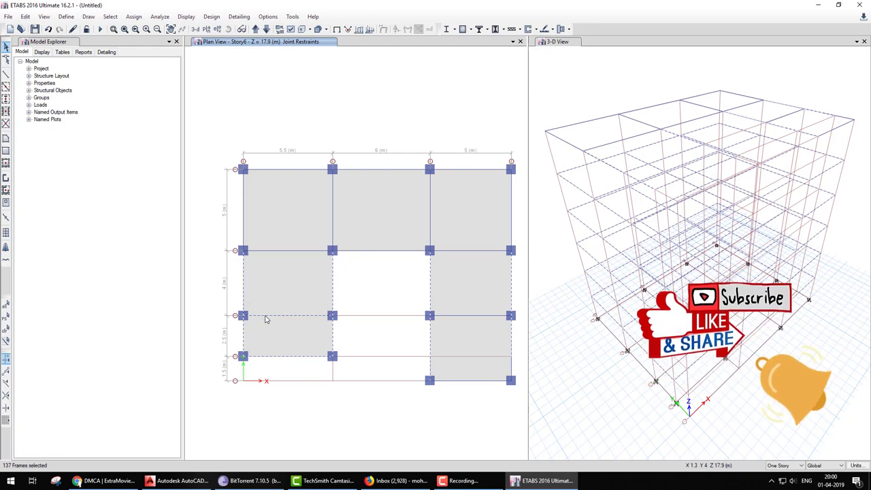
pyautogui.click(264, 315)
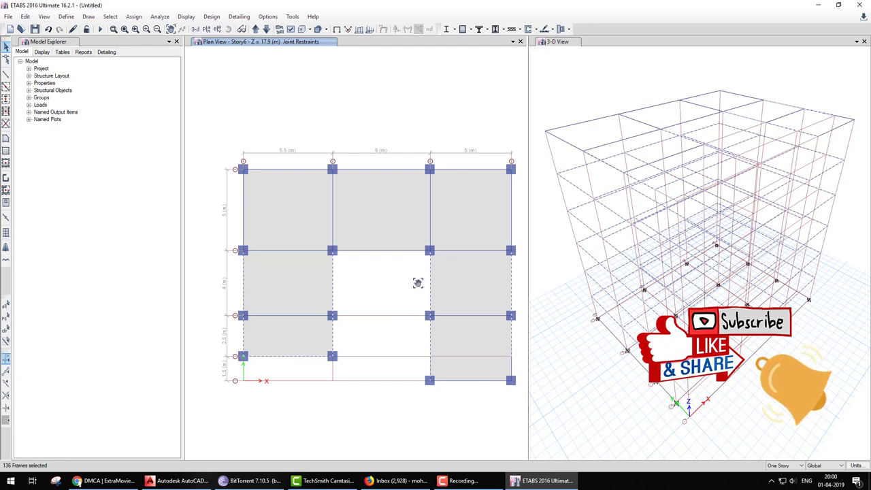
pyautogui.moveTo(417, 283); pyautogui.dragTo(403, 233, button='middle')
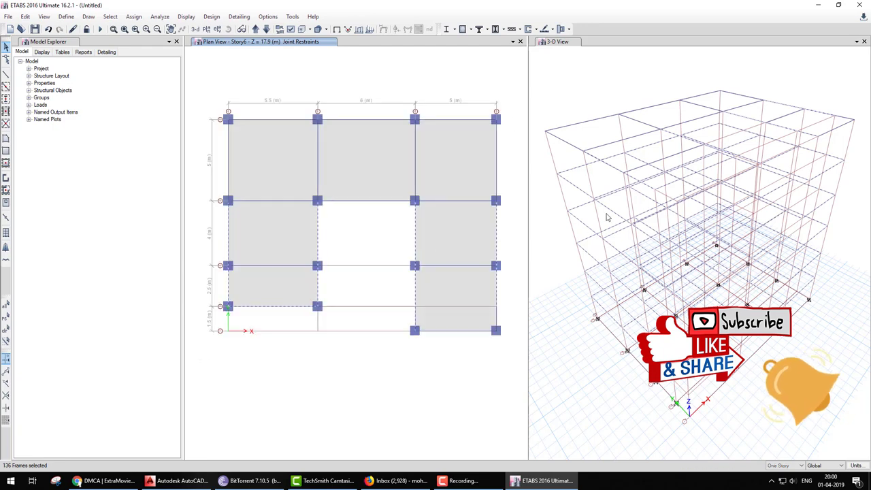
pyautogui.click(610, 169)
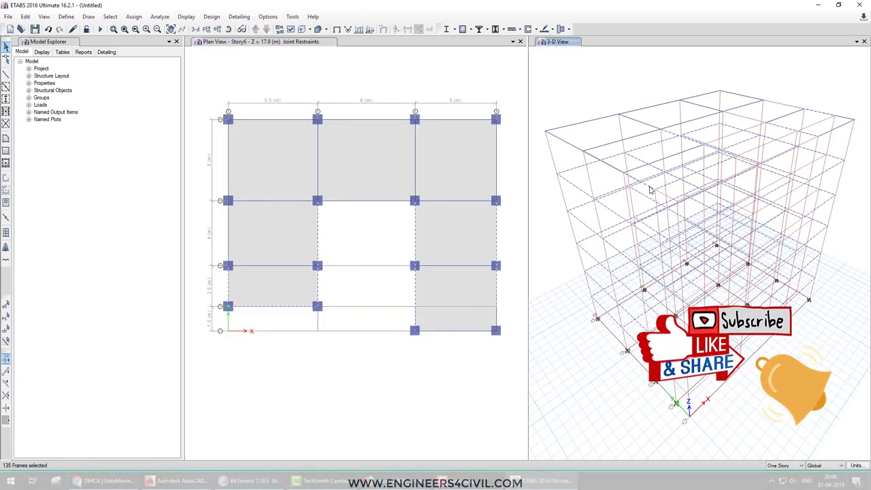
pyautogui.click(639, 159)
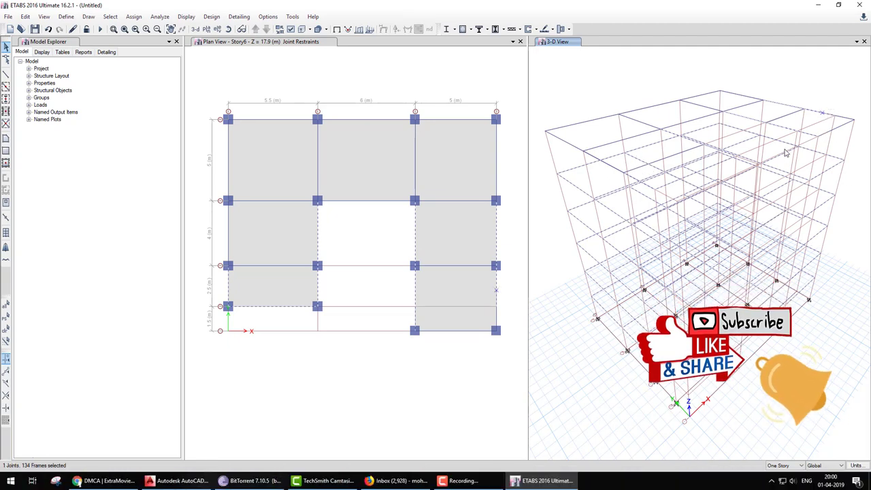
# - Apply a 14 kN/m uniform gravity Dead distributed load to the selected perimeter beams
pyautogui.click(135, 17)
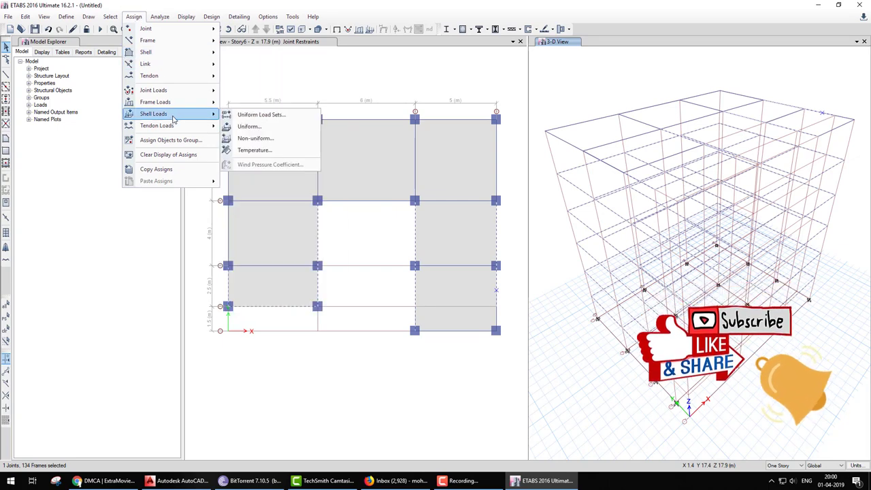
pyautogui.moveTo(155, 102)
pyautogui.click(252, 114)
pyautogui.write('14')
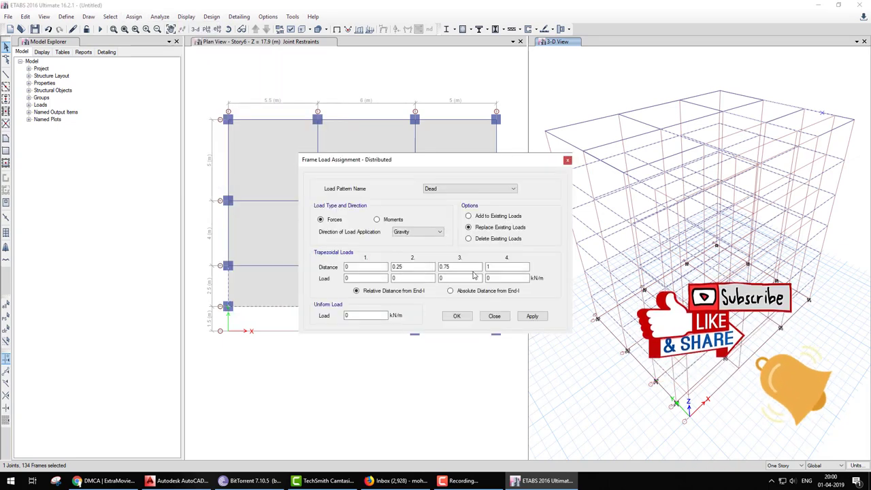
pyautogui.click(457, 317)
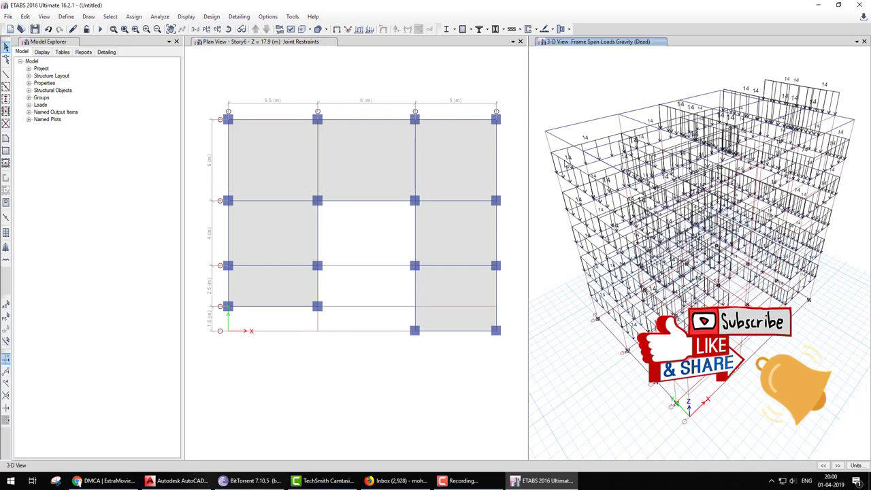
pyautogui.scroll(2, 699, 252)
pyautogui.scroll(-4, 699, 251)
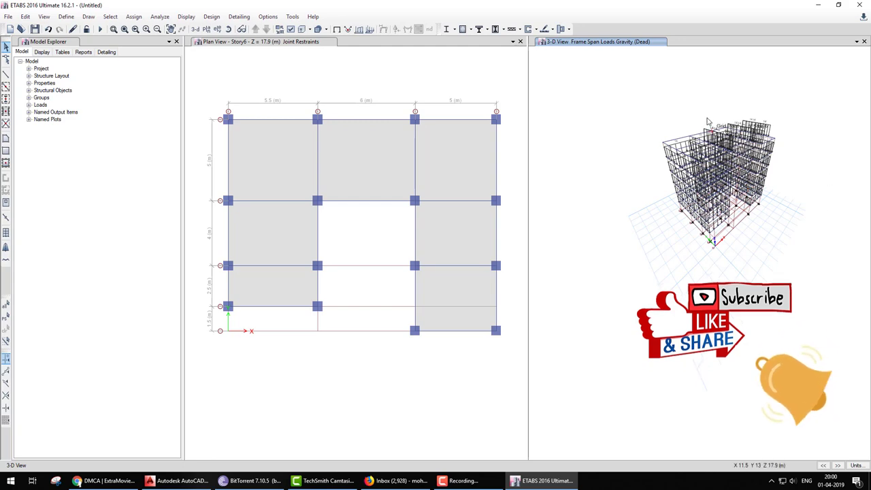
pyautogui.scroll(3, 747, 162)
pyautogui.scroll(-1, 700, 272)
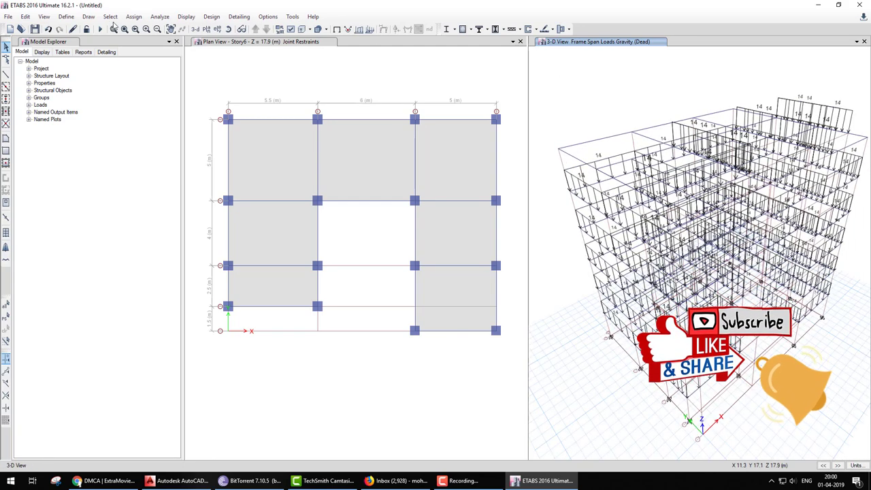
# - Select all Story6 objects and display only the selected objects in the 3-D view
pyautogui.click(110, 16)
pyautogui.click(250, 148)
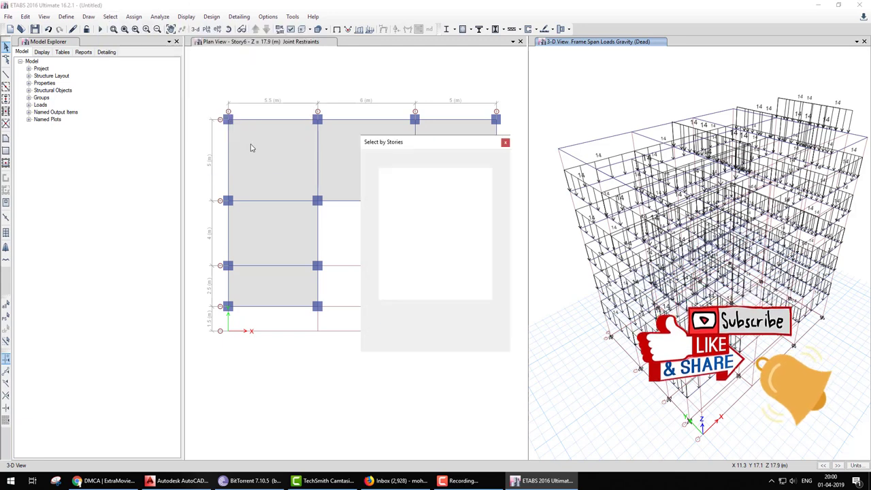
pyautogui.click(397, 321)
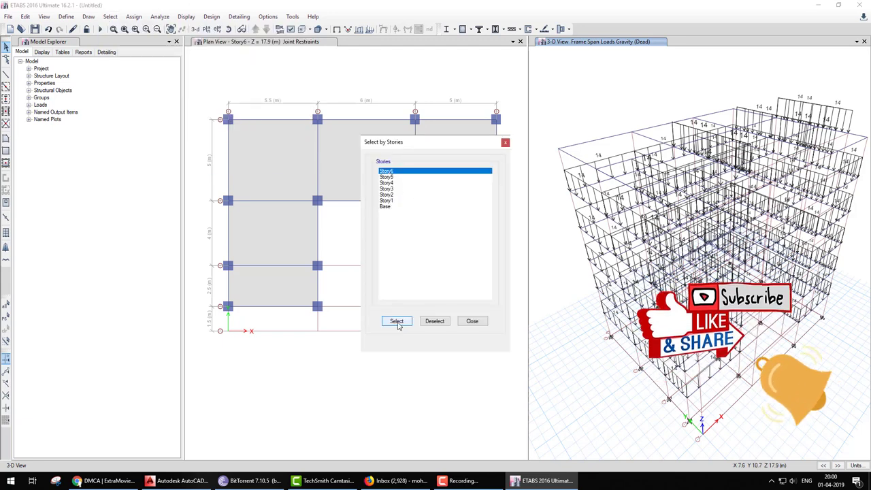
pyautogui.click(472, 322)
pyautogui.rightClick(590, 113)
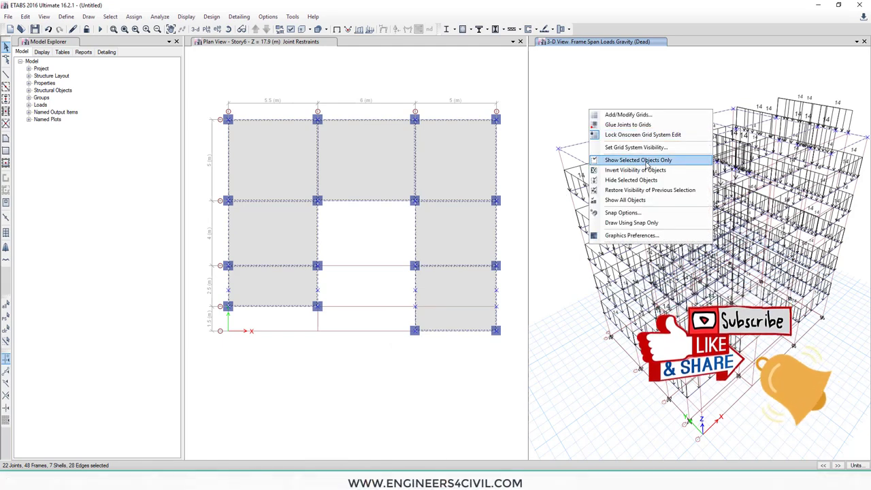
pyautogui.click(647, 162)
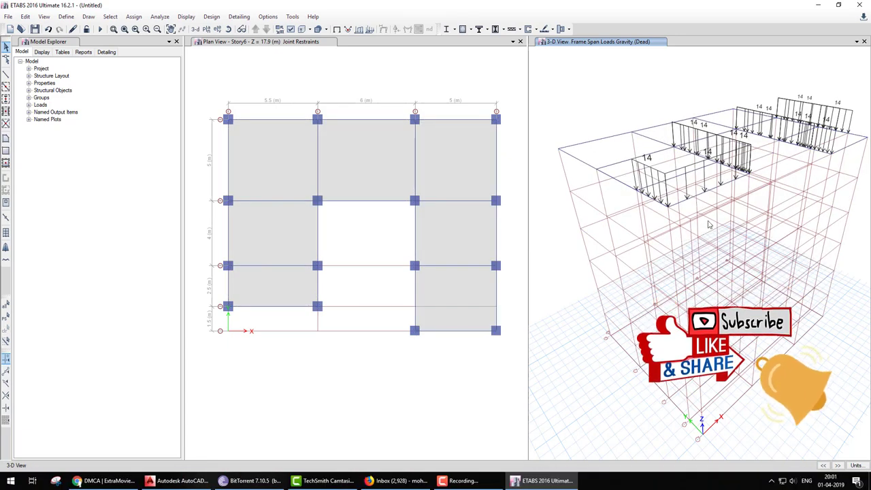
pyautogui.moveTo(707, 224); pyautogui.dragTo(778, 185, button='middle')
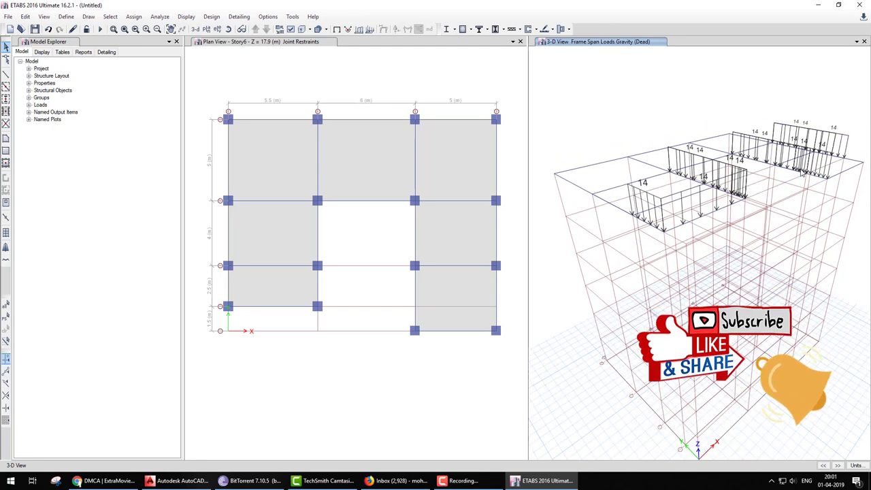
pyautogui.click(679, 192)
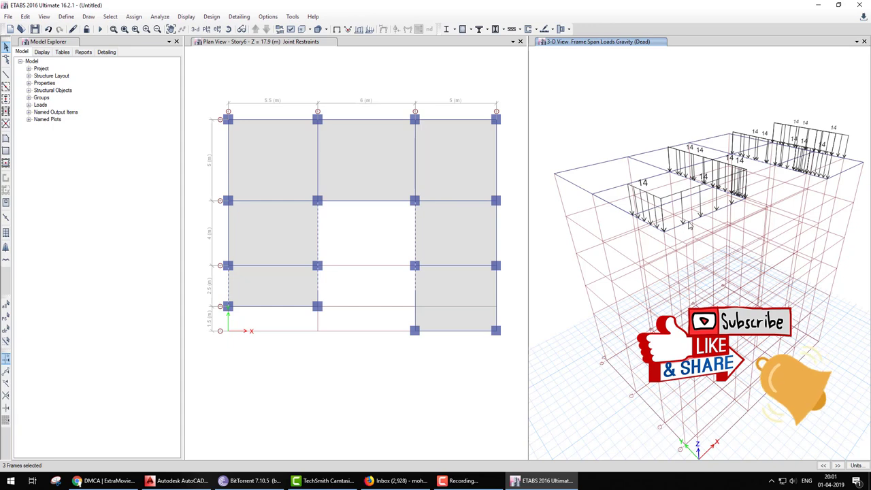
# - Delete the existing 14 kN/m loads from the chosen top-storey beams
pyautogui.click(160, 17)
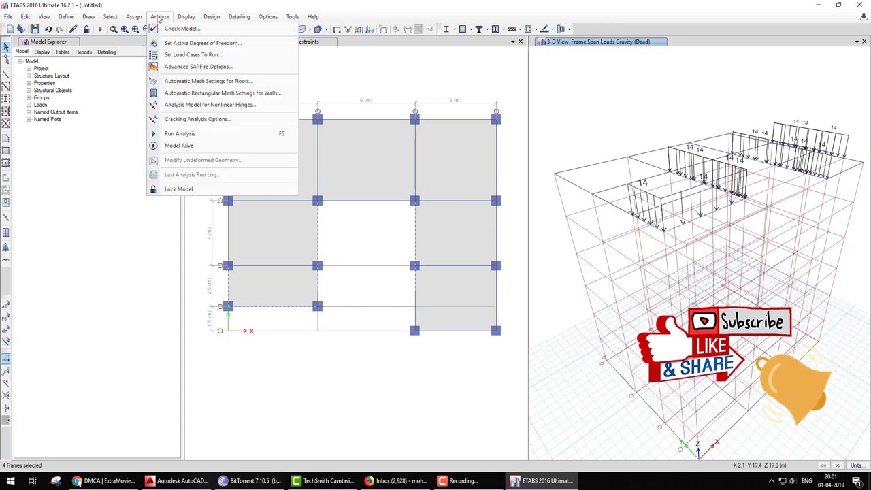
pyautogui.moveTo(155, 102)
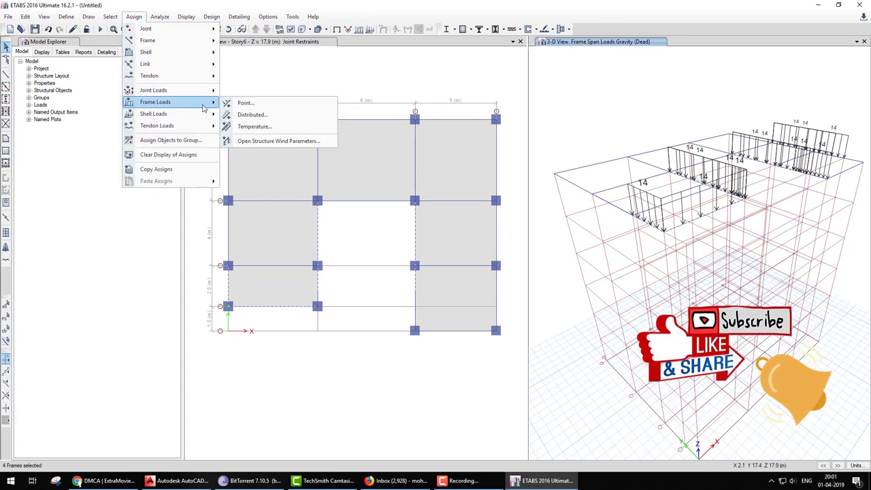
pyautogui.click(277, 154)
pyautogui.click(468, 238)
pyautogui.click(532, 316)
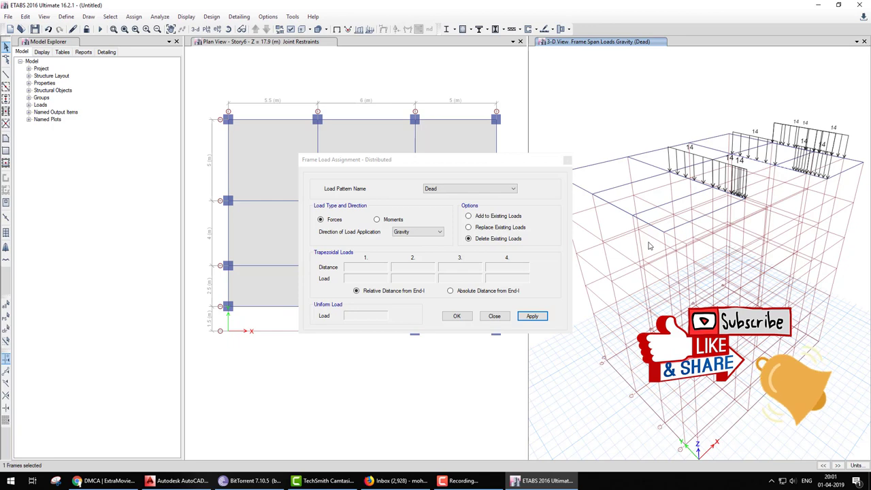
pyautogui.scroll(3, 742, 150)
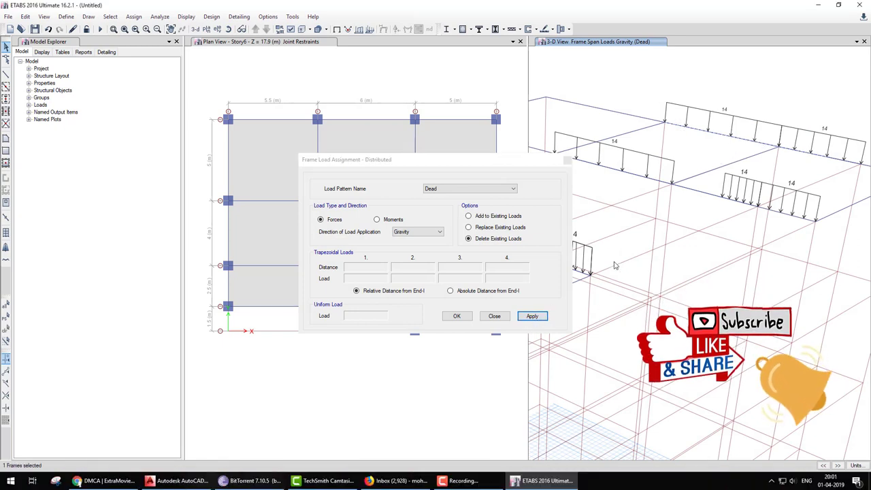
pyautogui.click(534, 317)
pyautogui.click(534, 317)
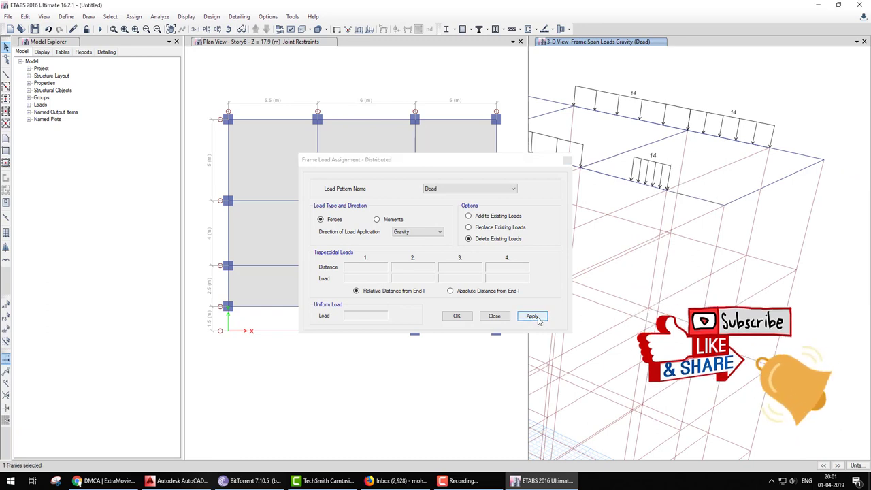
# - Pick further loaded top-storey beams and remove their loads as well
pyautogui.scroll(2, 694, 211)
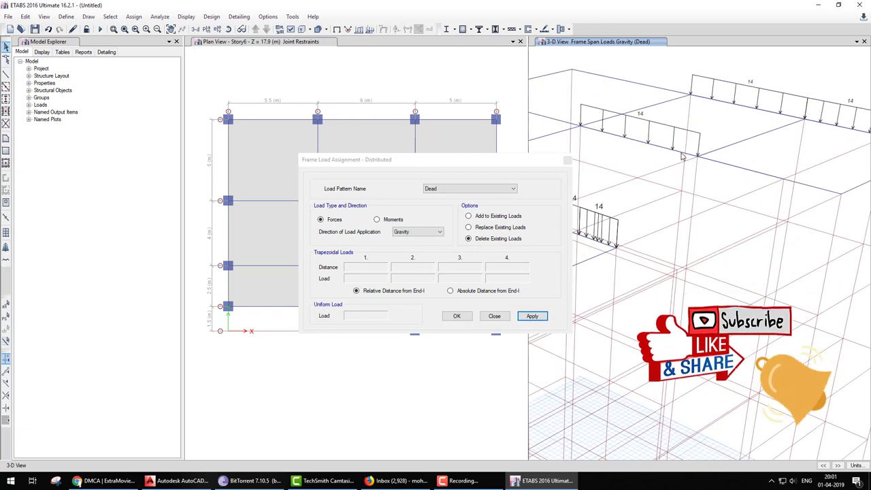
pyautogui.click(596, 135)
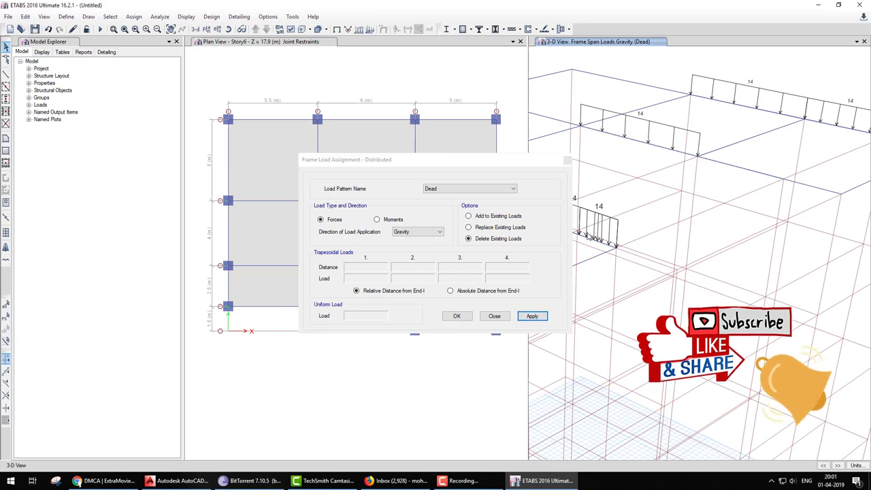
pyautogui.moveTo(589, 235)
pyautogui.keyDown('shift'); pyautogui.mouseDown(button='middle')
pyautogui.moveTo(739, 220)
pyautogui.moveTo(668, 204)
pyautogui.mouseUp(button='middle'); pyautogui.keyUp('shift')
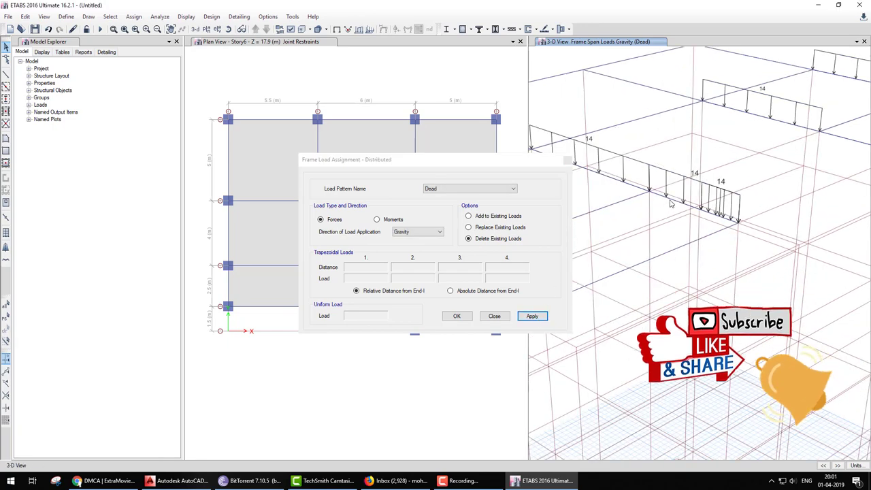
pyautogui.click(544, 315)
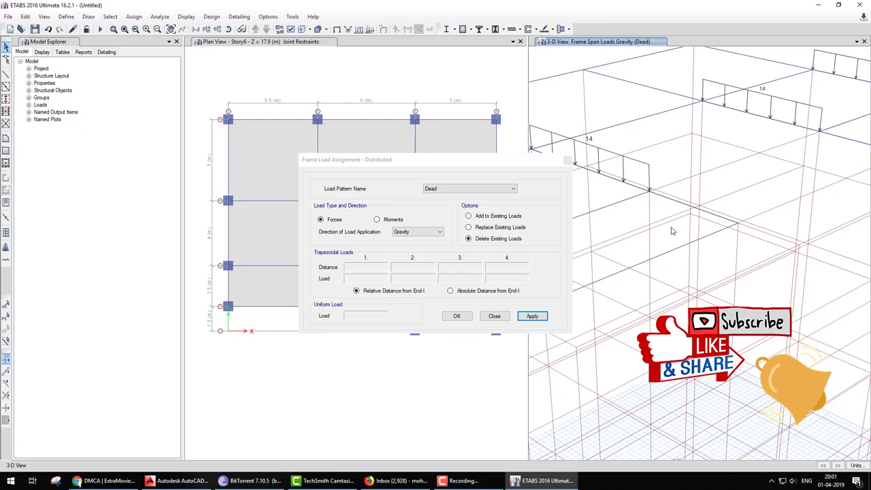
pyautogui.scroll(-3, 671, 232)
pyautogui.scroll(3, 697, 191)
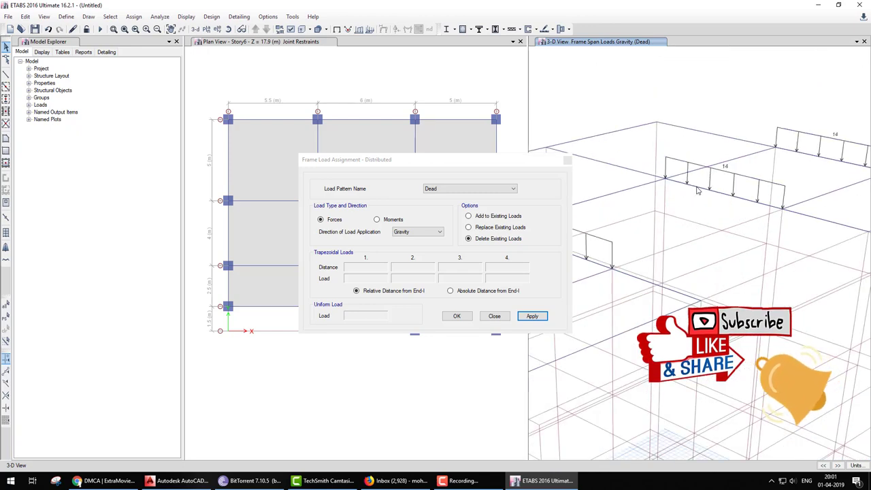
pyautogui.click(542, 319)
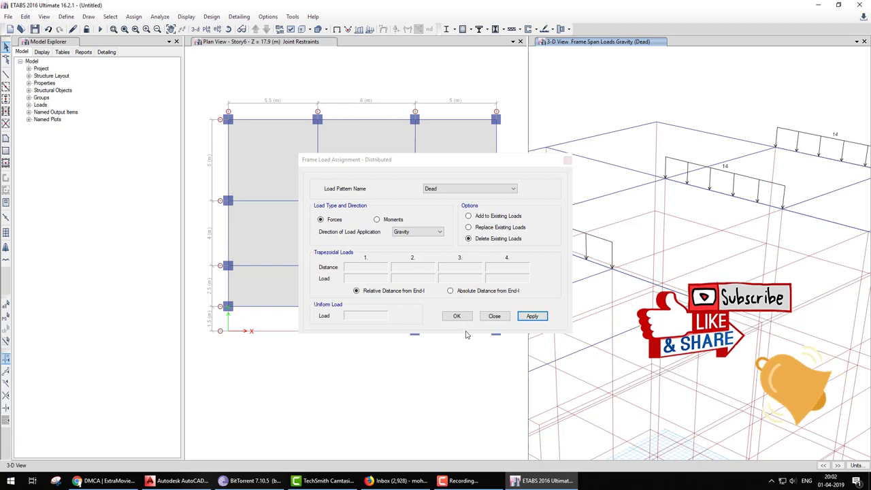
pyautogui.click(494, 315)
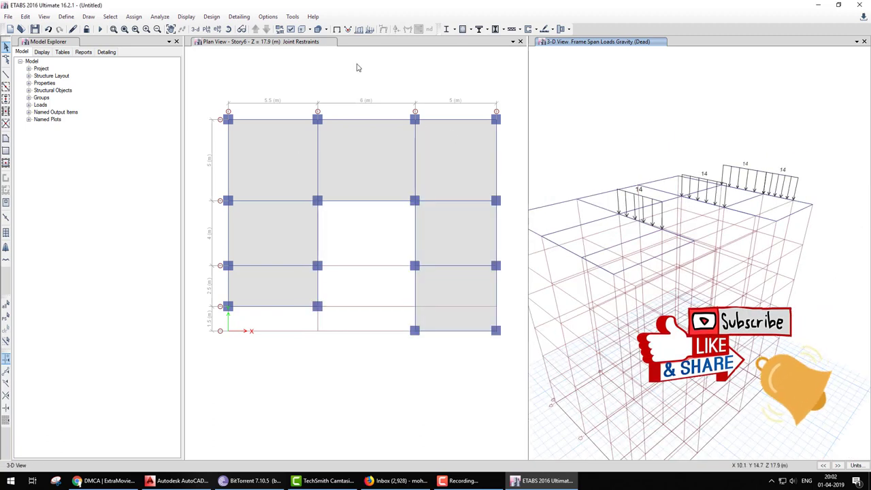
# - Enable every joint, frame, shell, meshing, loading and self-mass check in Check Model
pyautogui.click(163, 18)
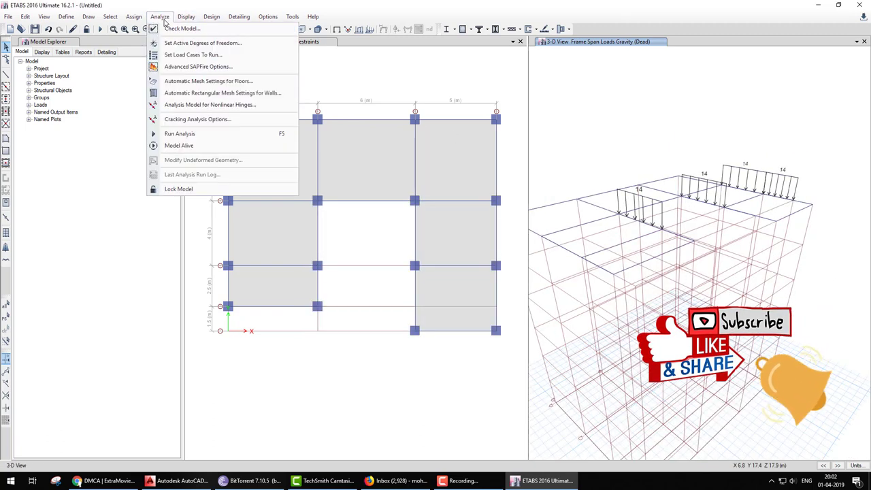
pyautogui.click(181, 28)
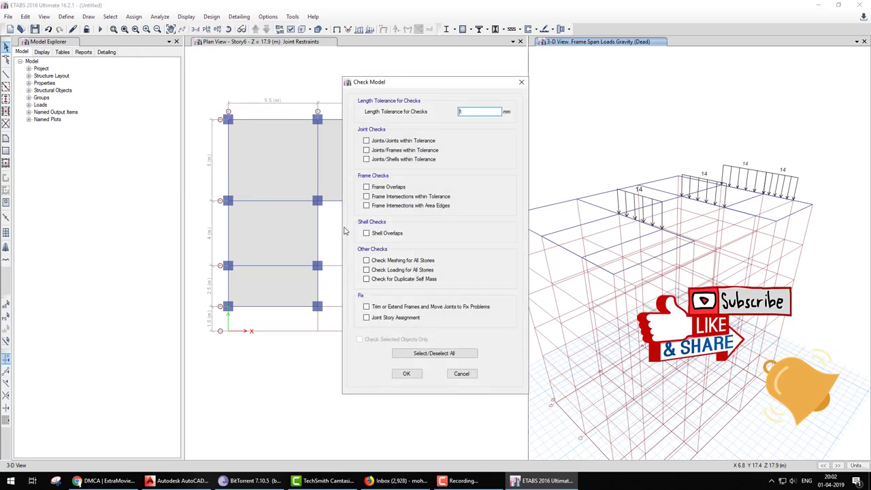
pyautogui.click(376, 141)
pyautogui.click(378, 149)
pyautogui.click(380, 159)
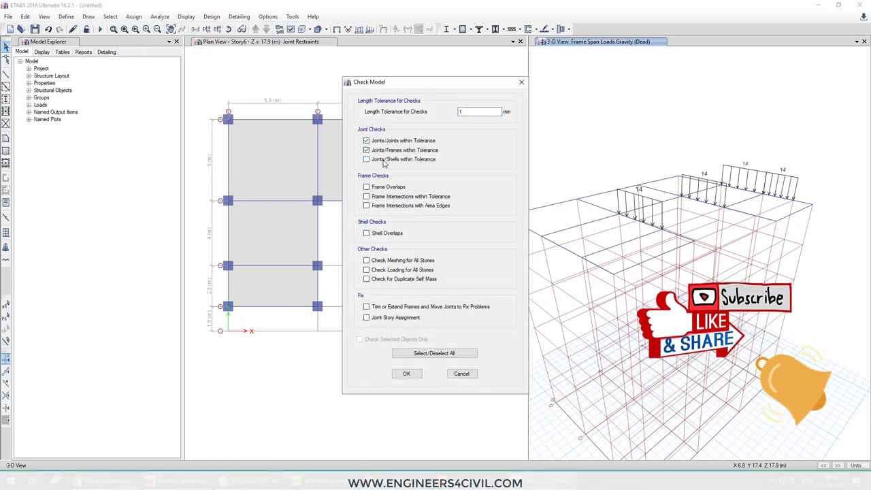
pyautogui.click(385, 186)
pyautogui.click(389, 196)
pyautogui.click(389, 205)
pyautogui.click(384, 233)
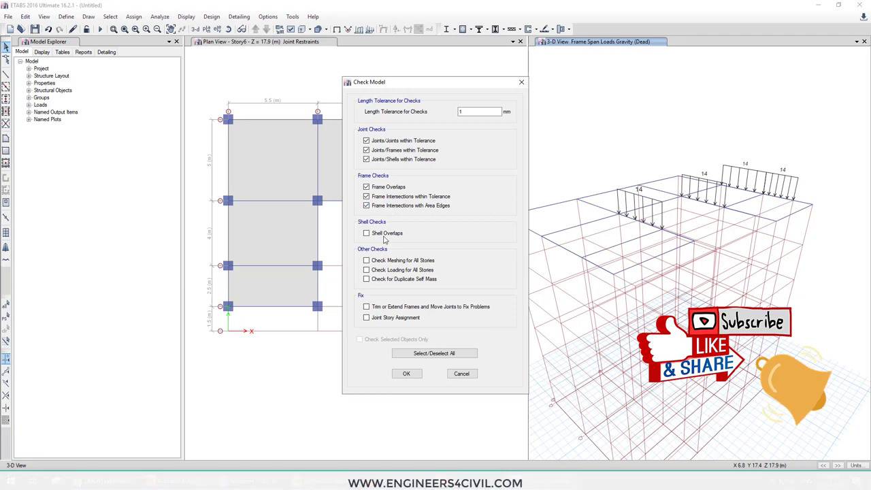
pyautogui.click(382, 260)
pyautogui.click(384, 271)
pyautogui.click(385, 280)
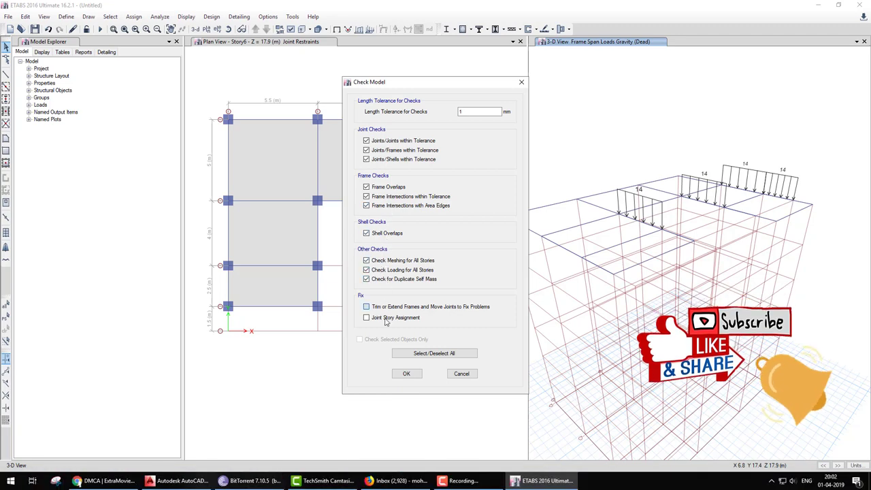
# - Run the model check and dismiss the 12 Story6 beam overlap warnings
pyautogui.click(406, 373)
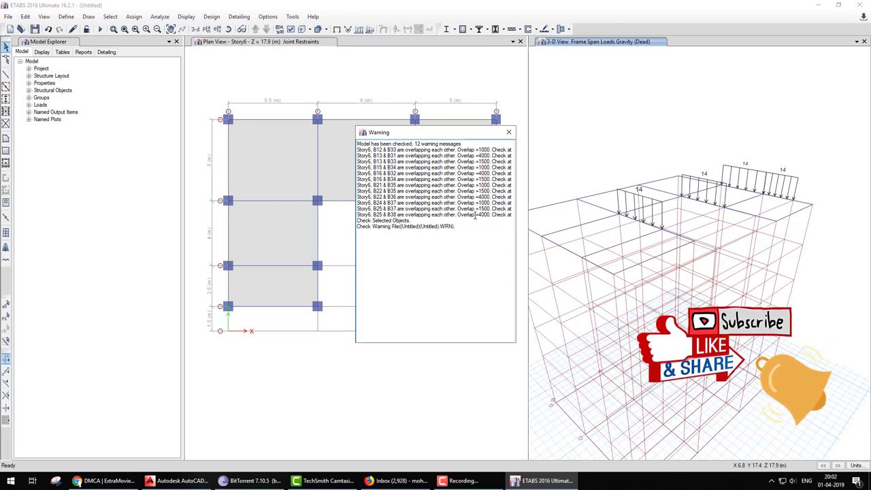
pyautogui.click(511, 133)
pyautogui.click(748, 193)
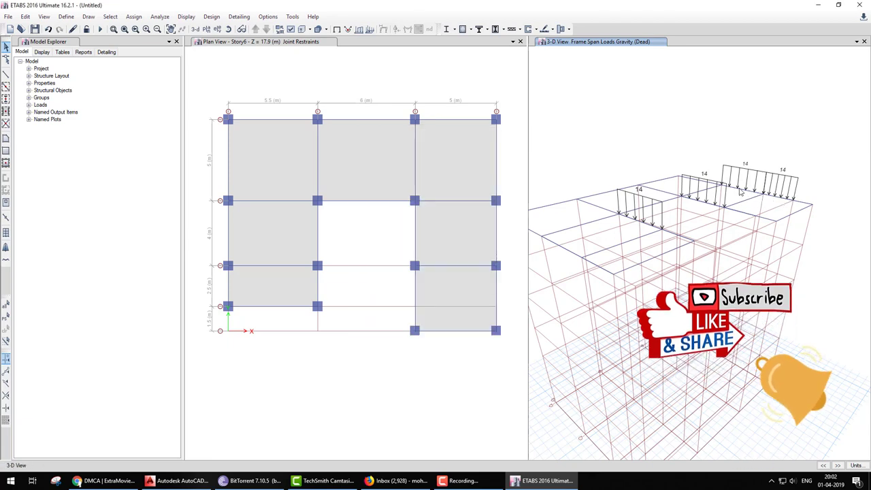
# - Delete the distributed loads from each of the last loaded roof beams
pyautogui.click(706, 212)
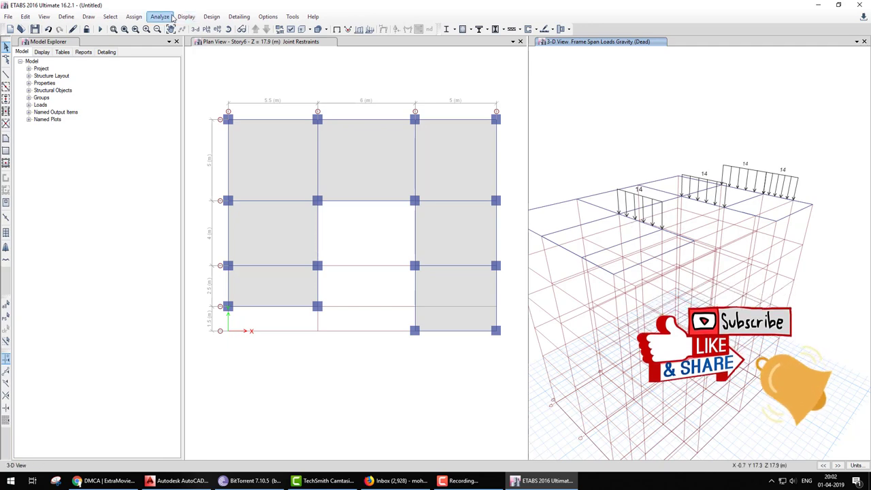
pyautogui.click(133, 16)
pyautogui.moveTo(155, 102)
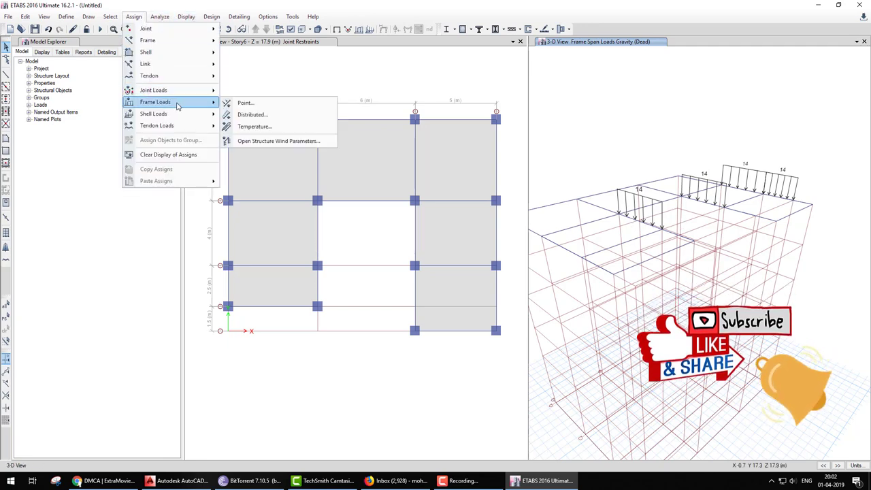
pyautogui.click(246, 115)
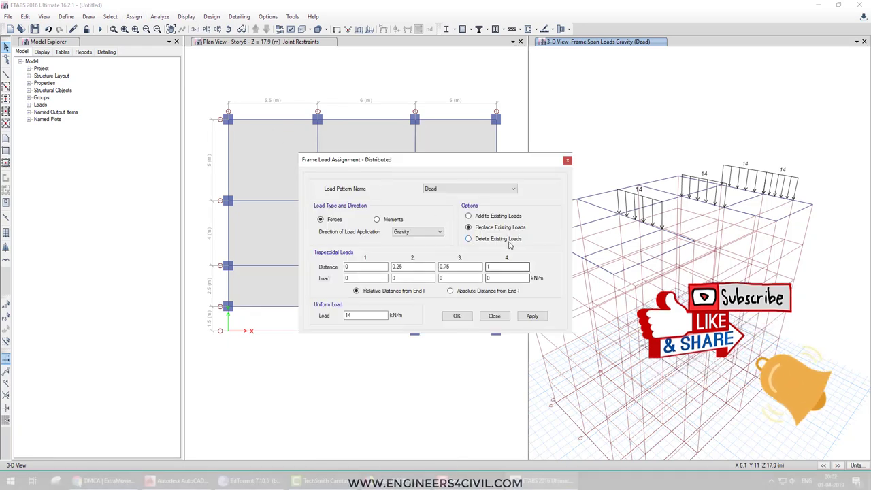
pyautogui.click(620, 225)
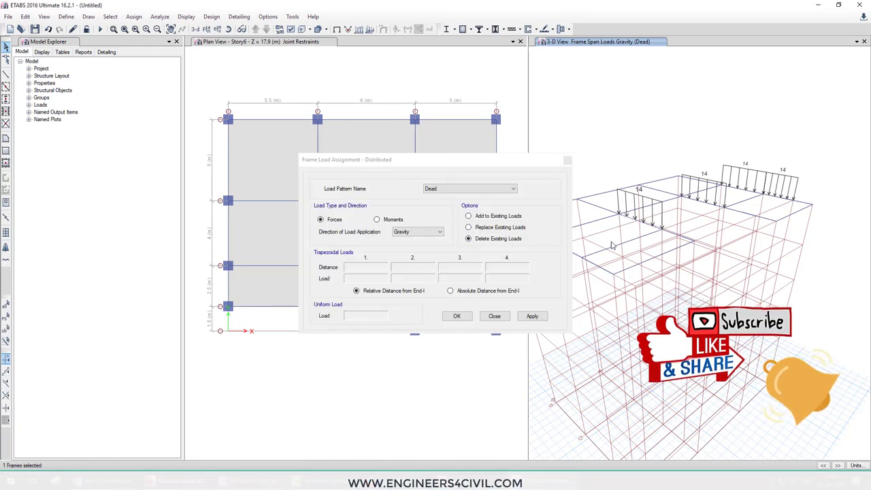
pyautogui.click(532, 315)
pyautogui.click(735, 197)
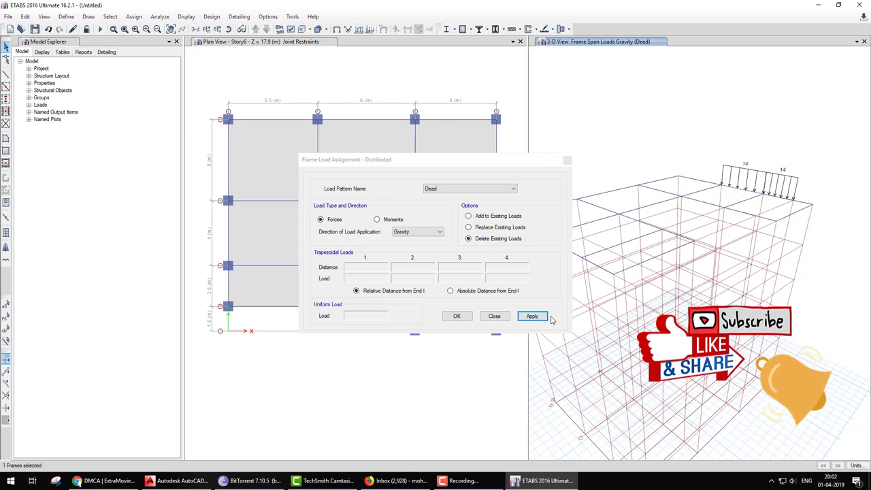
pyautogui.click(532, 316)
pyautogui.click(776, 198)
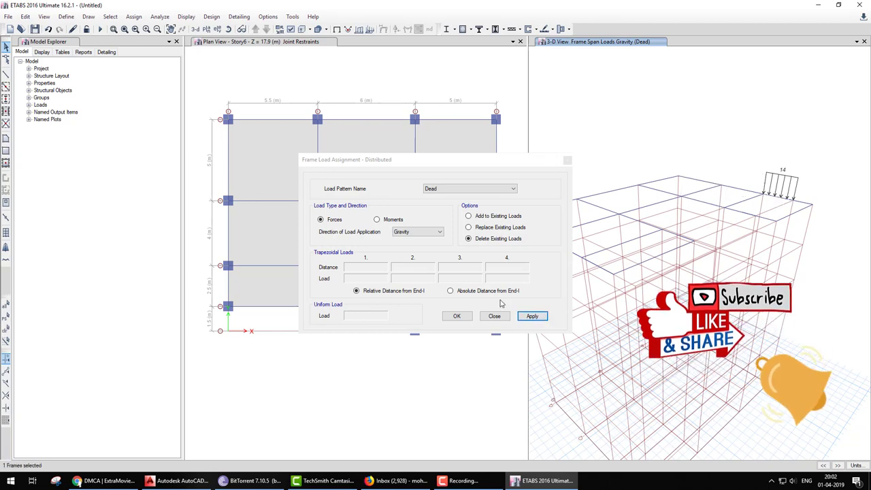
pyautogui.click(457, 316)
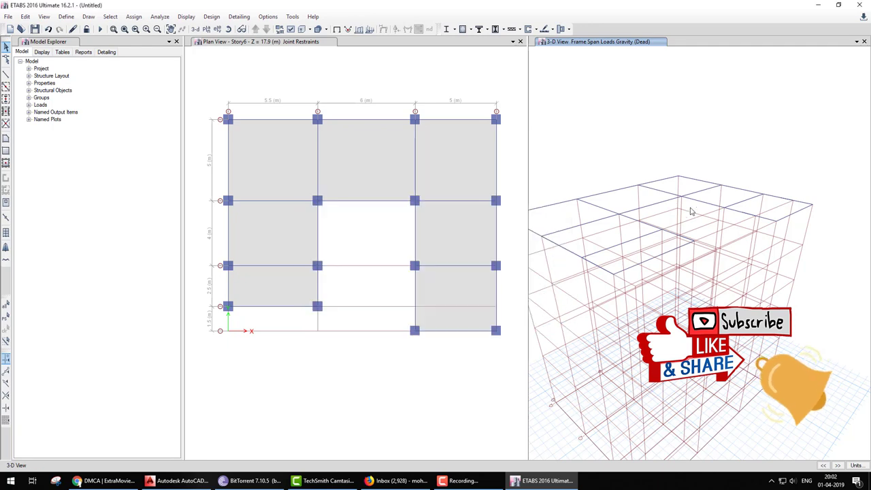
pyautogui.scroll(-3, 690, 195)
# - Show all objects in the 3-D view again
pyautogui.scroll(2, 632, 132)
pyautogui.rightClick(634, 133)
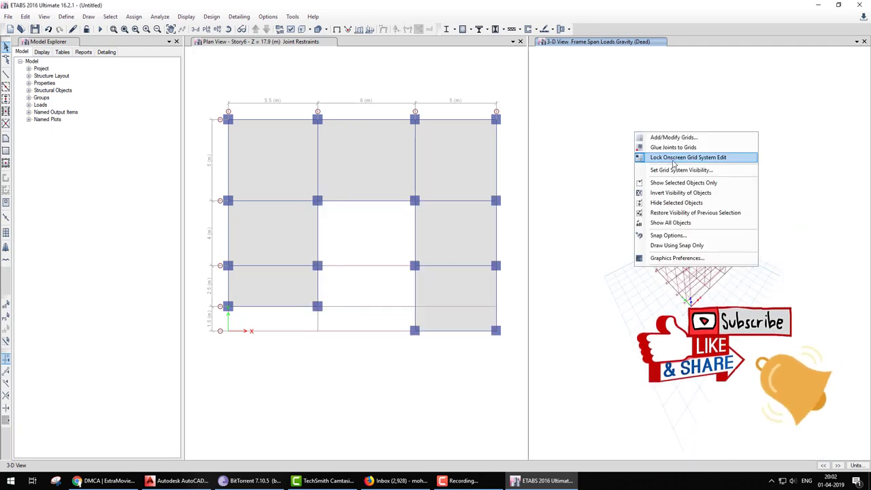
pyautogui.click(670, 223)
pyautogui.scroll(3, 639, 194)
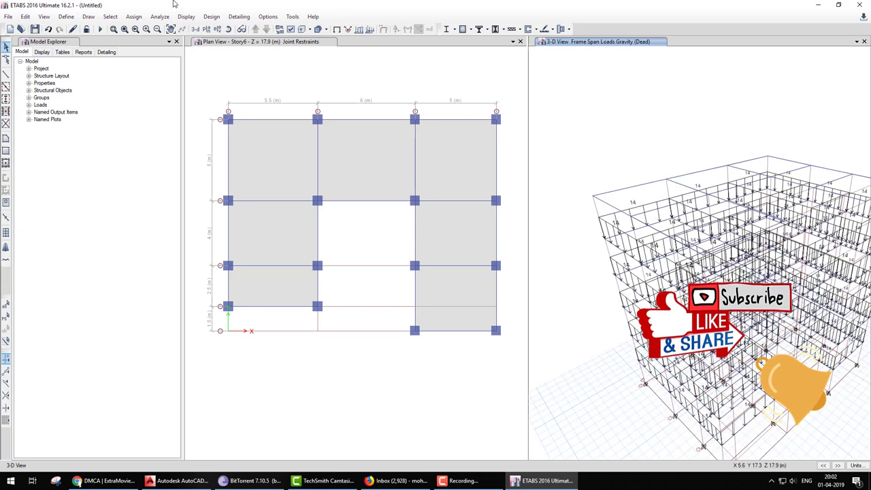
# - Save the model as FRAME2 and run the analysis to view the deflected shape
pyautogui.click(102, 30)
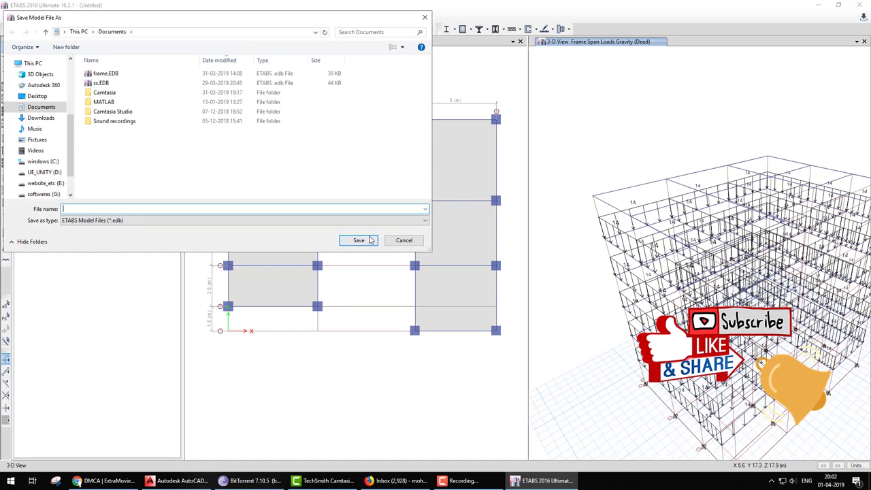
pyautogui.write('FRAM')
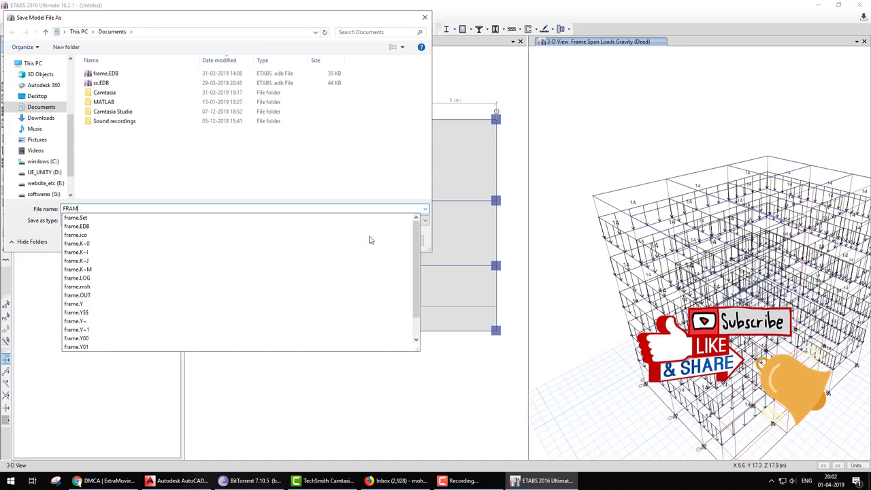
pyautogui.write('2')
pyautogui.press('Return')
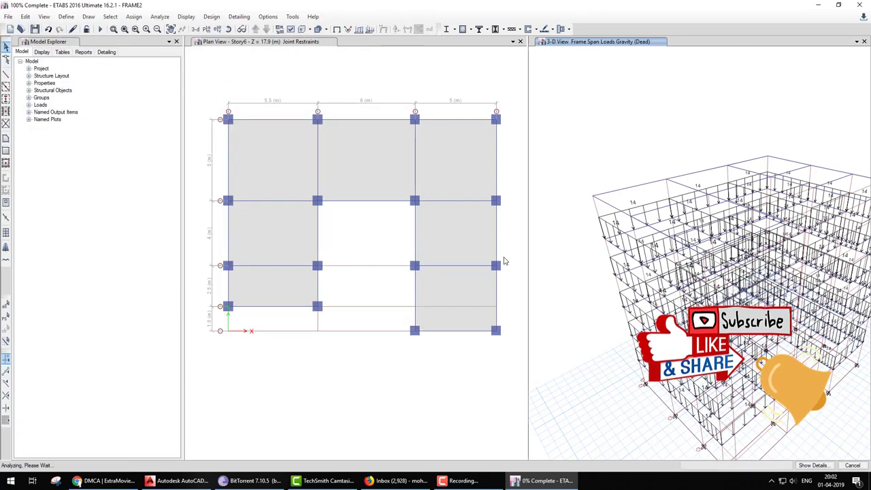
pyautogui.keyDown('shift'); pyautogui.moveTo(742, 280); pyautogui.dragTo(755, 254, button='middle'); pyautogui.keyUp('shift')
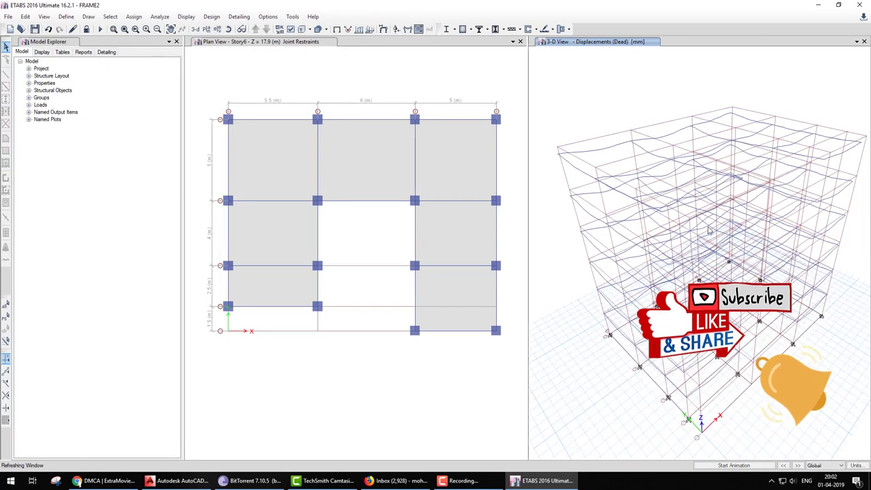
# - Show the Dead-load moment 3-3 diagram and turn on display of floor slabs
pyautogui.click(406, 29)
pyautogui.click(334, 351)
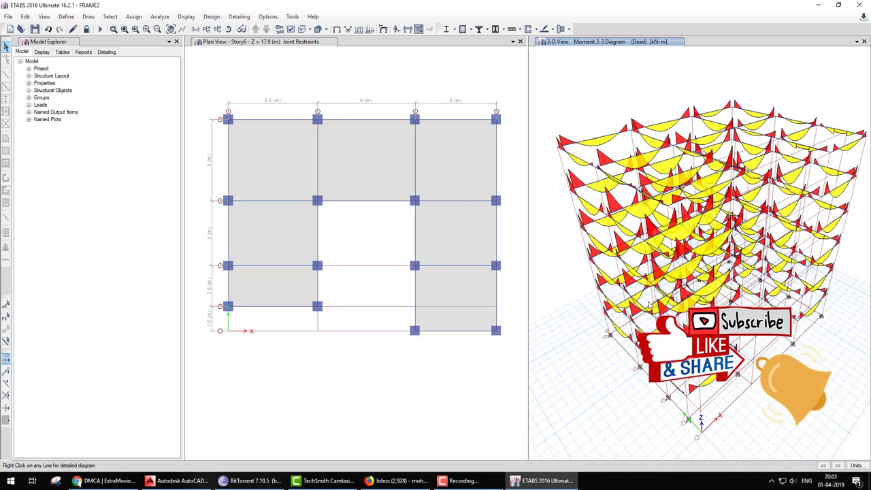
pyautogui.rightClick(578, 79)
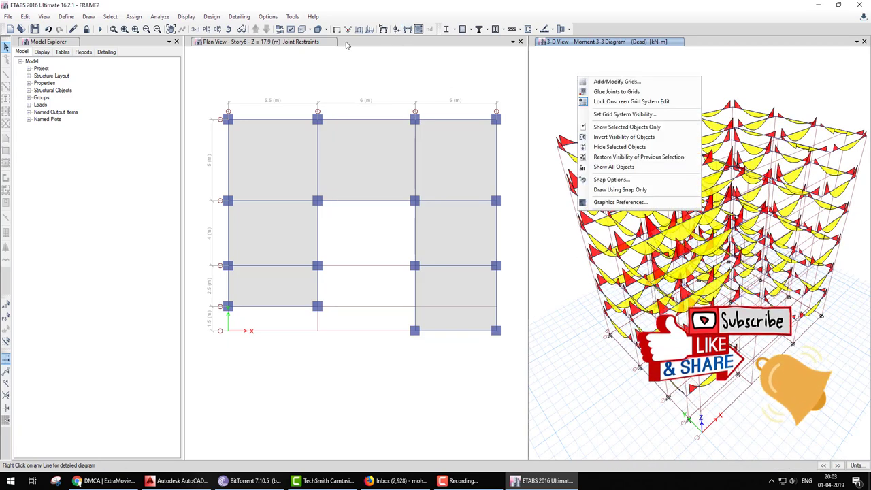
pyautogui.click(294, 30)
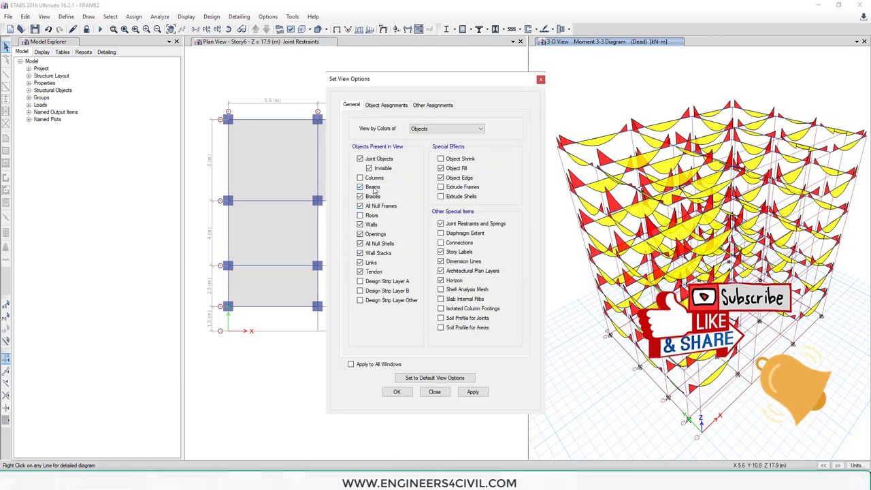
pyautogui.click(373, 215)
pyautogui.click(396, 392)
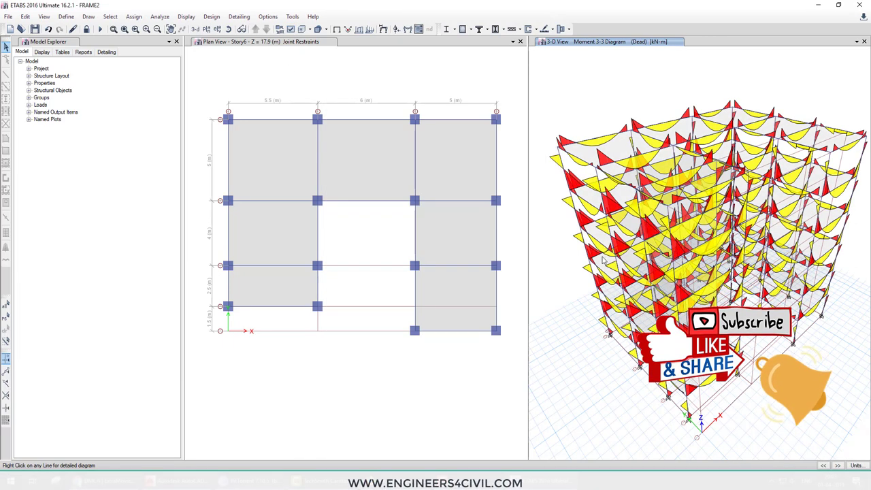
# - Display F11 shell force contours with values, then go back to the Dead deformed shape
pyautogui.click(418, 29)
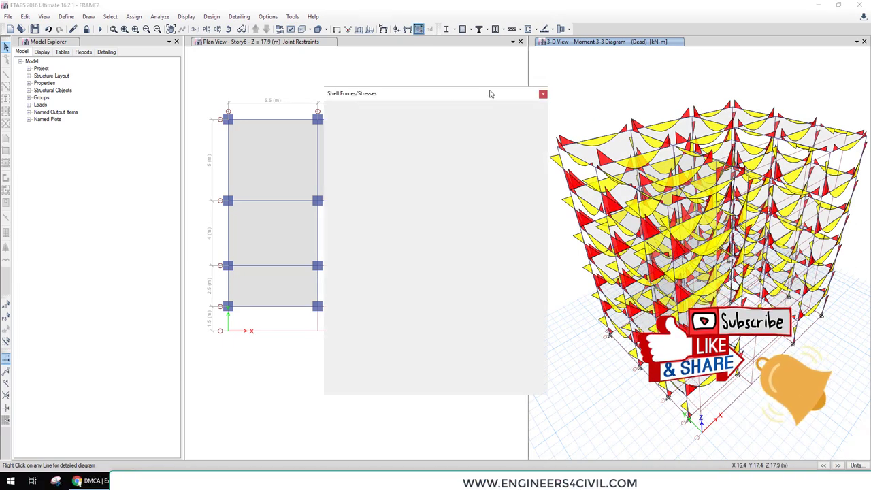
pyautogui.click(360, 254)
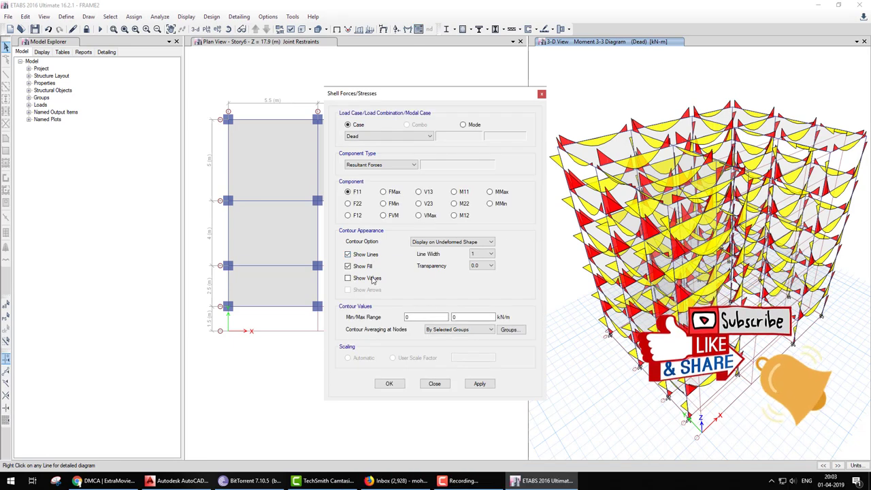
pyautogui.click(388, 384)
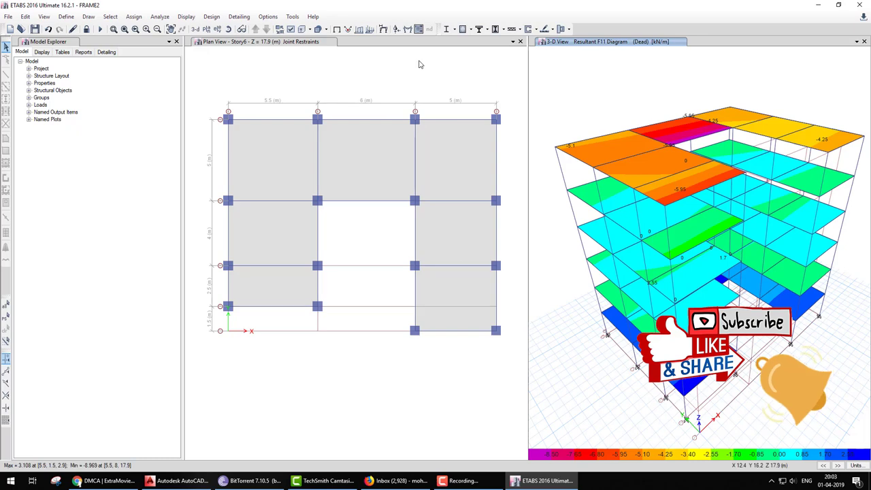
pyautogui.click(383, 30)
pyautogui.click(338, 364)
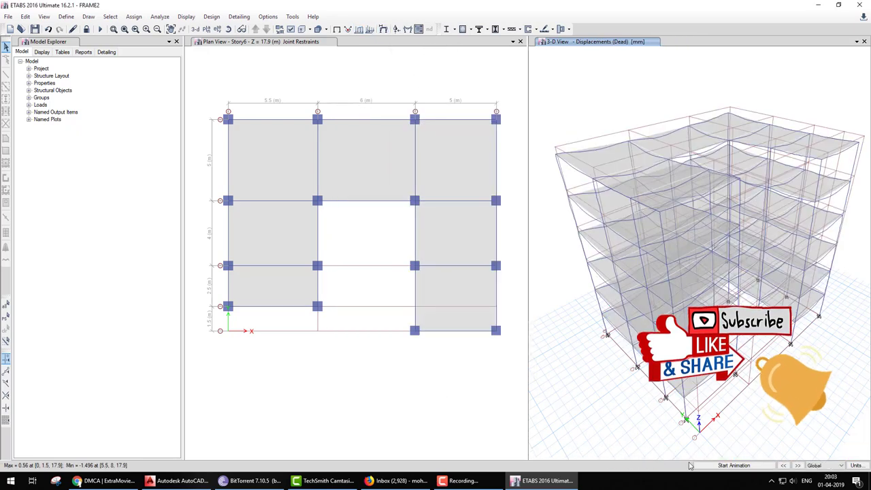
pyautogui.click(729, 466)
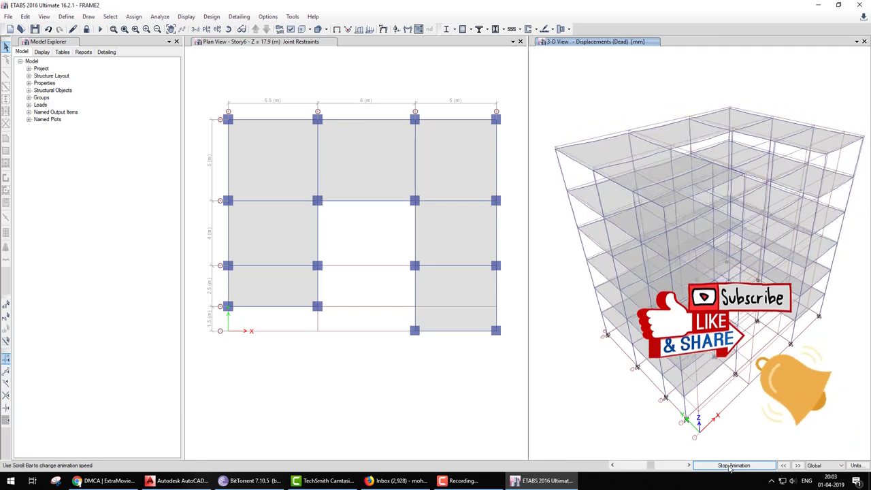
pyautogui.click(731, 468)
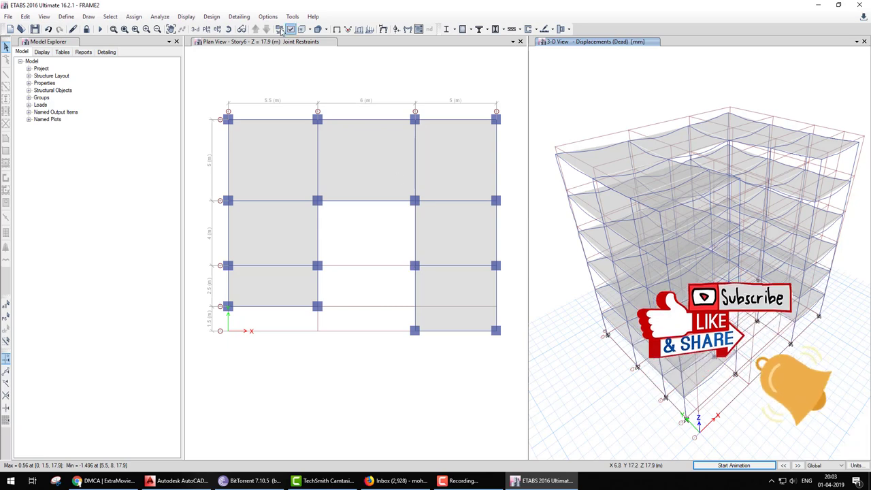
pyautogui.rightClick(576, 93)
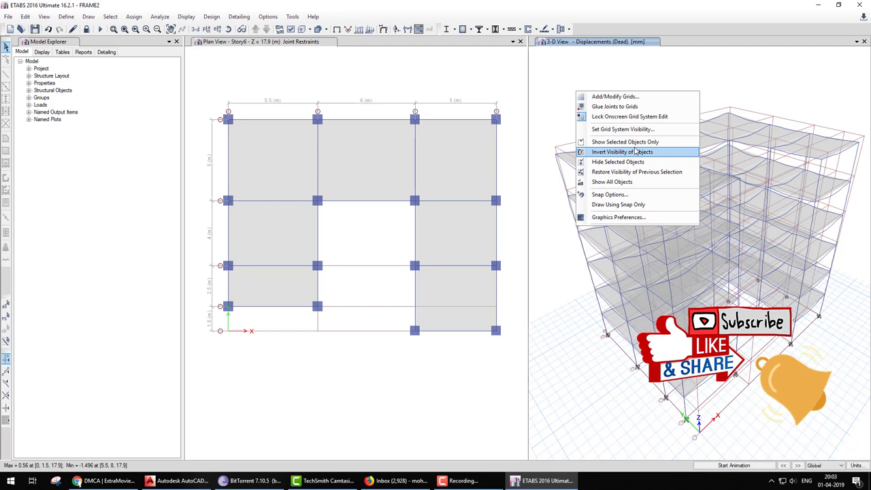
pyautogui.click(612, 96)
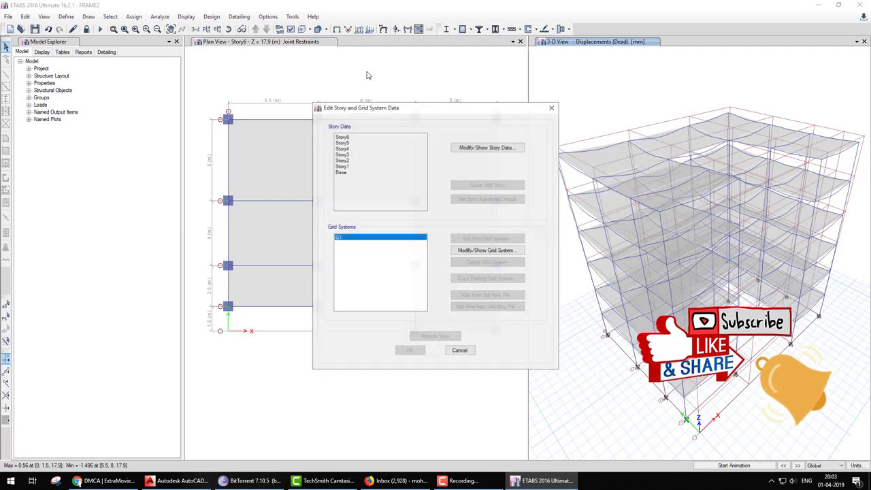
pyautogui.click(552, 108)
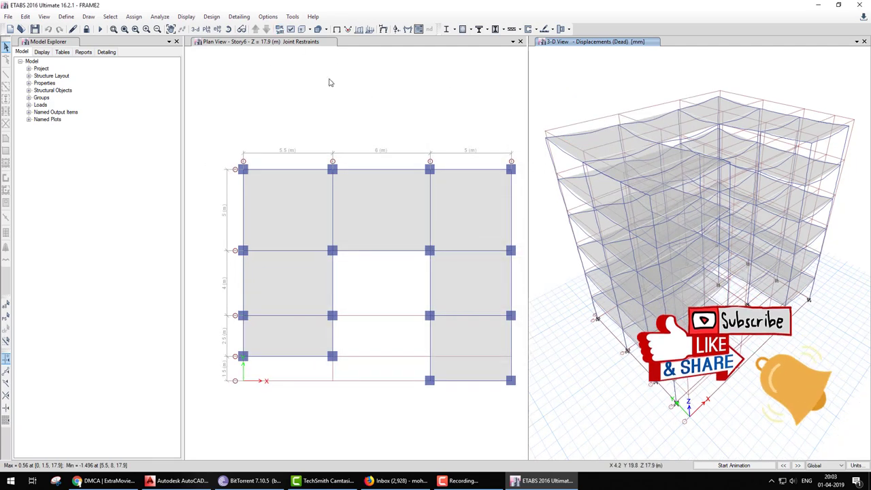